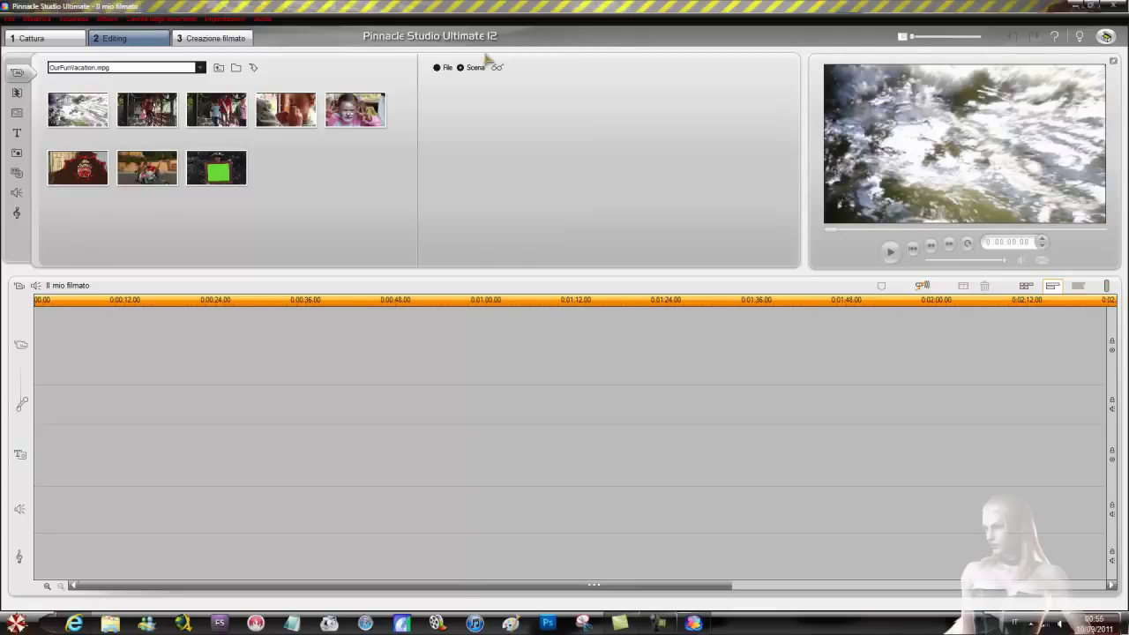
Minimize Pinnacle Studio and exit the Adobe Photoshop CS5 Extended trial prompts
click(1075, 6)
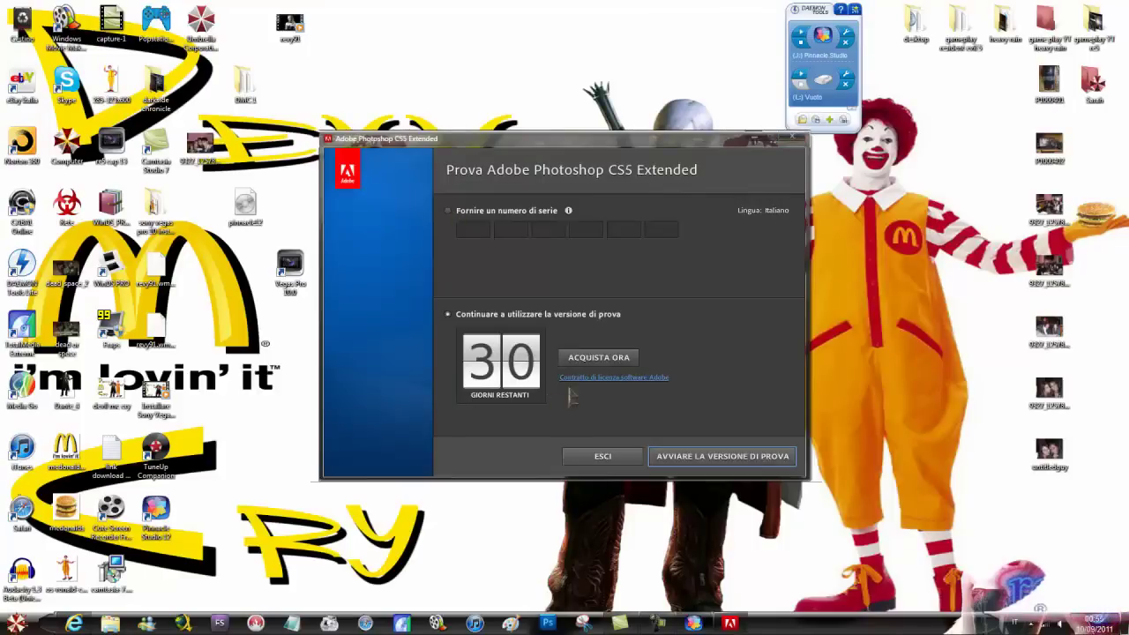
click(602, 456)
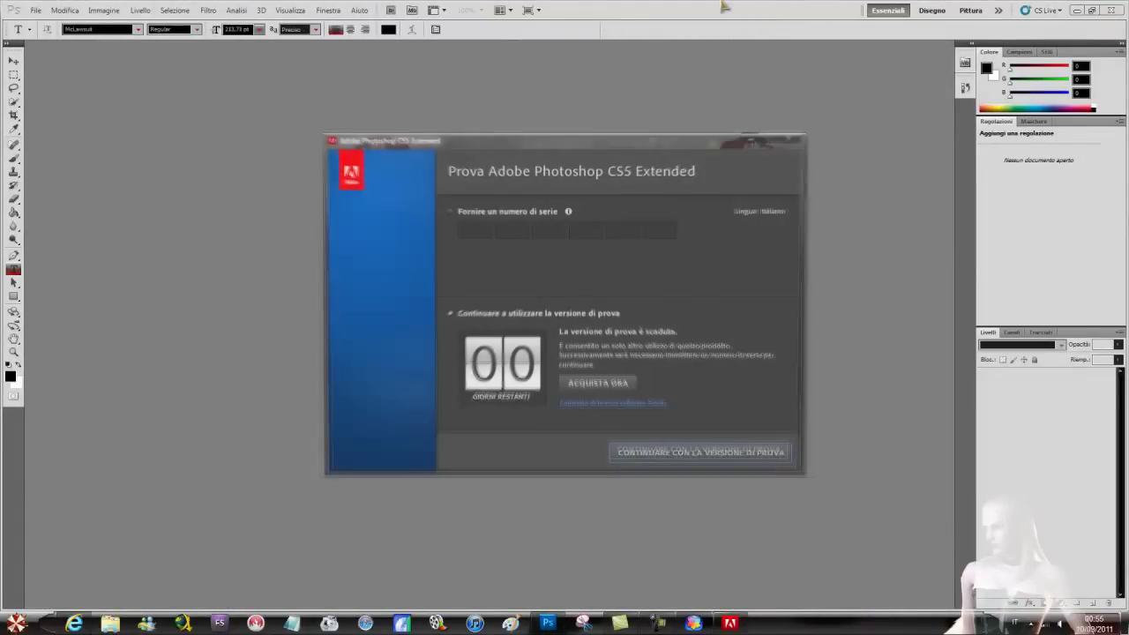
click(800, 139)
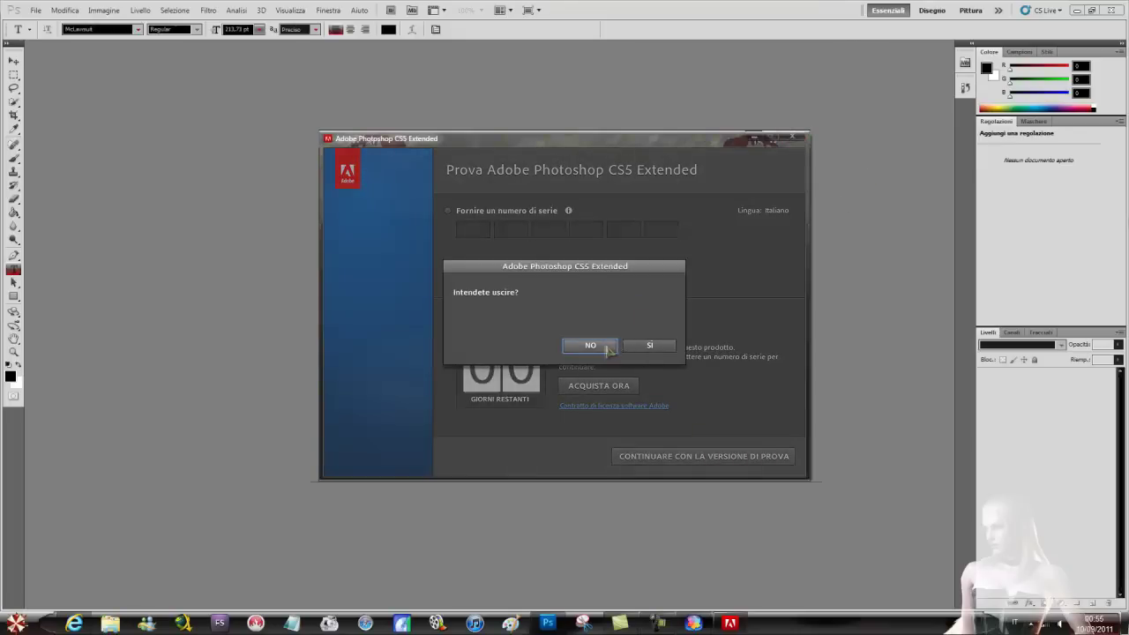
click(649, 347)
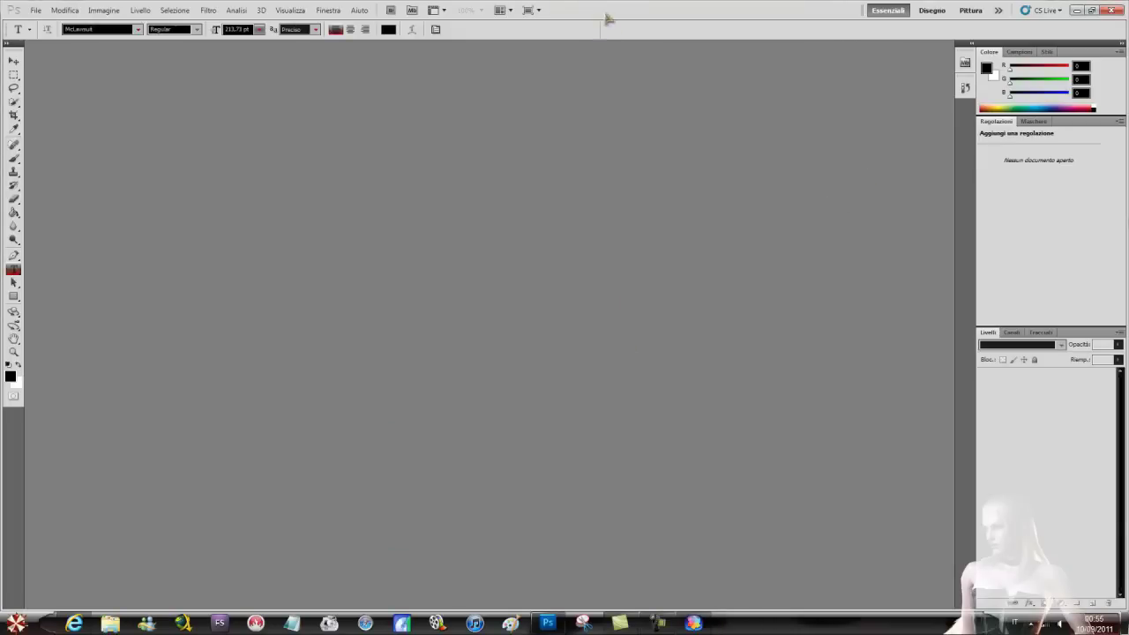
Restore the Photoshop window to a smaller size over the desktop and open Dante_4.png in it
double_click(607, 18)
drag(656, 32, 658, 49)
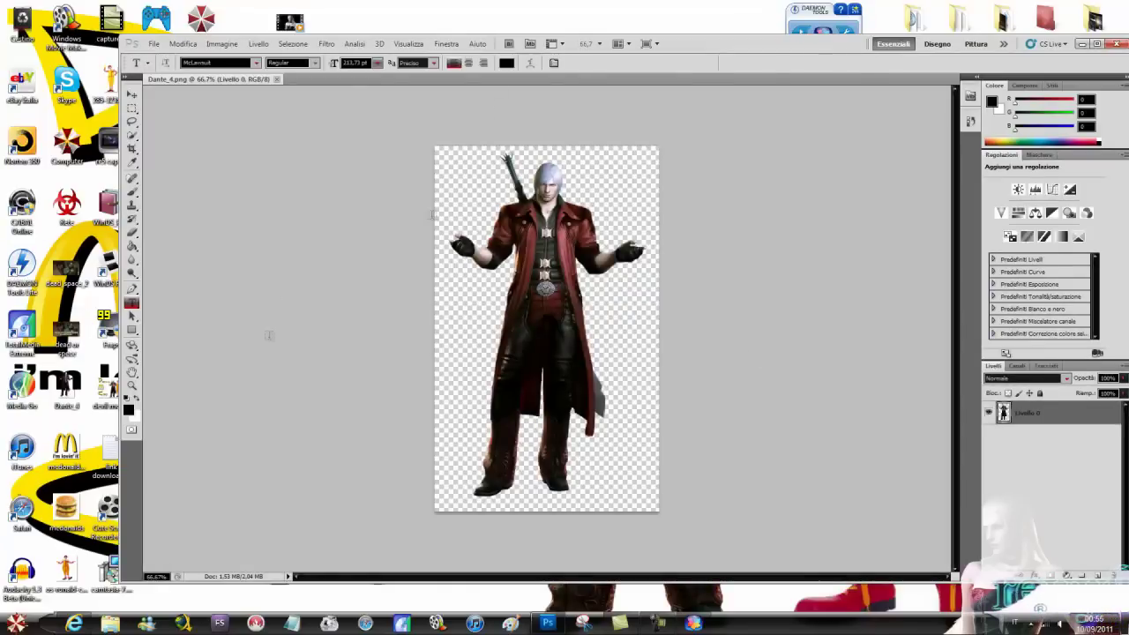
Place the regina picture from the Immagini library into the Dante_4.png document
click(109, 623)
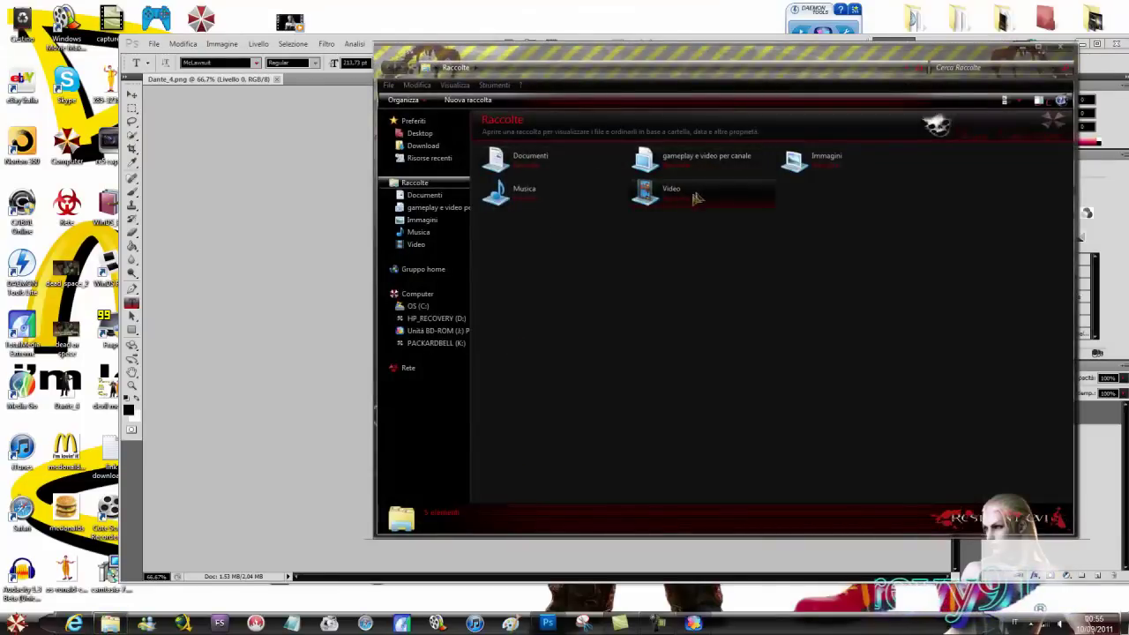
double_click(797, 162)
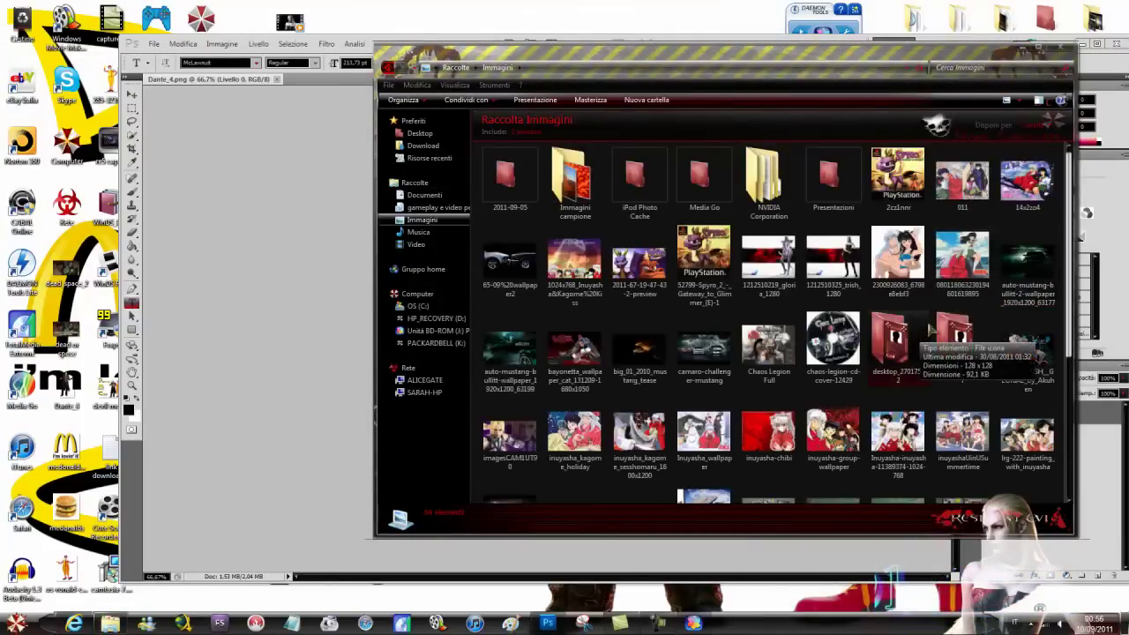
scroll(922, 331, down, 3)
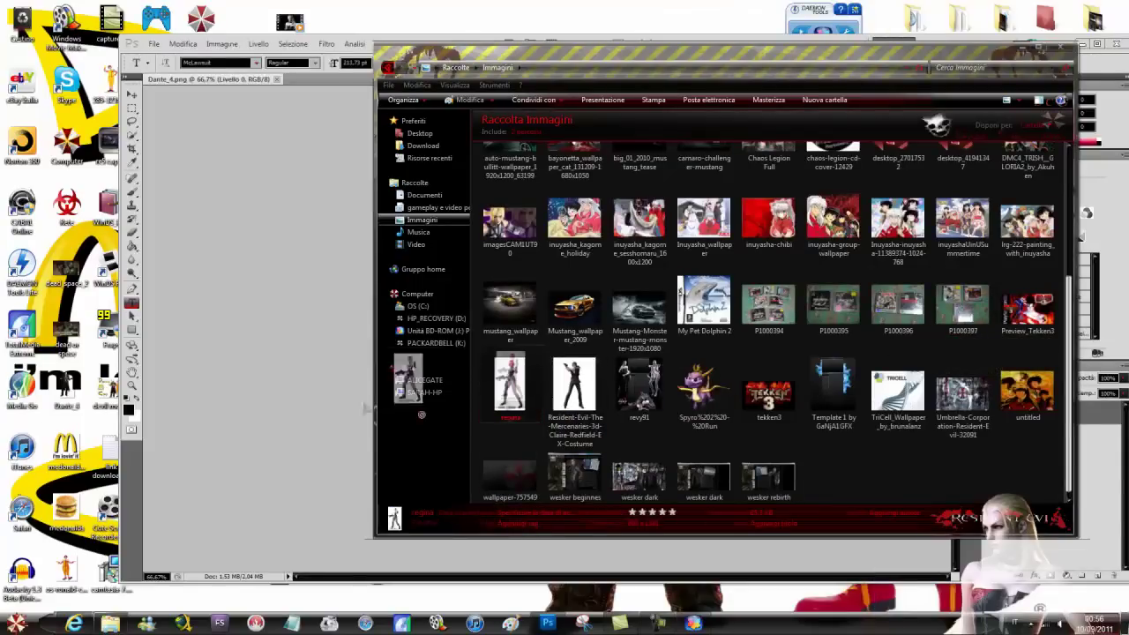
click(281, 390)
drag(279, 380, 284, 383)
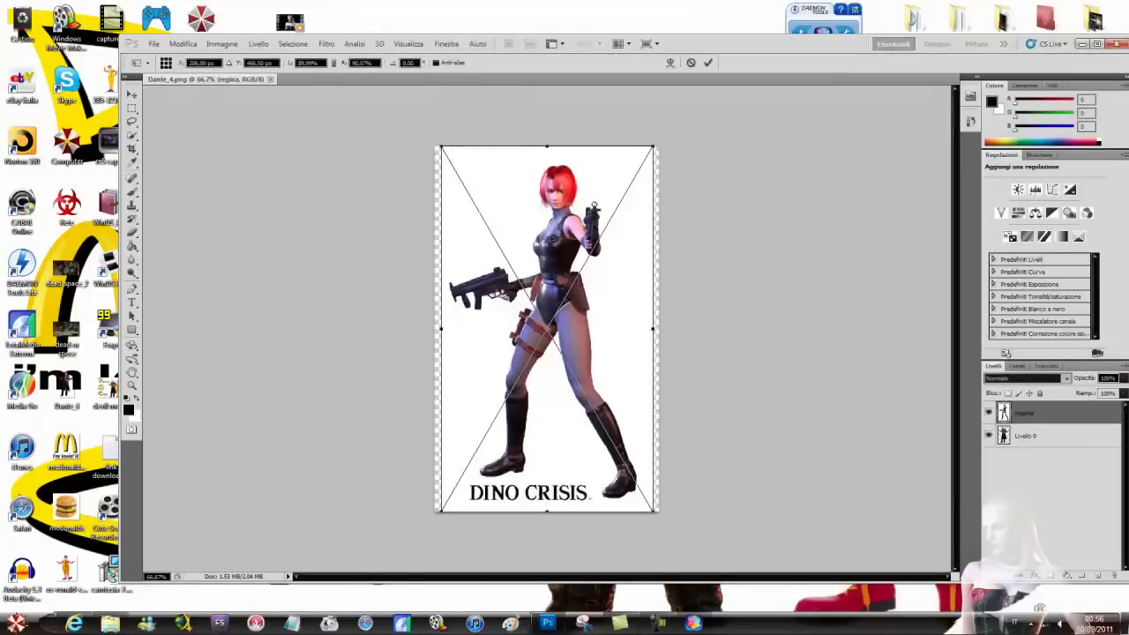
Shift the placed regina picture down and to the right over the Dante figure, and cancel its placement
drag(574, 238, 611, 260)
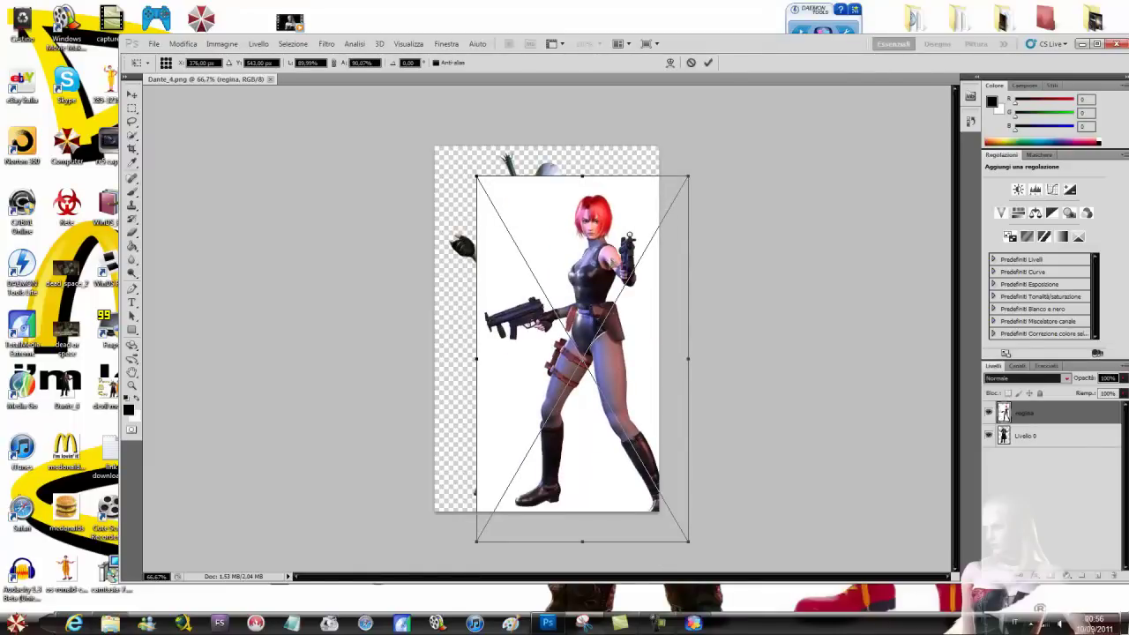
right_click(611, 260)
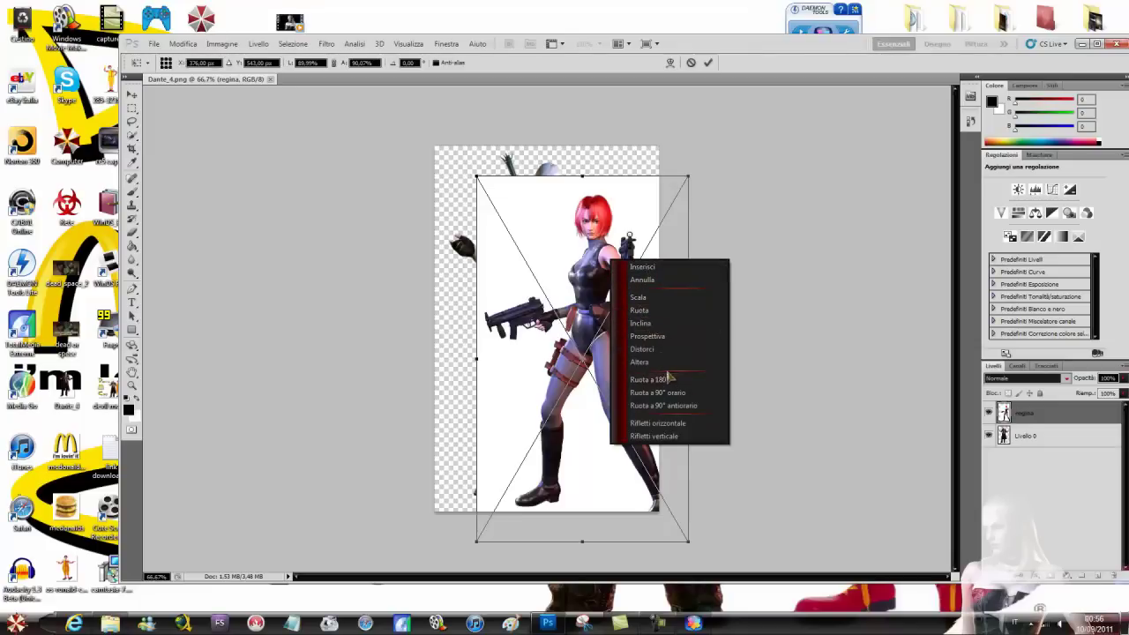
click(658, 280)
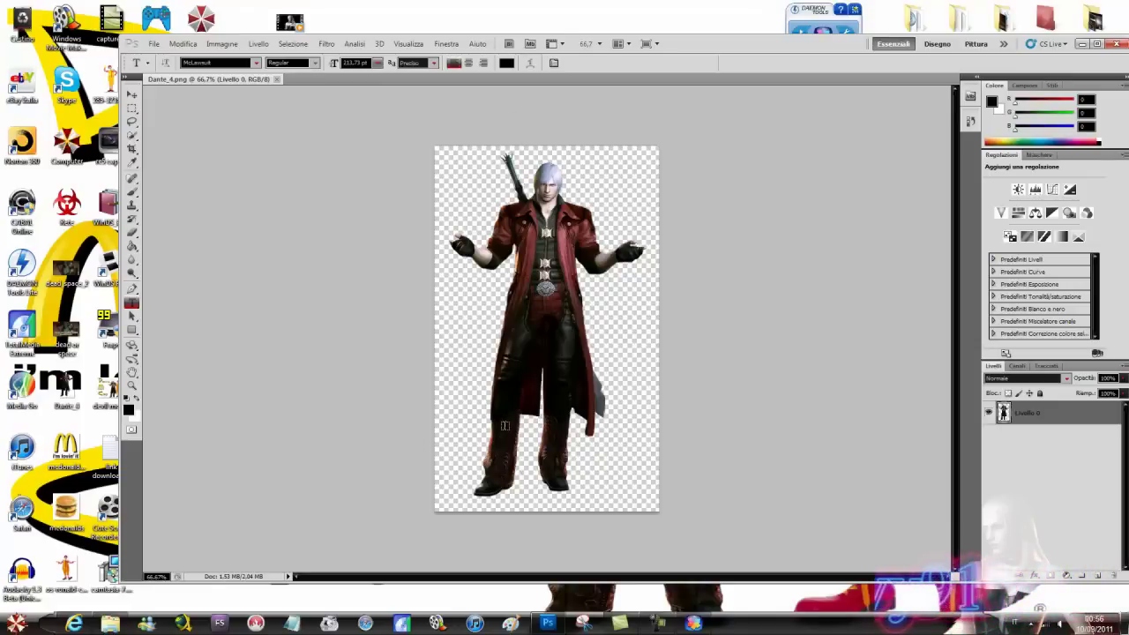
Draw an empty text box beside the Dante canvas, then preview the revy91 video from the desktop and close the player
drag(282, 192, 351, 285)
double_click(289, 19)
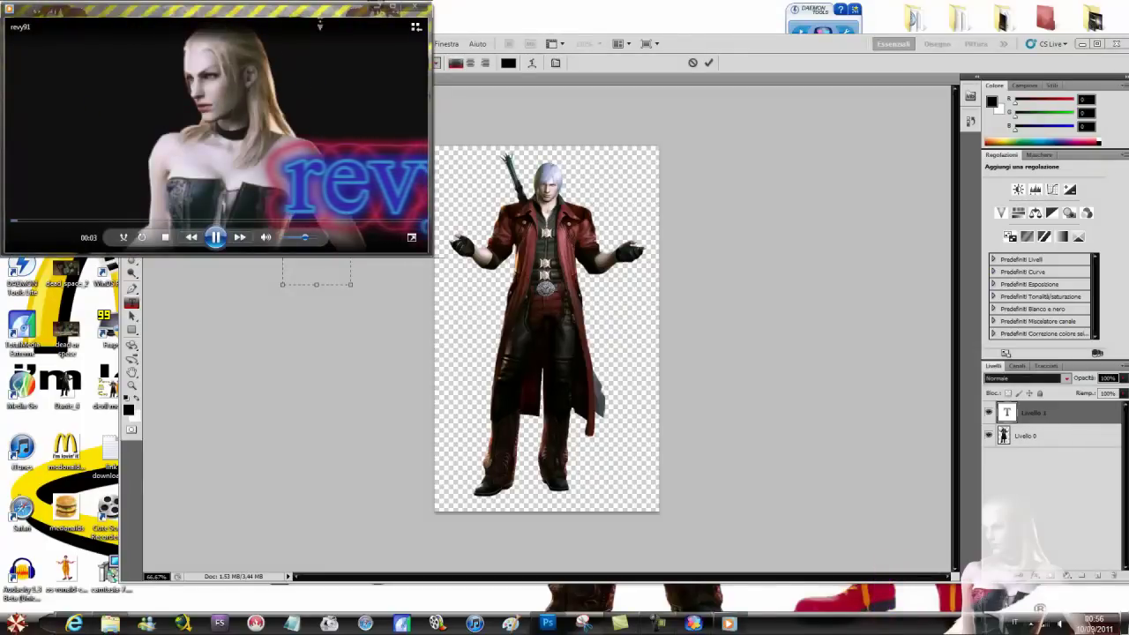
key(alt+F4)
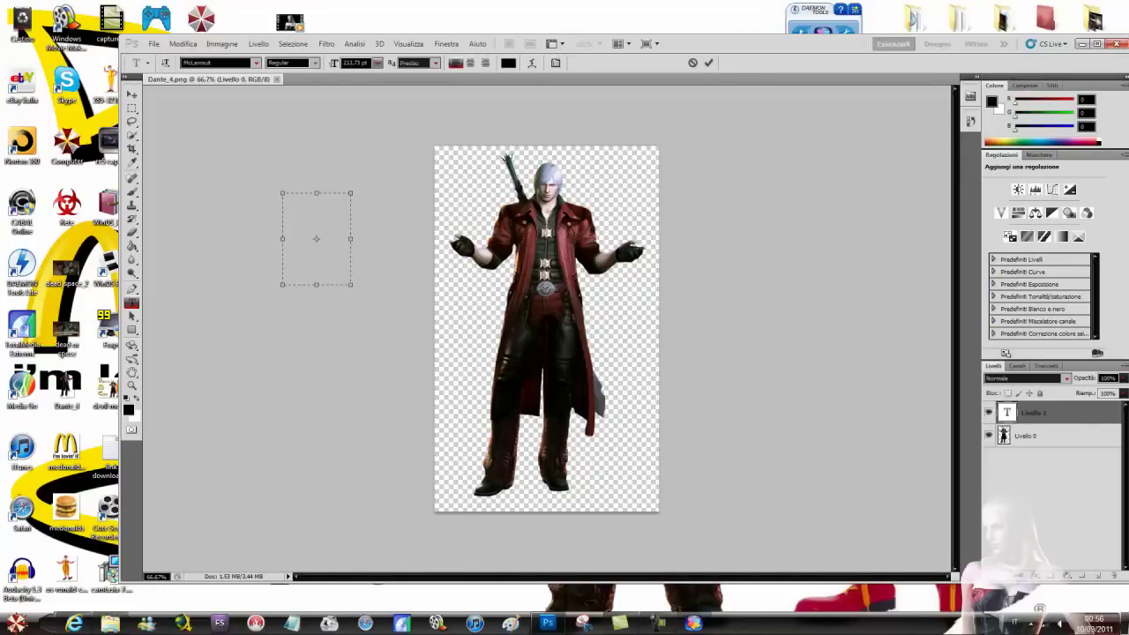
Exit Photoshop without saving the changes to Dante_4.png, and close the Immagini library window
click(1117, 44)
click(648, 250)
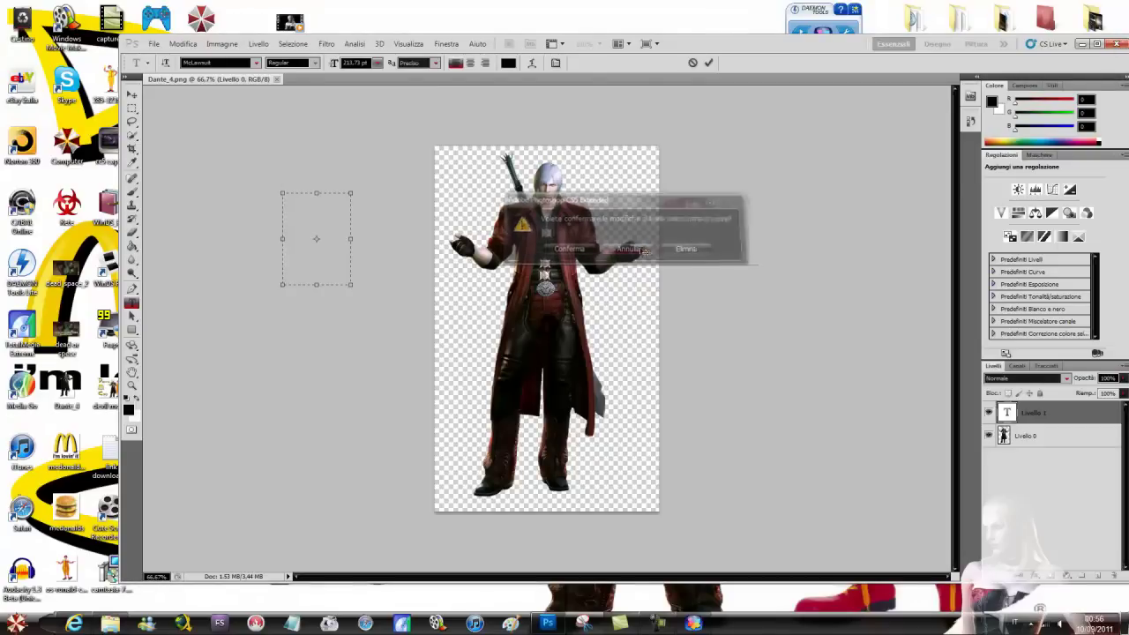
click(1117, 44)
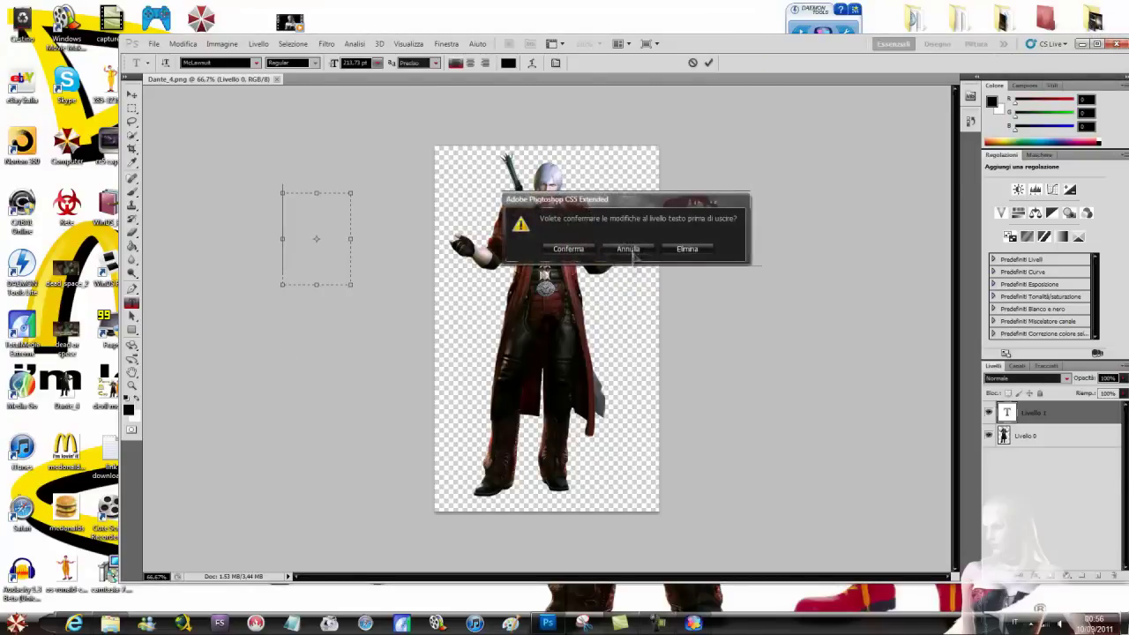
click(589, 251)
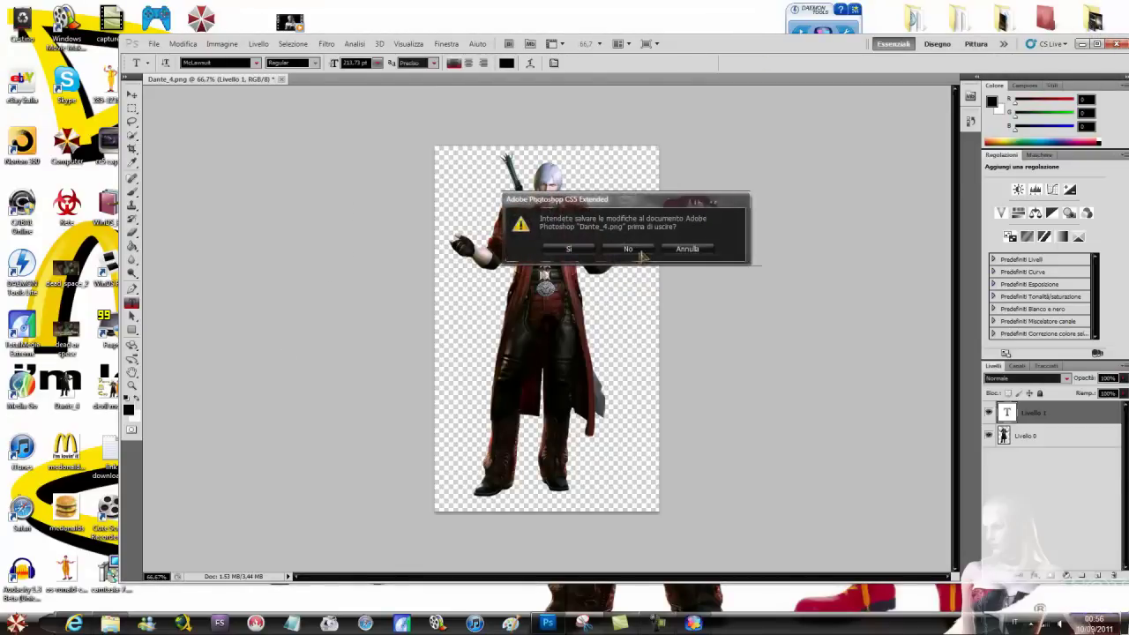
click(642, 254)
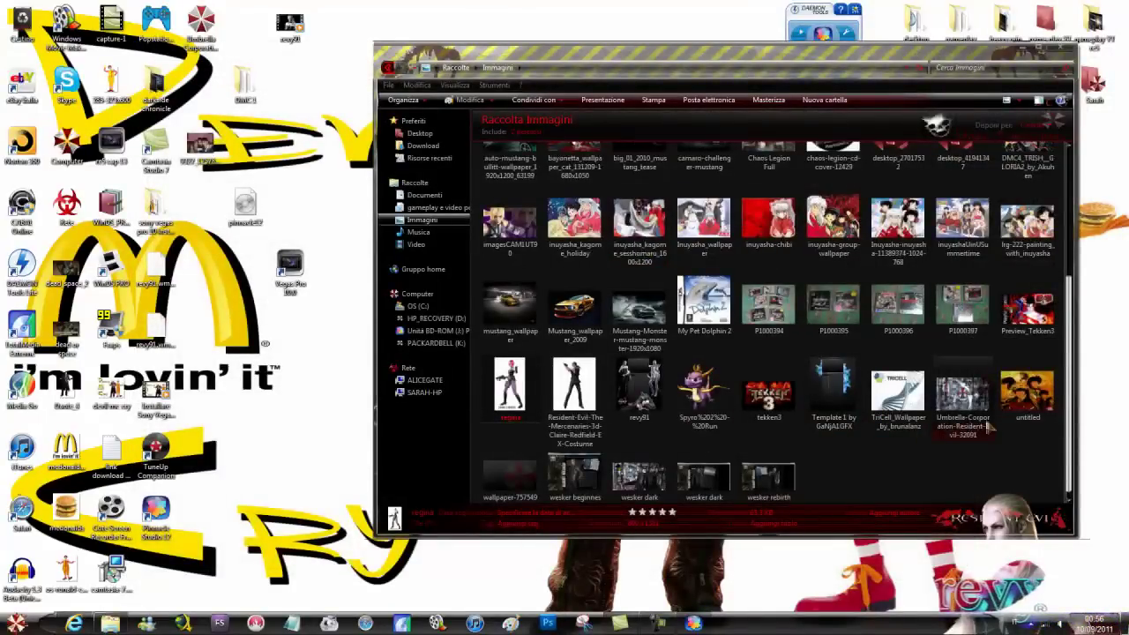
scroll(988, 426, up, 3)
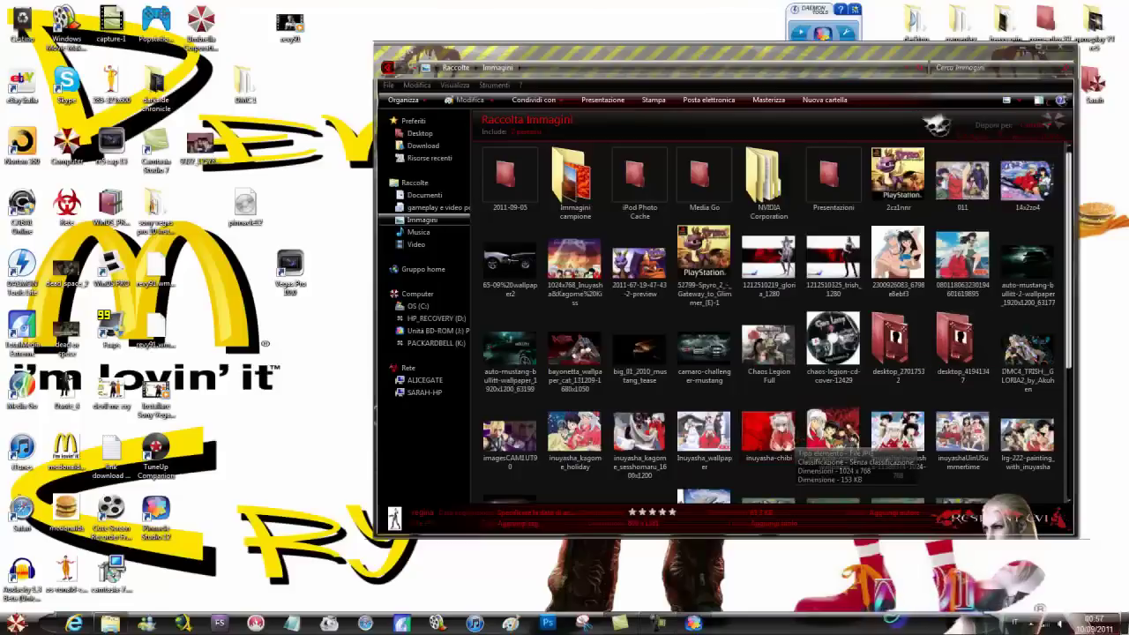
click(1059, 50)
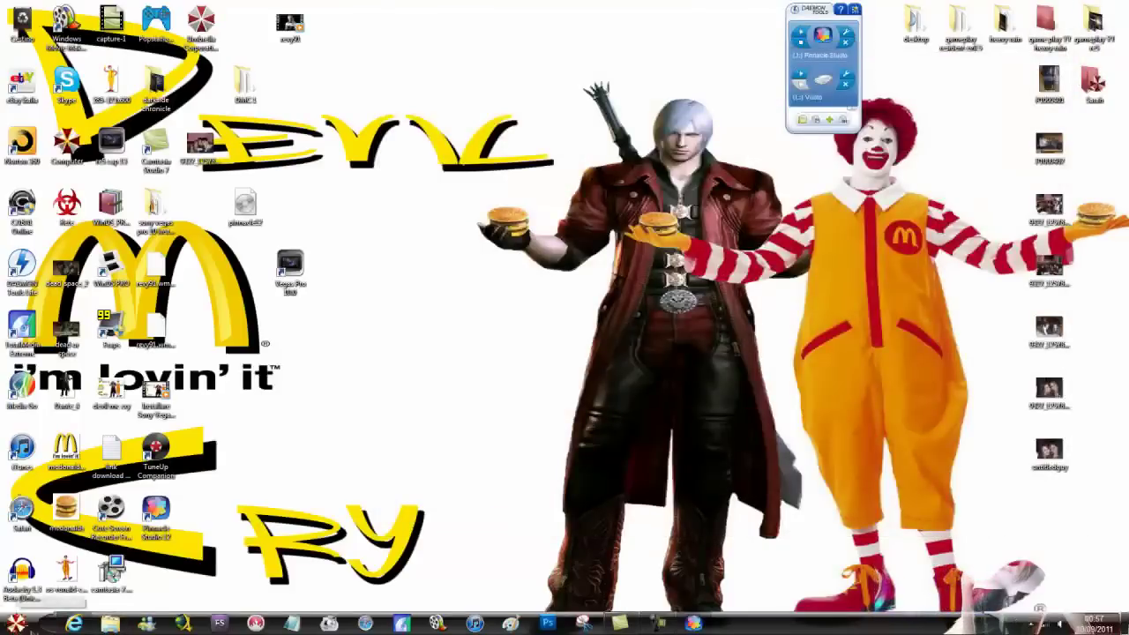
Switch to Internet Explorer and search Google Immagini for "resident evil" in a new tab
click(74, 624)
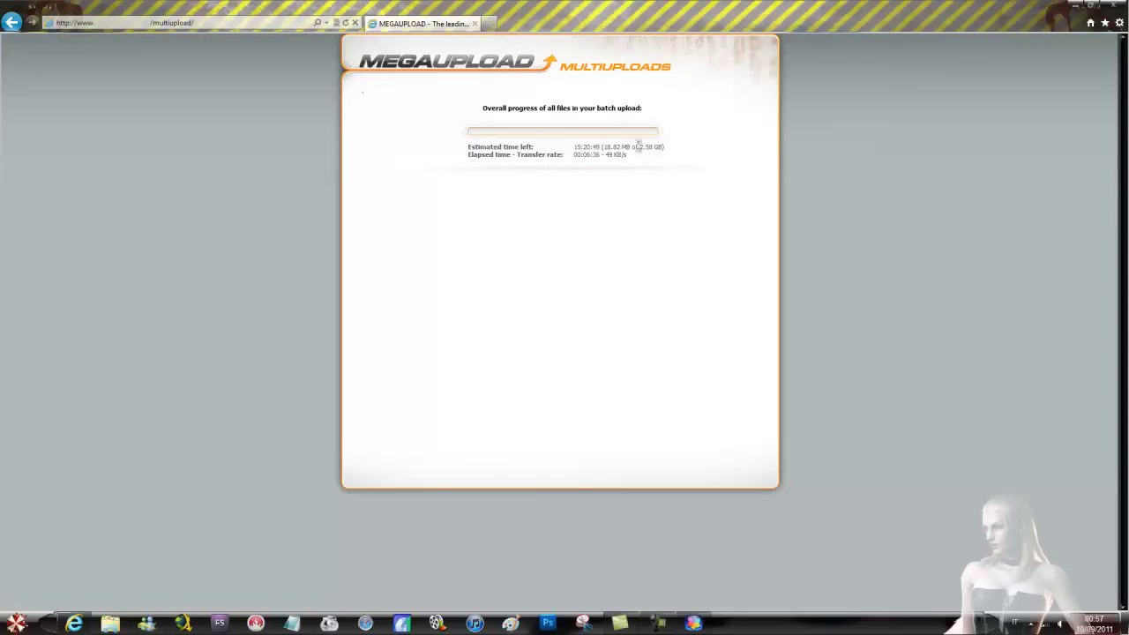
click(490, 25)
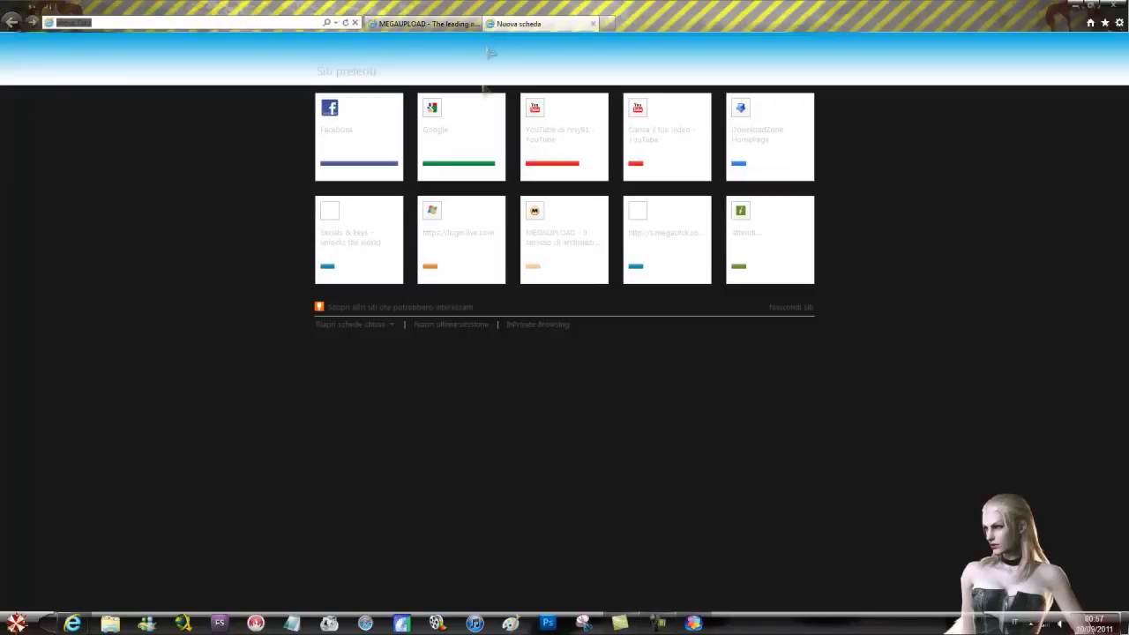
click(472, 131)
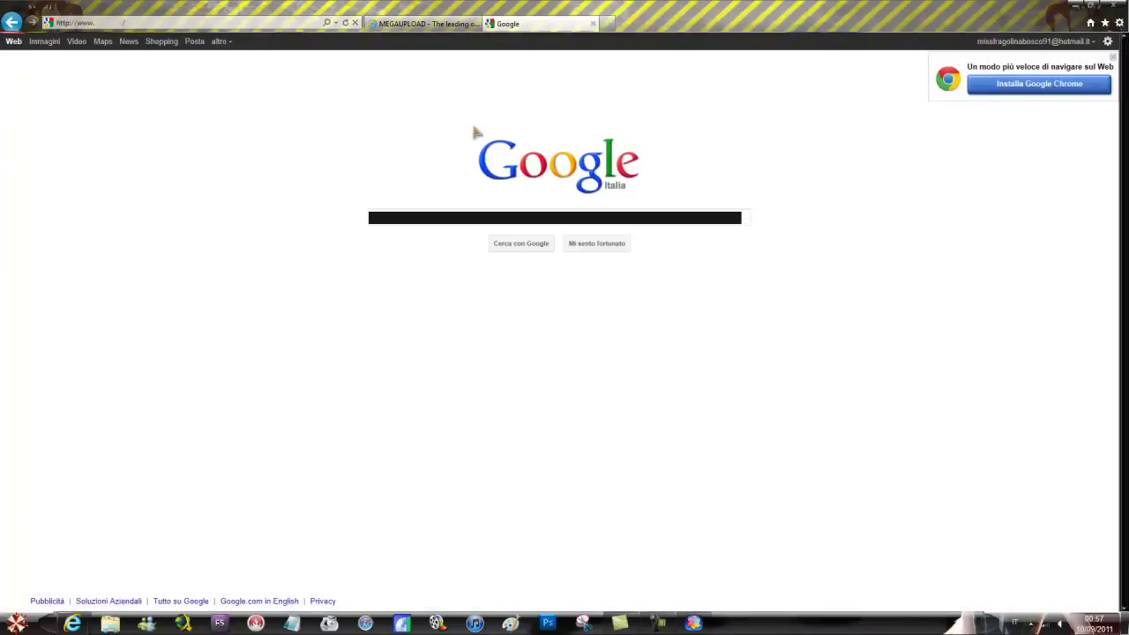
click(44, 41)
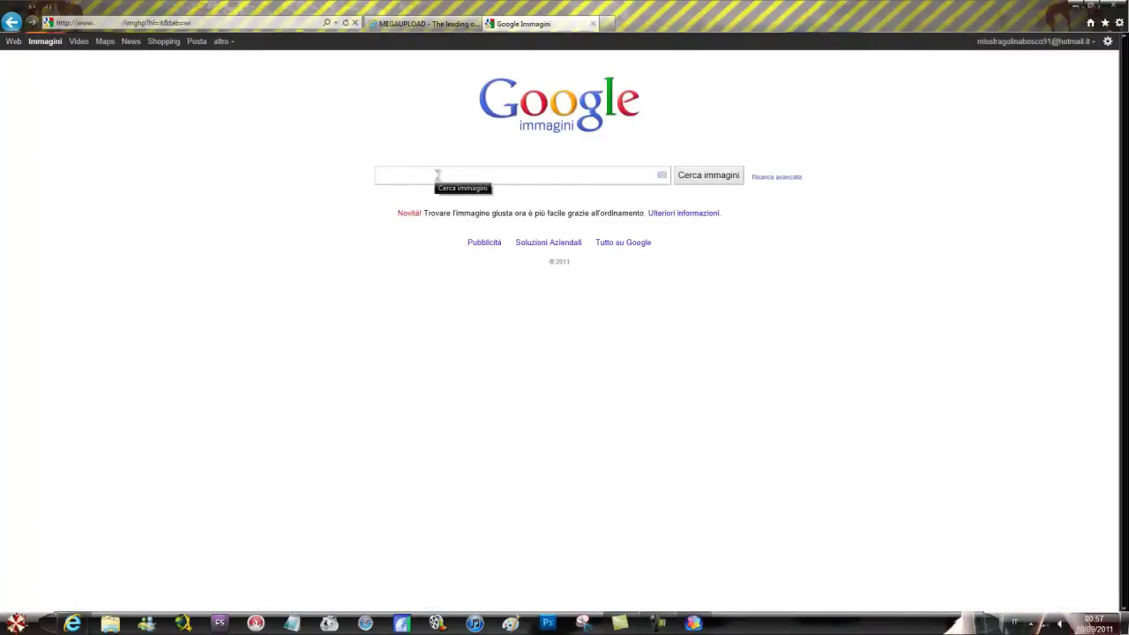
text(reside)
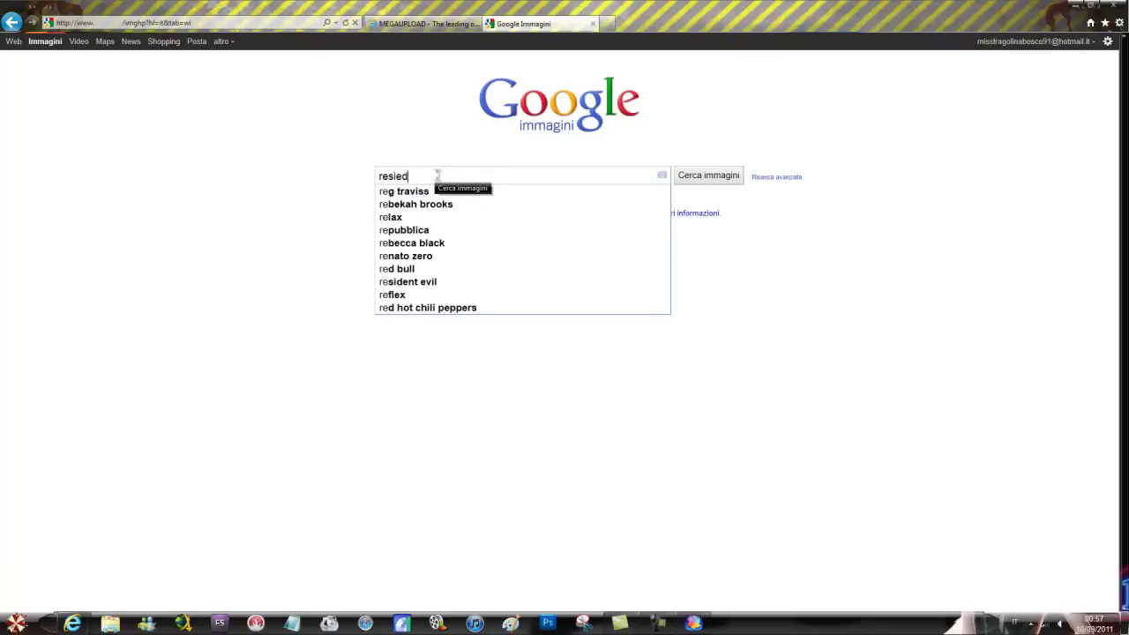
text(nt evil)
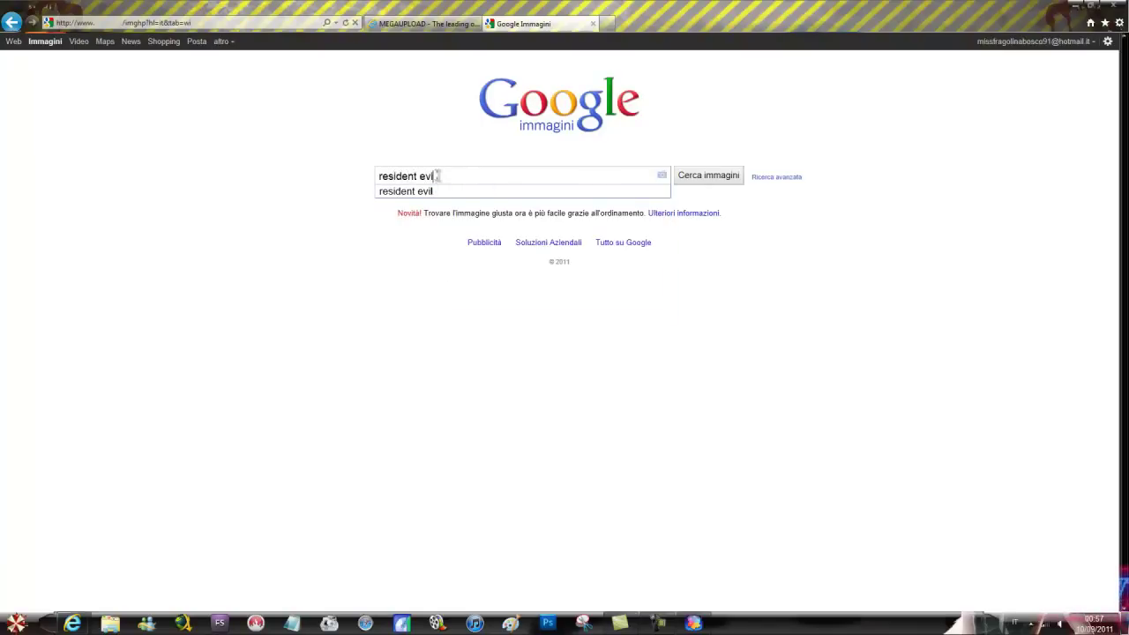
key(Return)
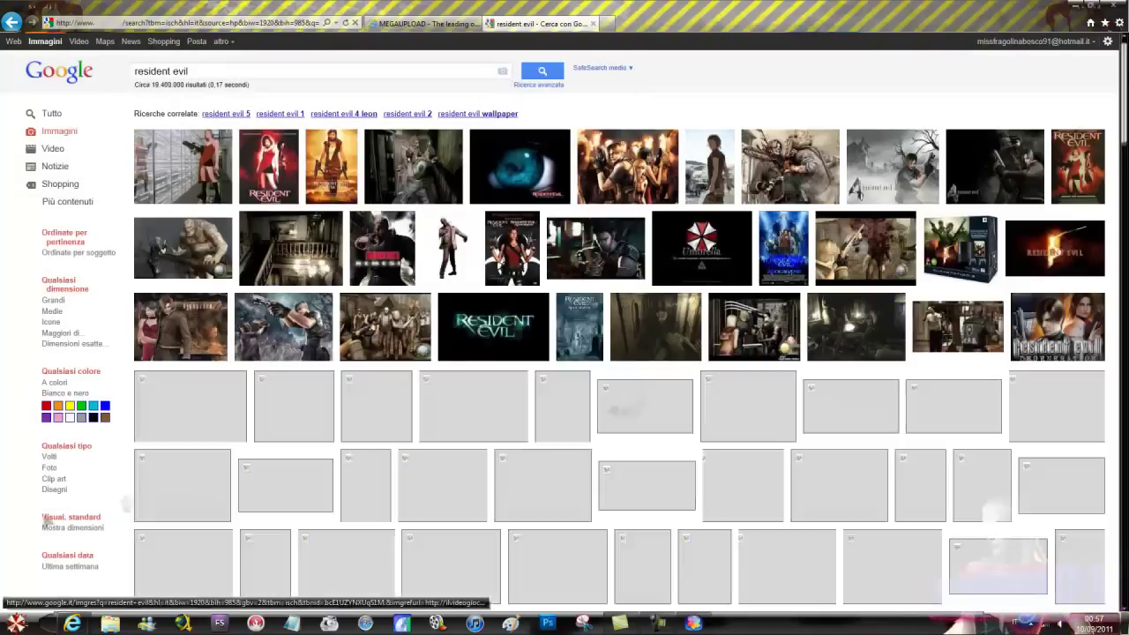
Filter the image results by black and open the Resident-Evil-Darkside-Chronicles.jpg logo on its own at full size
click(94, 420)
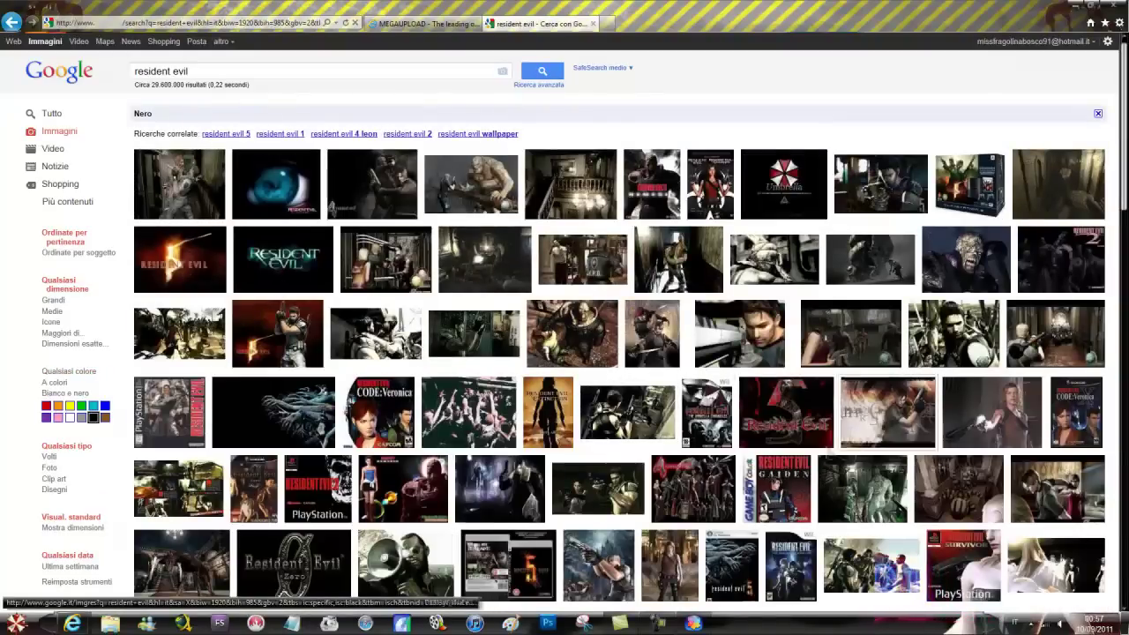
mouse_move(953, 333)
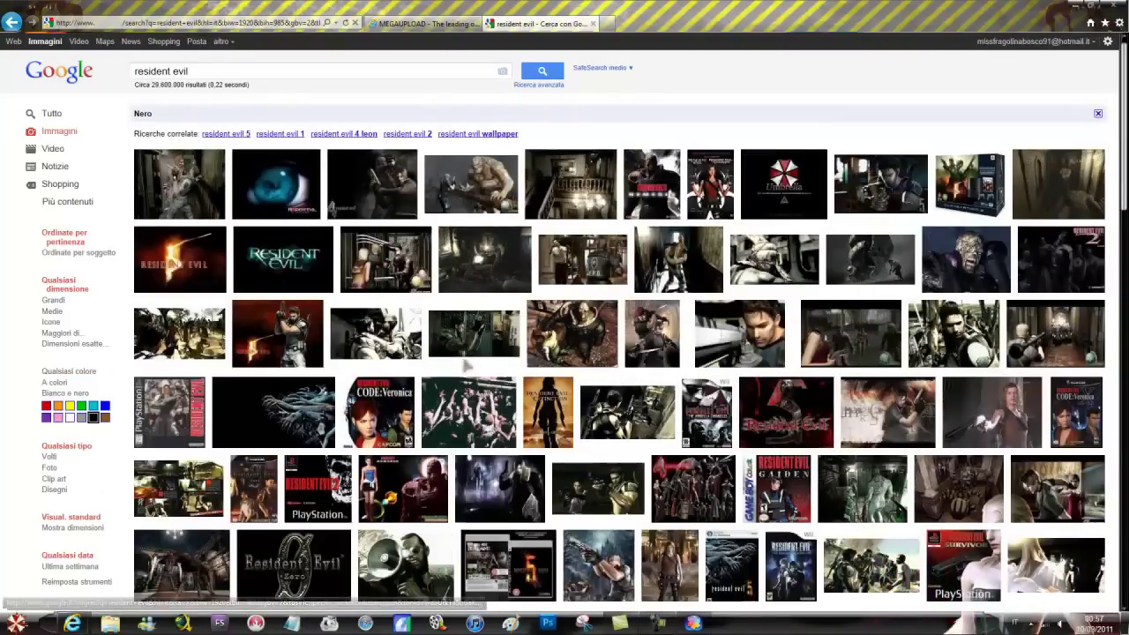
scroll(468, 364, down, 2)
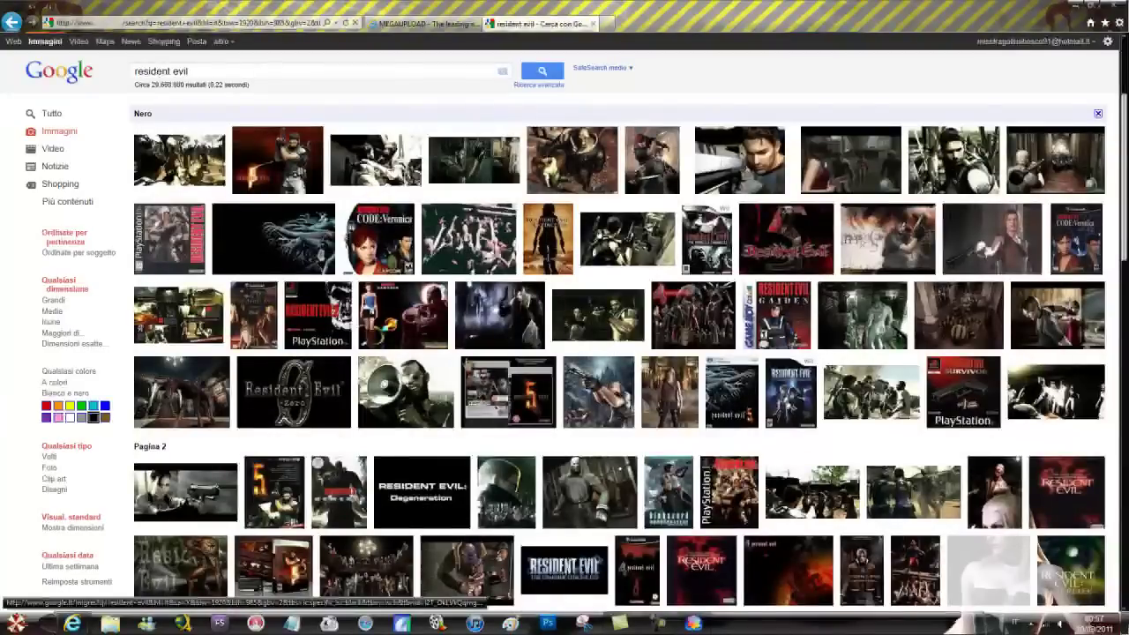
scroll(468, 364, down, 1)
scroll(468, 364, down, 2)
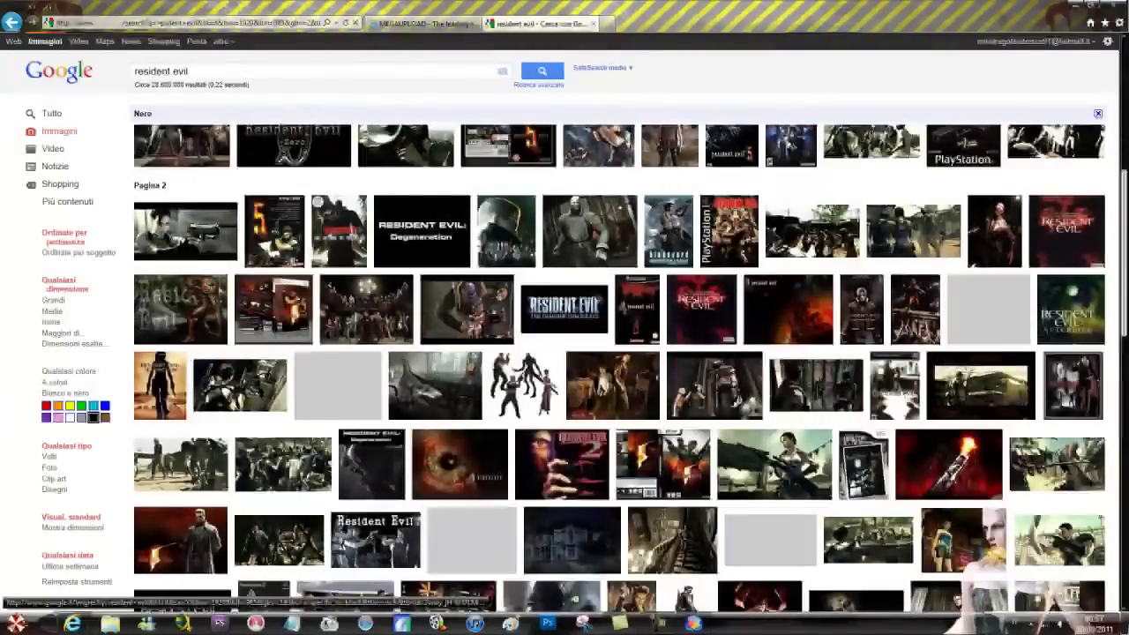
mouse_move(599, 328)
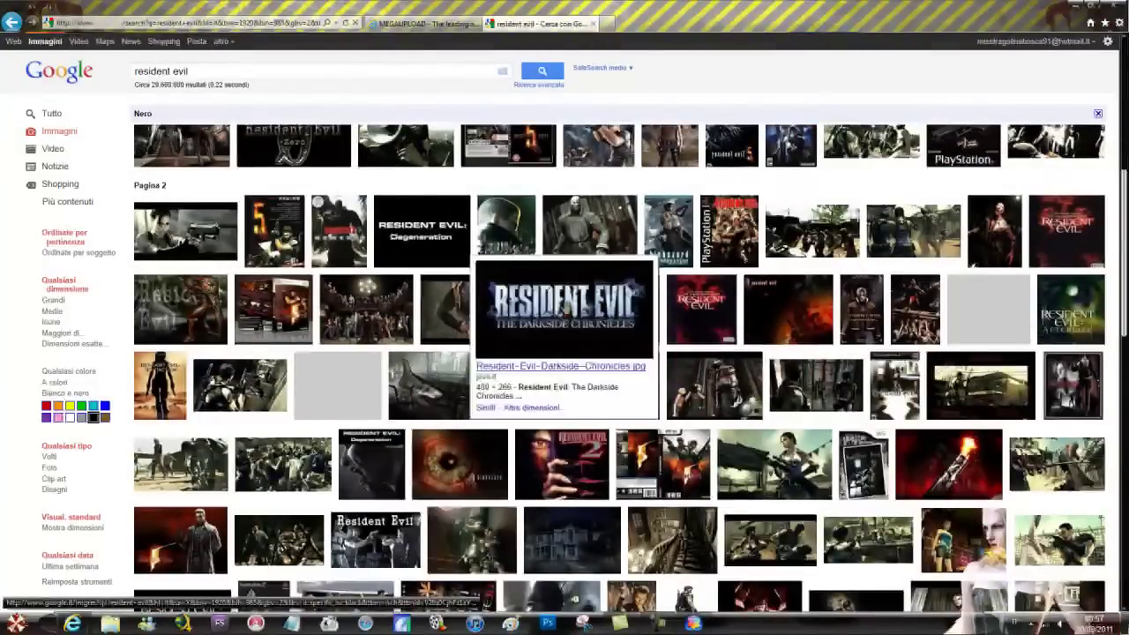
click(598, 329)
click(1019, 107)
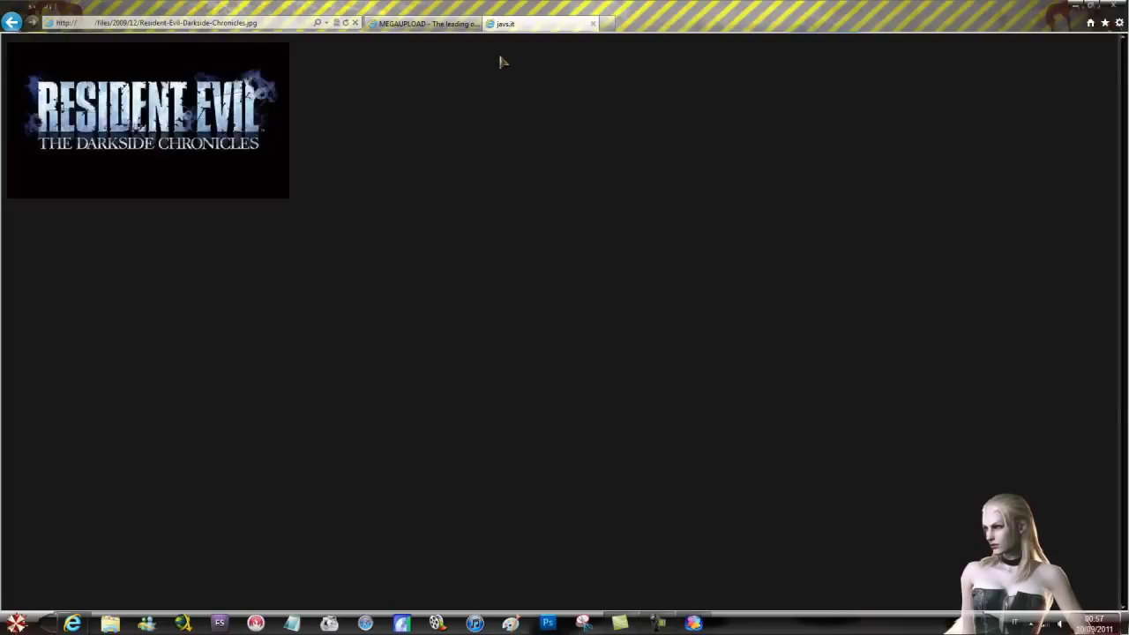
Save the Resident-Evil-Darkside-Chronicles logo to the Desktop as a JPEG image
right_click(114, 147)
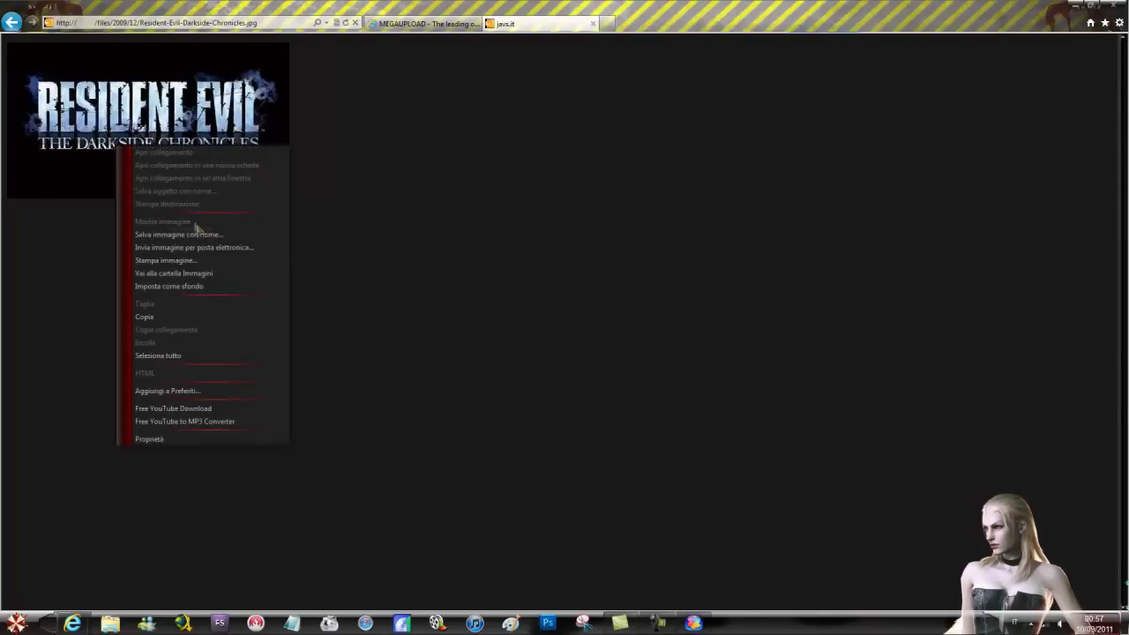
click(196, 233)
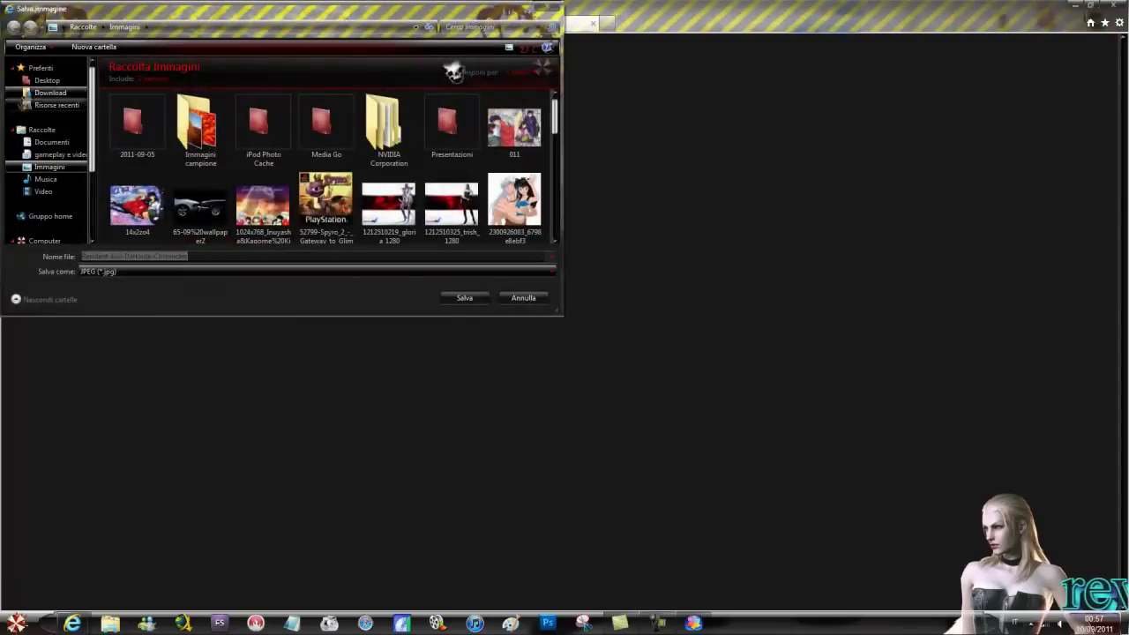
click(47, 80)
click(465, 298)
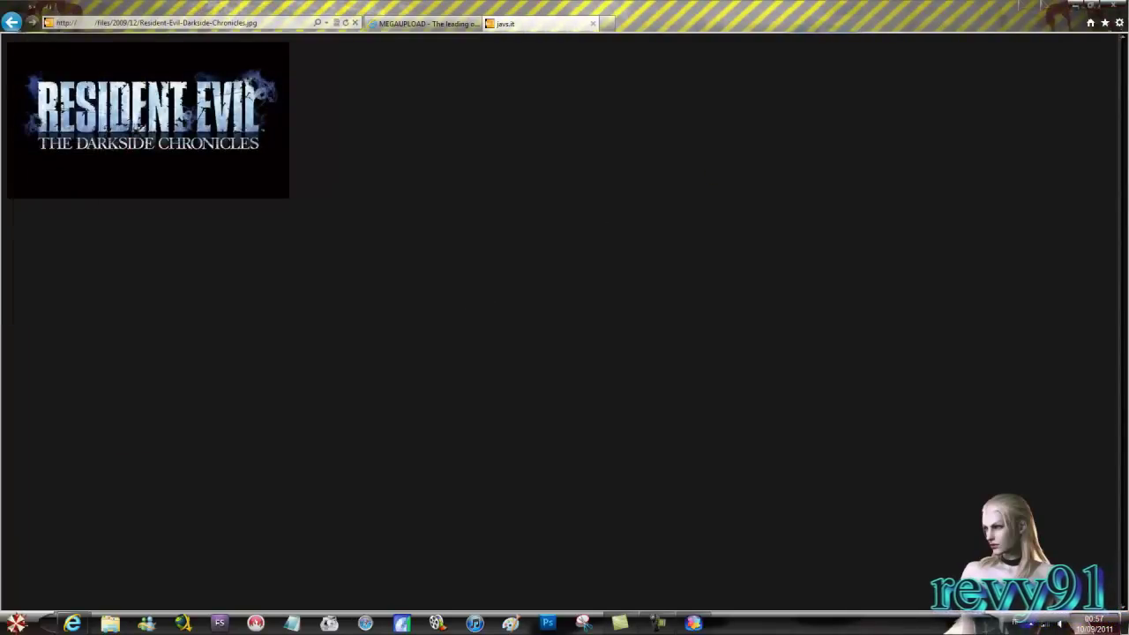
Switch to Pinnacle Studio and create a new horizontally scrolling title at the start of the title track
click(1073, 5)
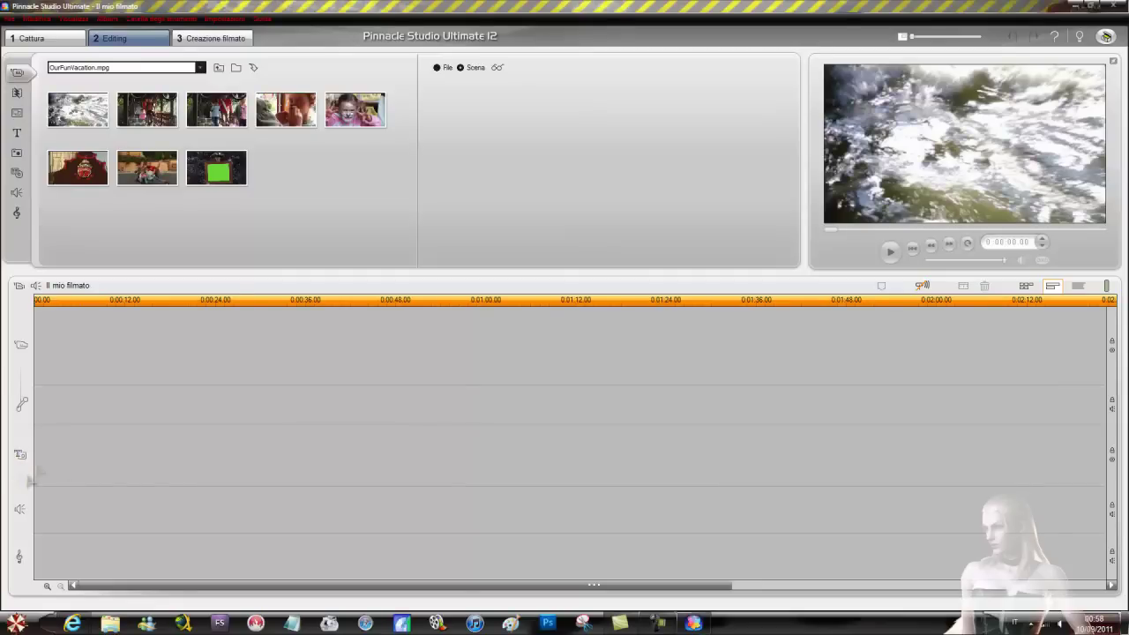
double_click(121, 465)
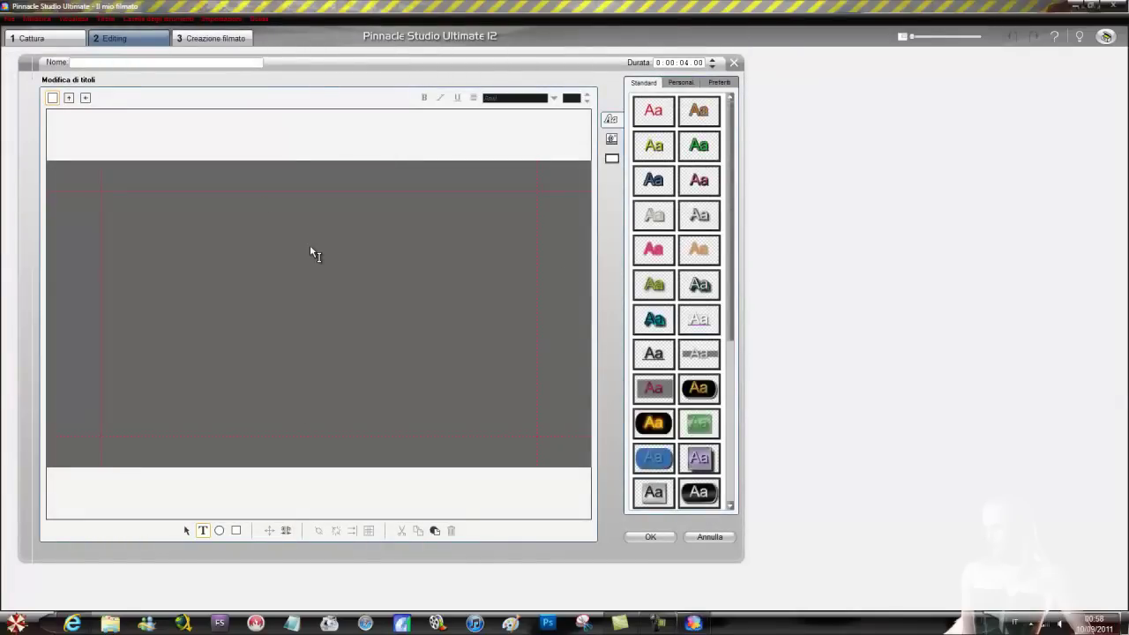
click(86, 98)
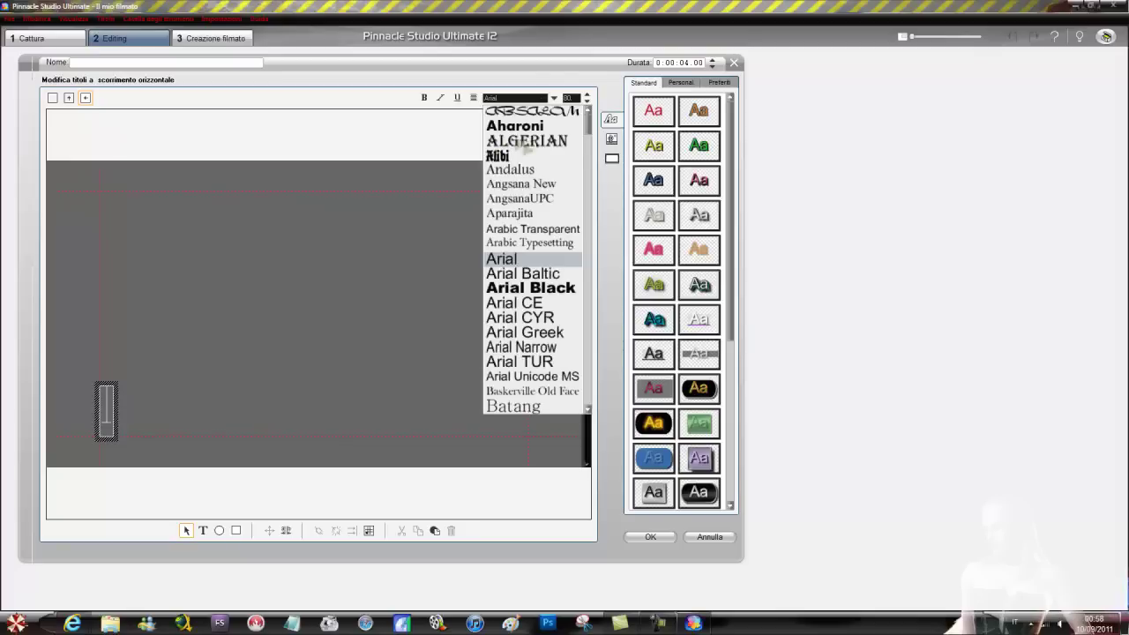
Set the title font to DeadSpaceTitleFont and enter the text "REVY91"
drag(591, 135, 605, 183)
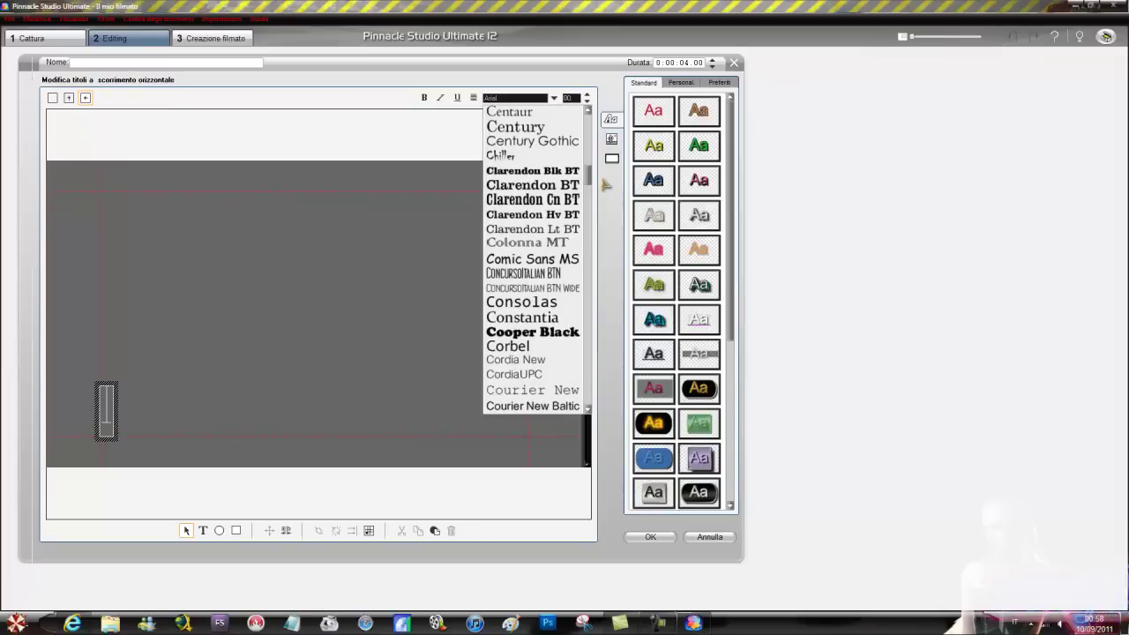
drag(605, 183, 623, 206)
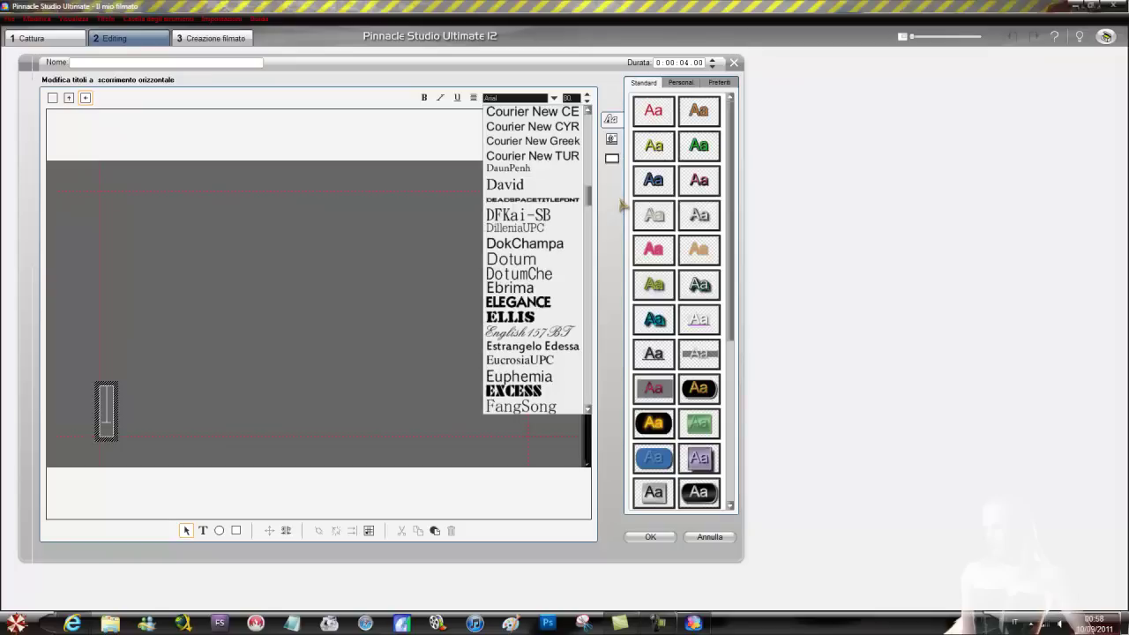
click(565, 200)
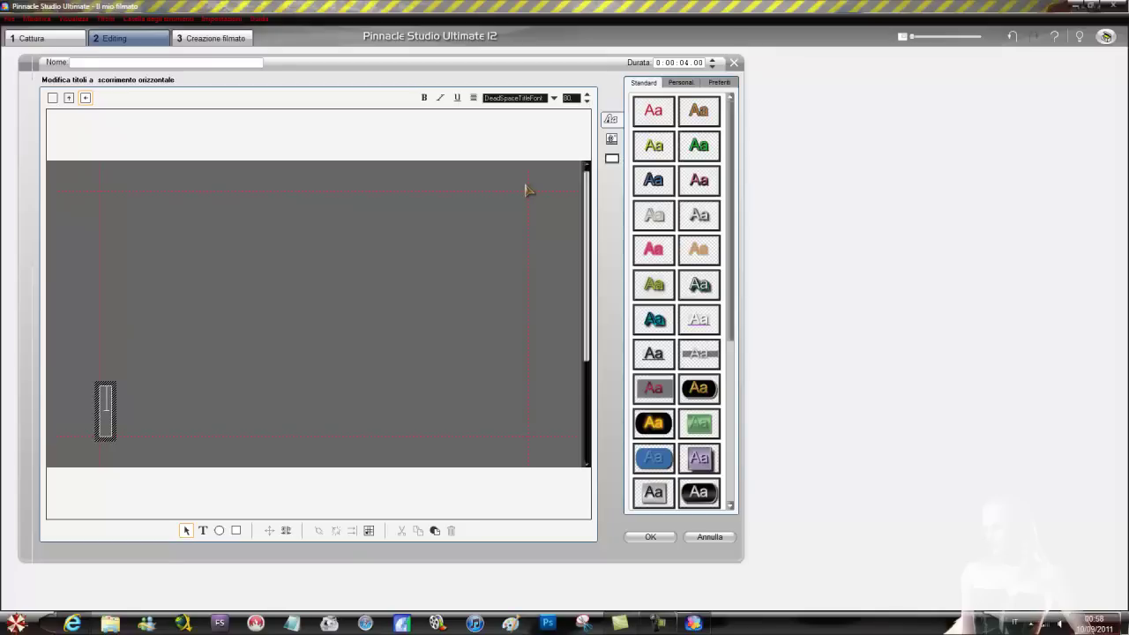
text(RE)
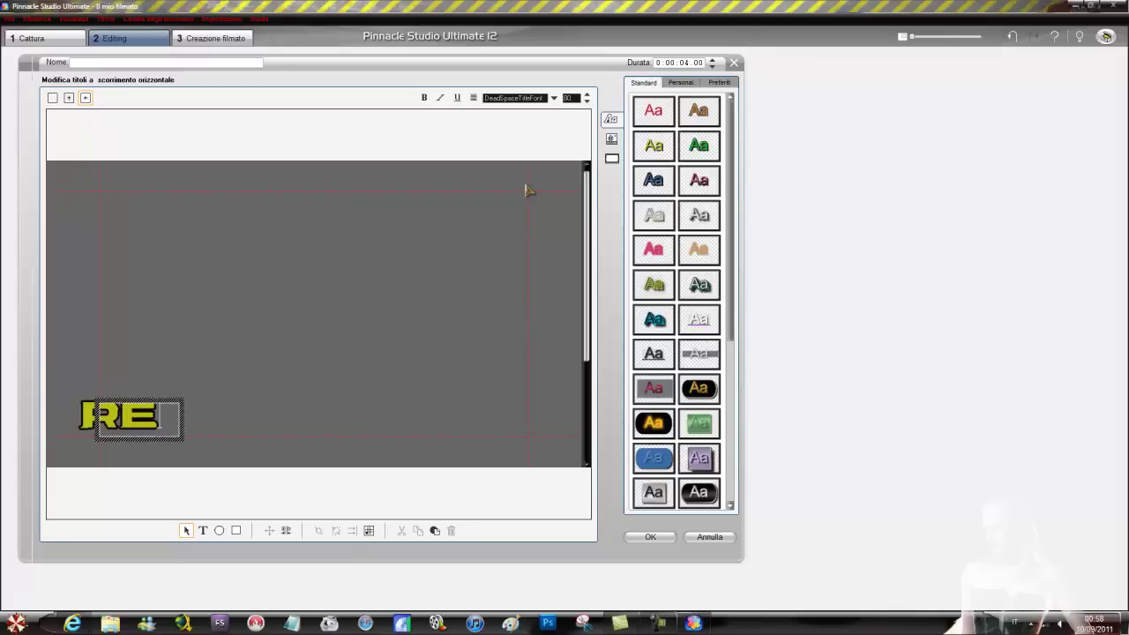
text(VY91)
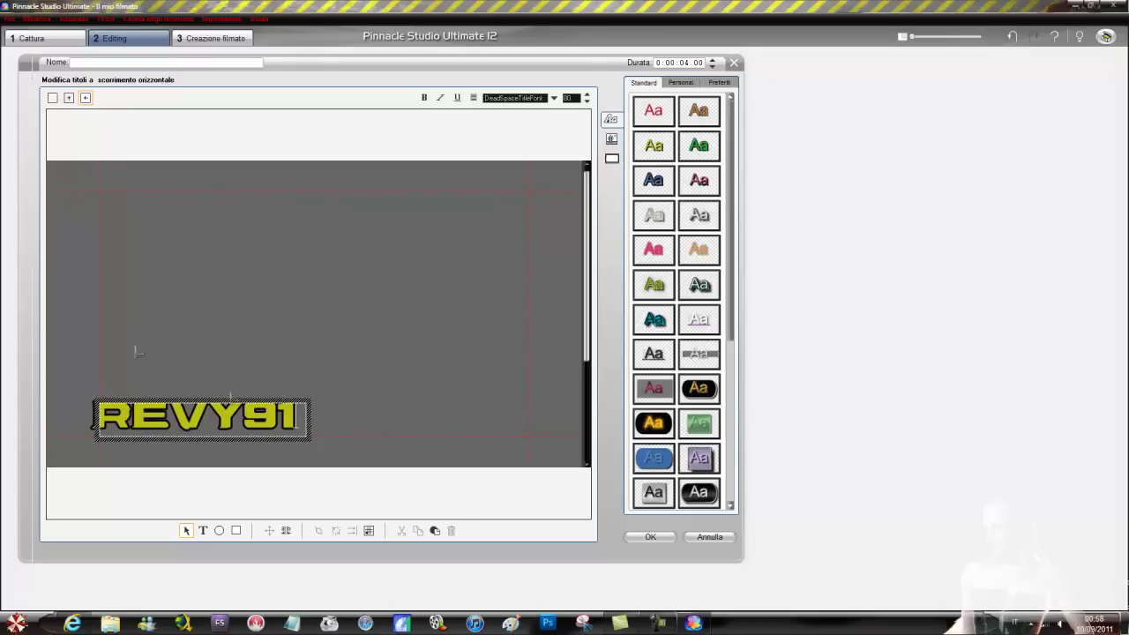
Move the REVY91 text to the lower centre of the title frame and apply the turquoise shadowed preset style
click(141, 402)
drag(216, 401, 342, 401)
click(653, 422)
click(654, 458)
click(699, 458)
click(699, 423)
click(654, 353)
click(699, 354)
click(698, 319)
click(654, 319)
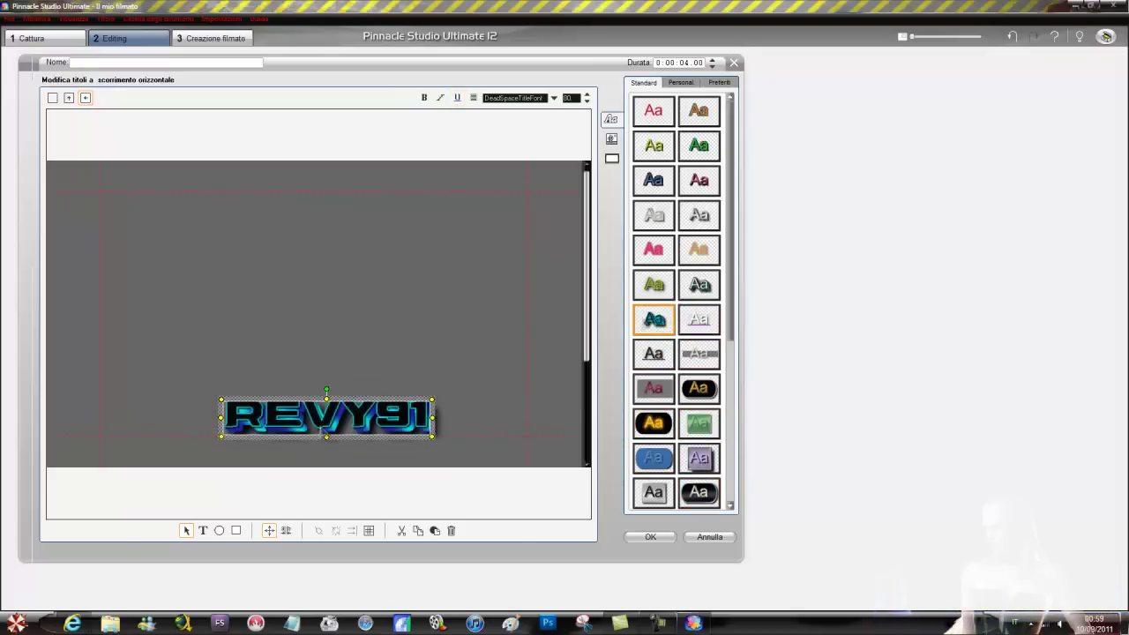
click(699, 284)
click(699, 249)
click(654, 249)
click(654, 215)
click(699, 215)
click(654, 458)
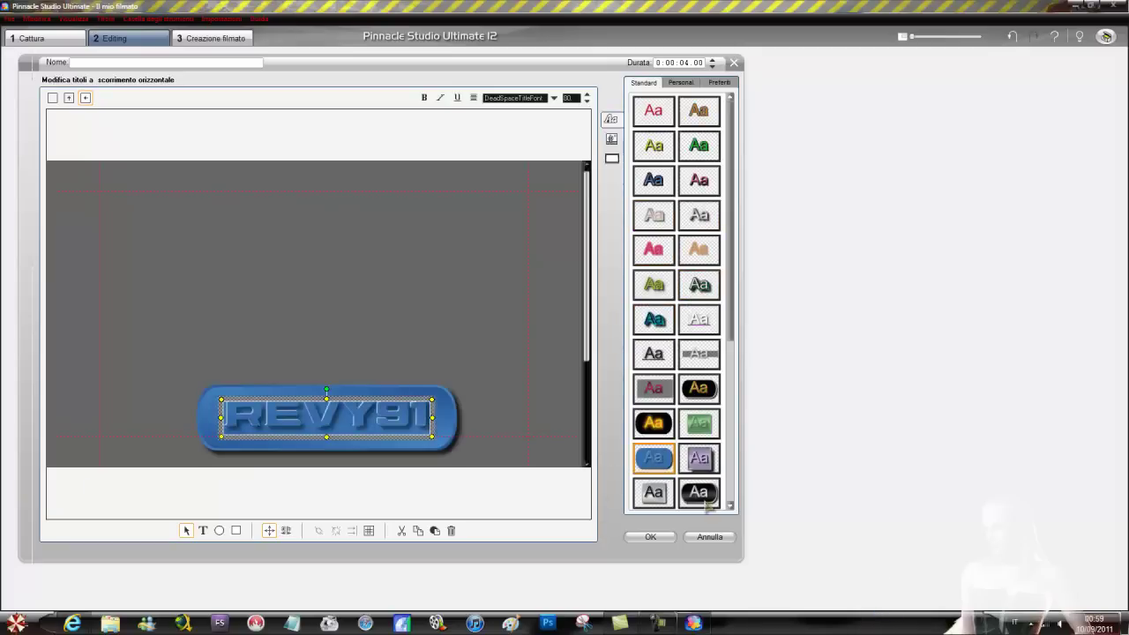
click(698, 493)
click(654, 423)
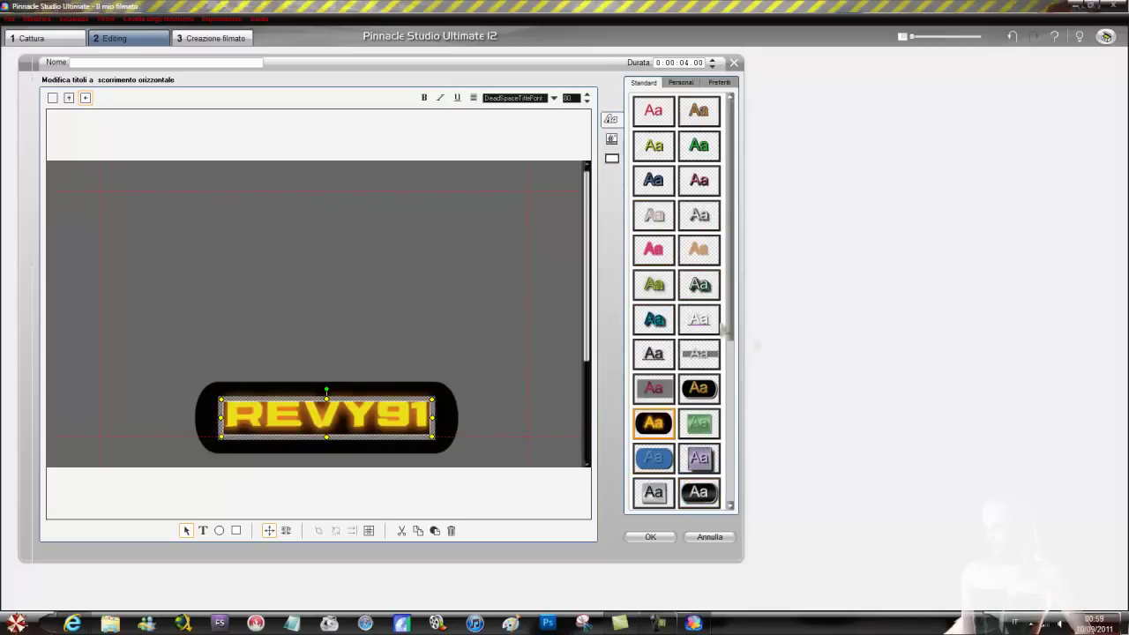
click(650, 327)
Widen the REVY91 text box so it spans most of the title frame's safe-area width
drag(435, 438, 513, 436)
mouse_move(219, 402)
mouse_down()
mouse_move(196, 389)
mouse_move(96, 387)
mouse_up()
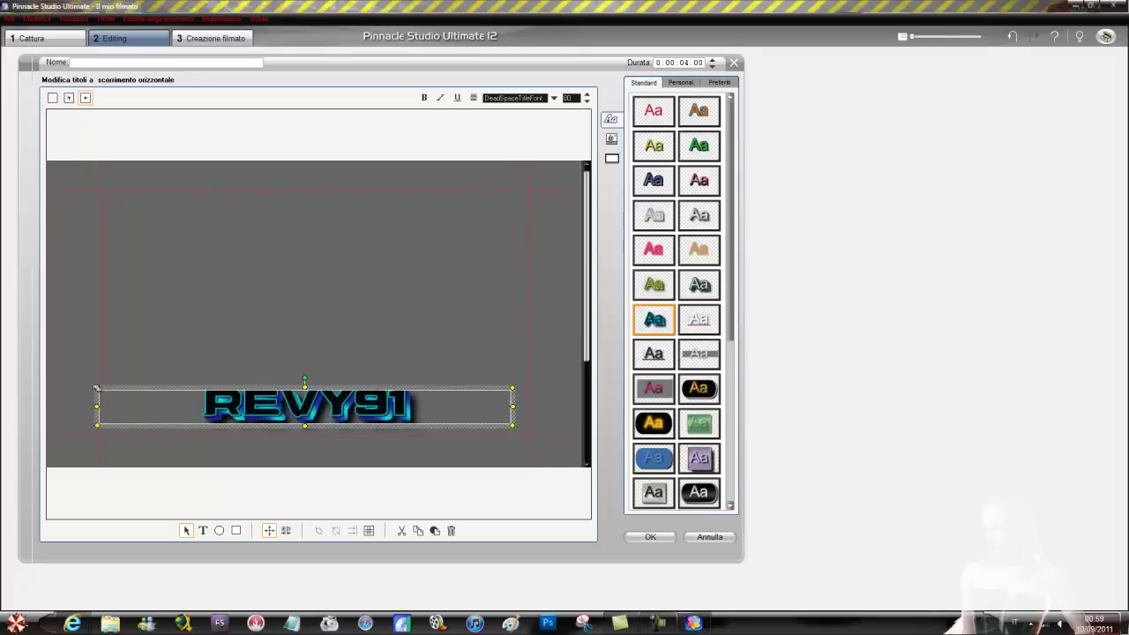
click(380, 407)
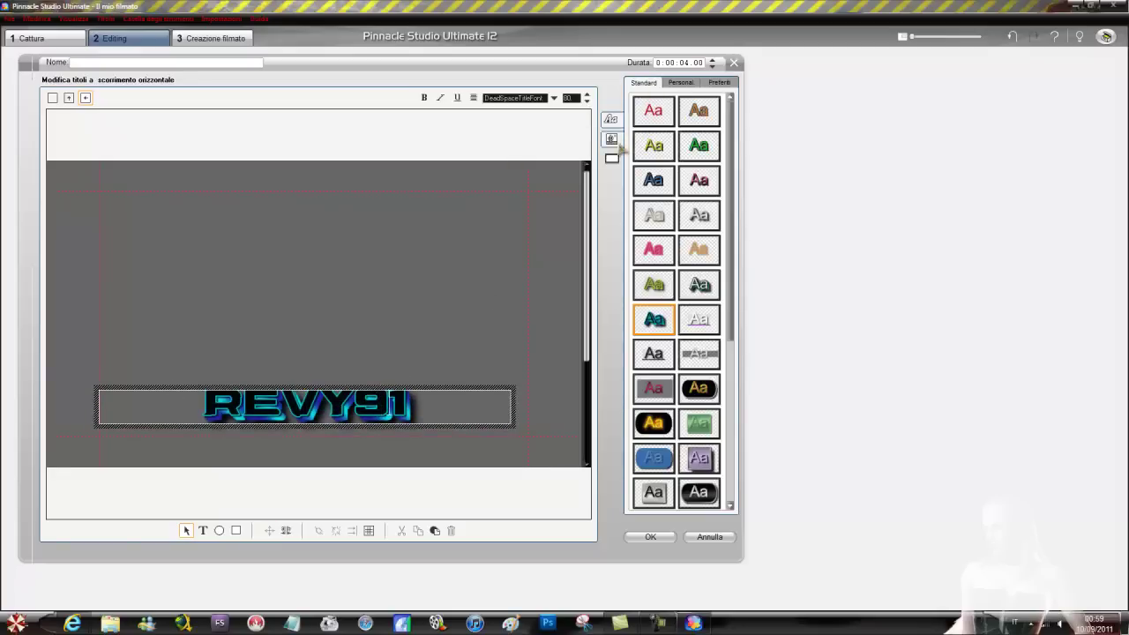
Load the Resident Evil Darkside Chronicles JPG from the Desktop as the title's background image
click(612, 139)
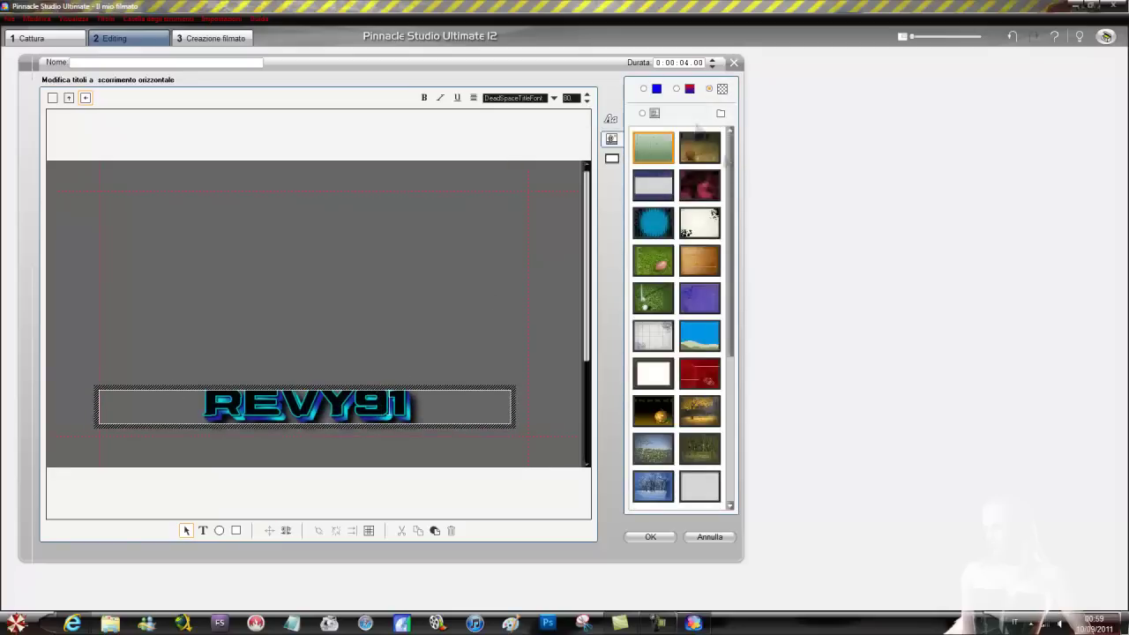
click(720, 114)
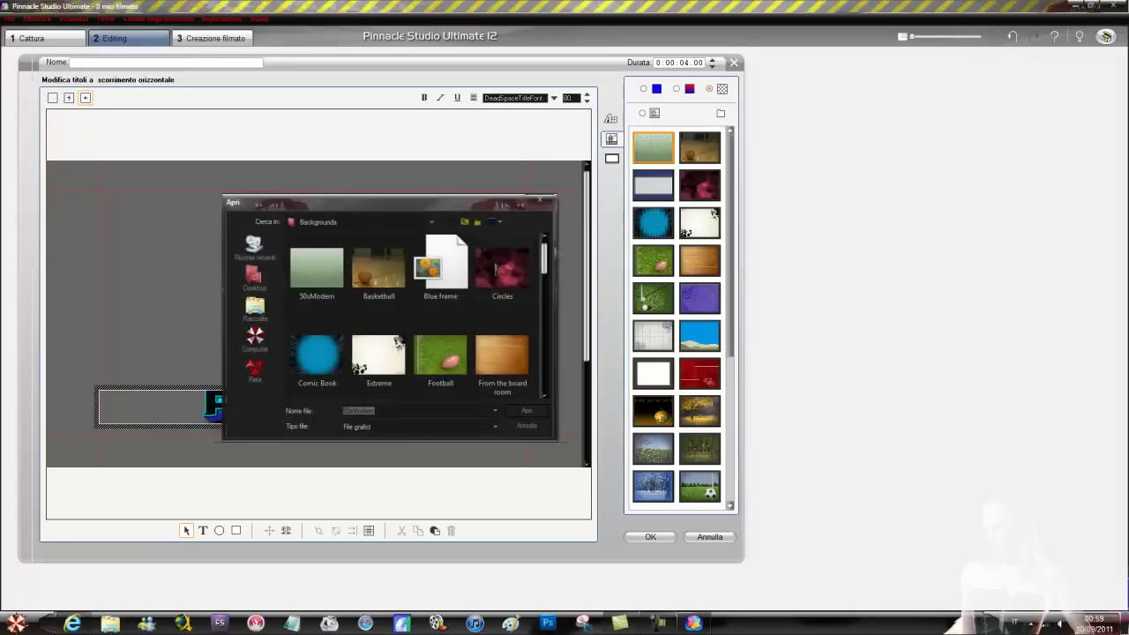
click(256, 279)
scroll(547, 304, down, 5)
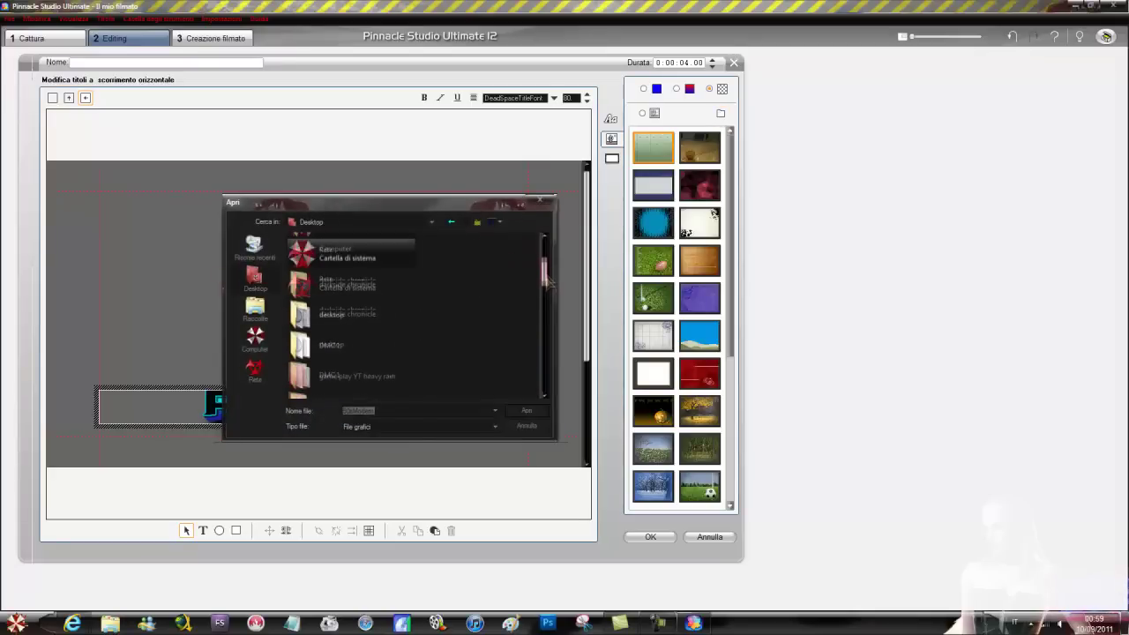
scroll(547, 313, down, 10)
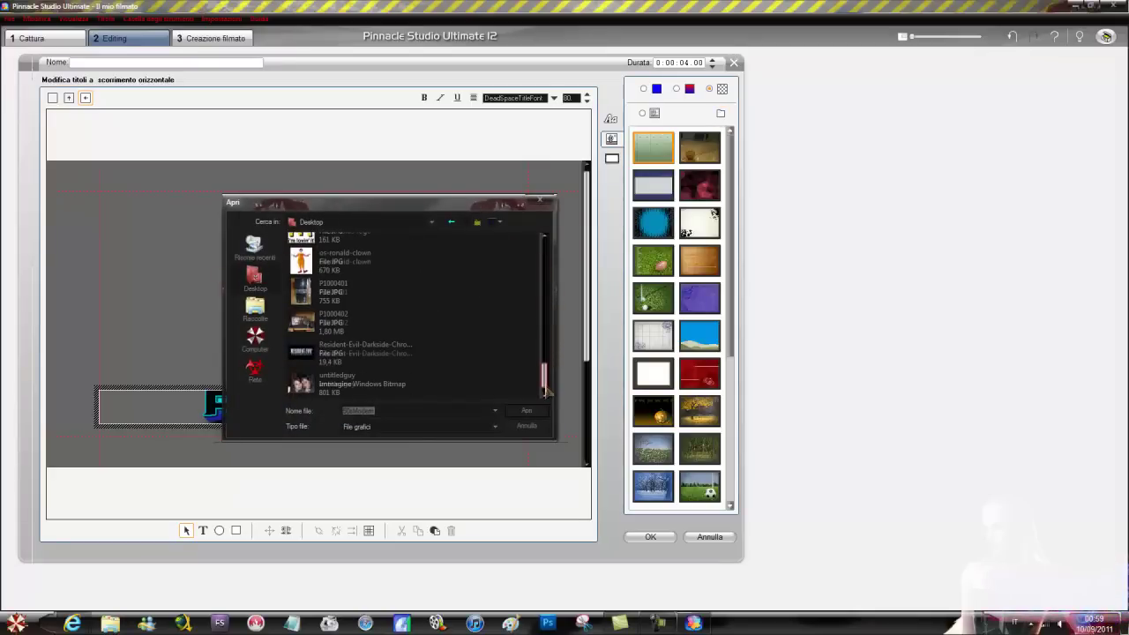
double_click(336, 356)
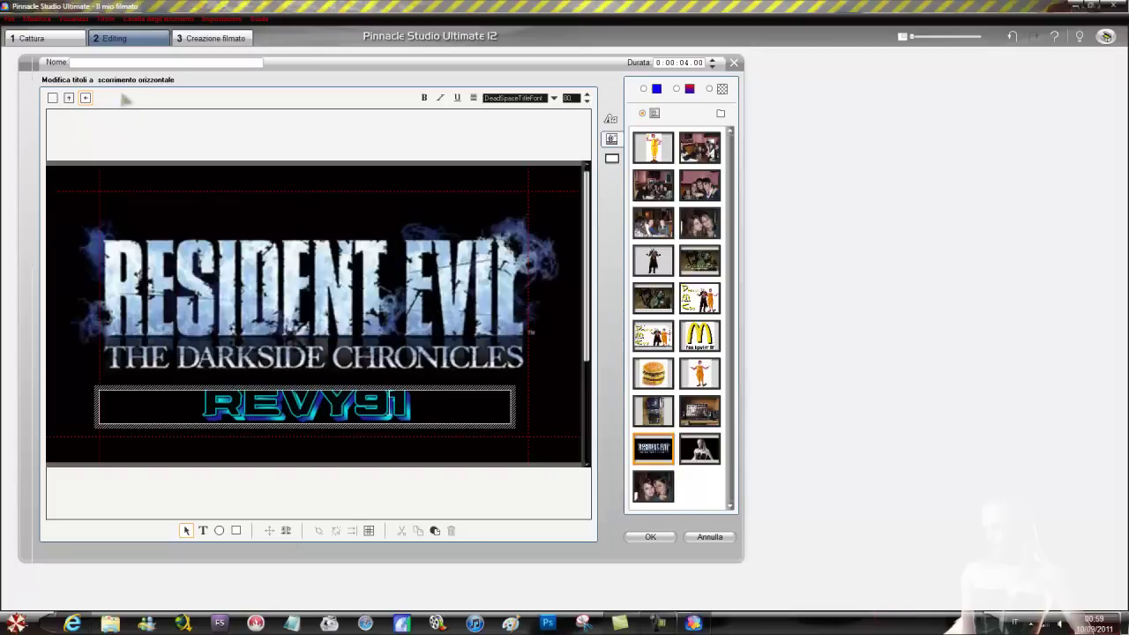
Reapply horizontal scrolling to the title and narrow the REVY91 text box slightly beneath the logo
click(86, 98)
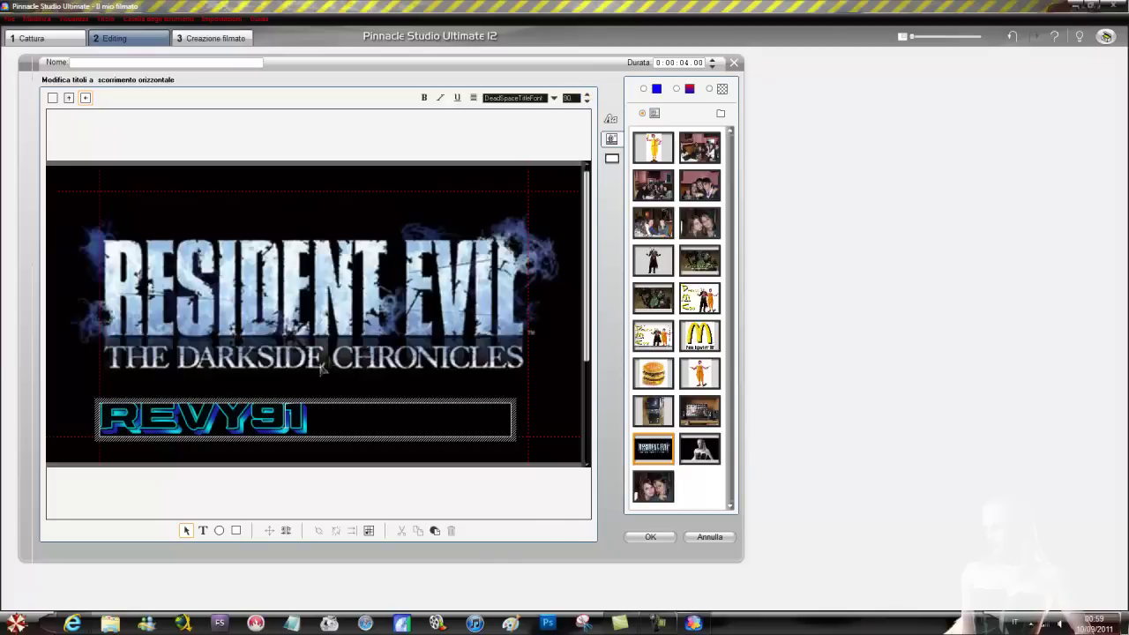
click(353, 401)
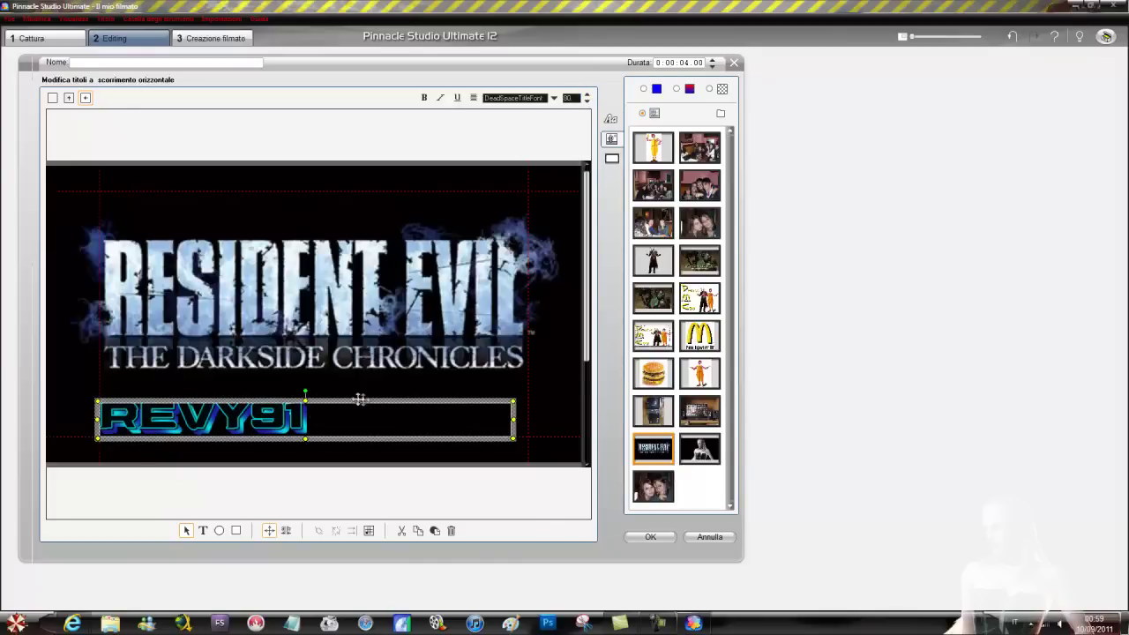
drag(517, 393, 574, 342)
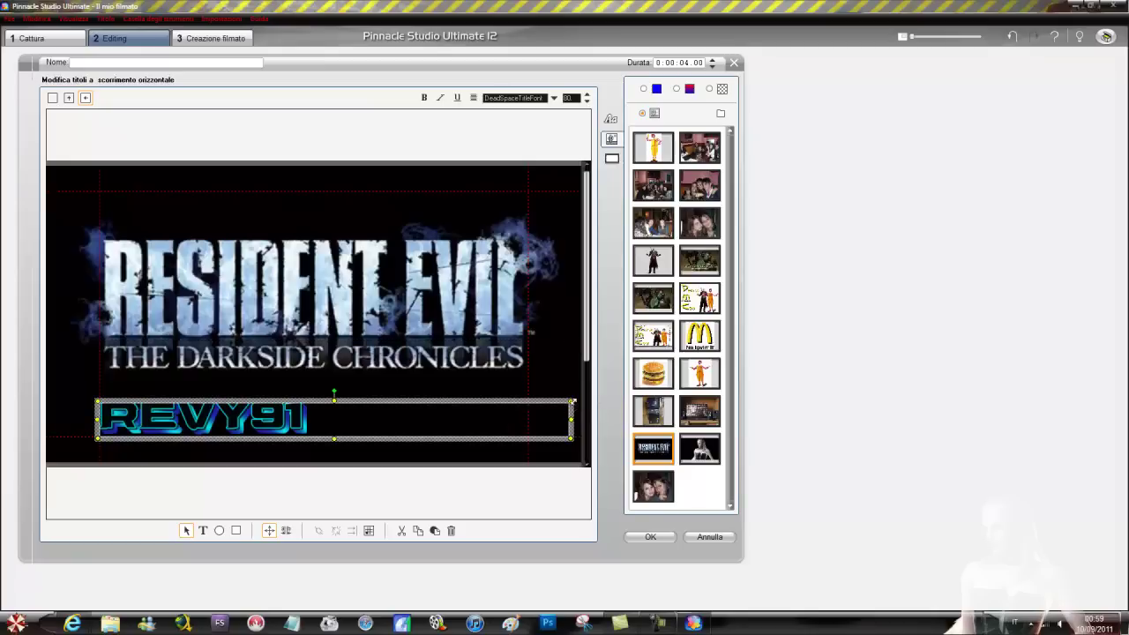
drag(516, 397, 487, 397)
Enlarge the REVY91 text to font size 162 and stretch its text box upward over the logo
drag(314, 427, 89, 421)
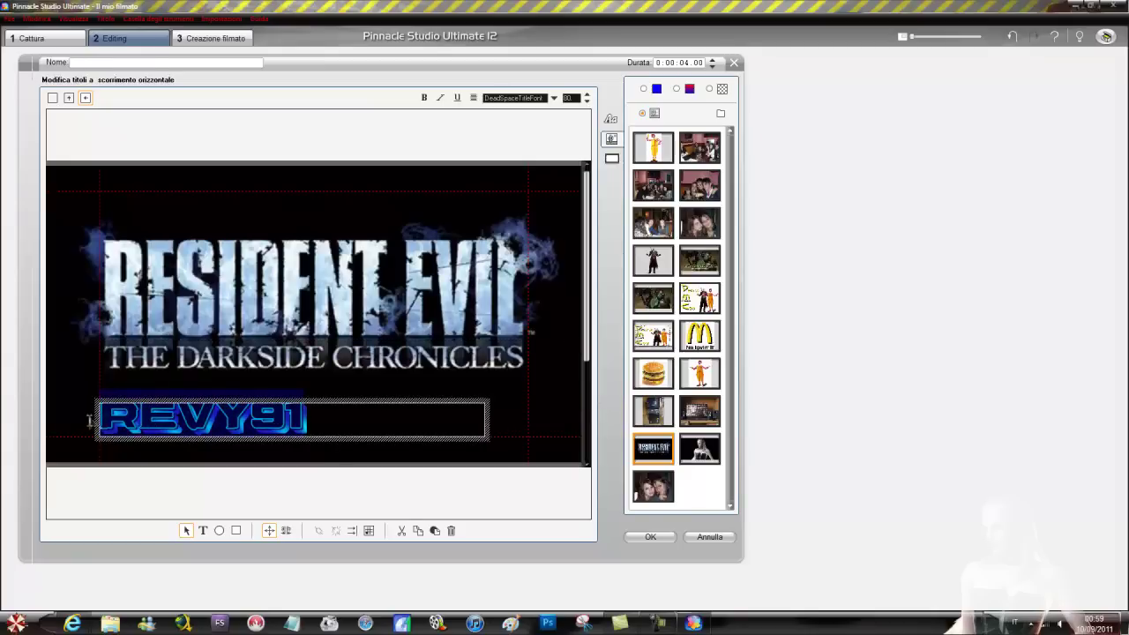
click(587, 94)
click(587, 95)
click(587, 95)
click(587, 94)
click(587, 94)
click(587, 95)
click(587, 94)
click(587, 94)
click(586, 94)
click(587, 94)
click(587, 95)
click(586, 94)
click(587, 94)
click(586, 94)
click(587, 95)
drag(287, 374, 291, 262)
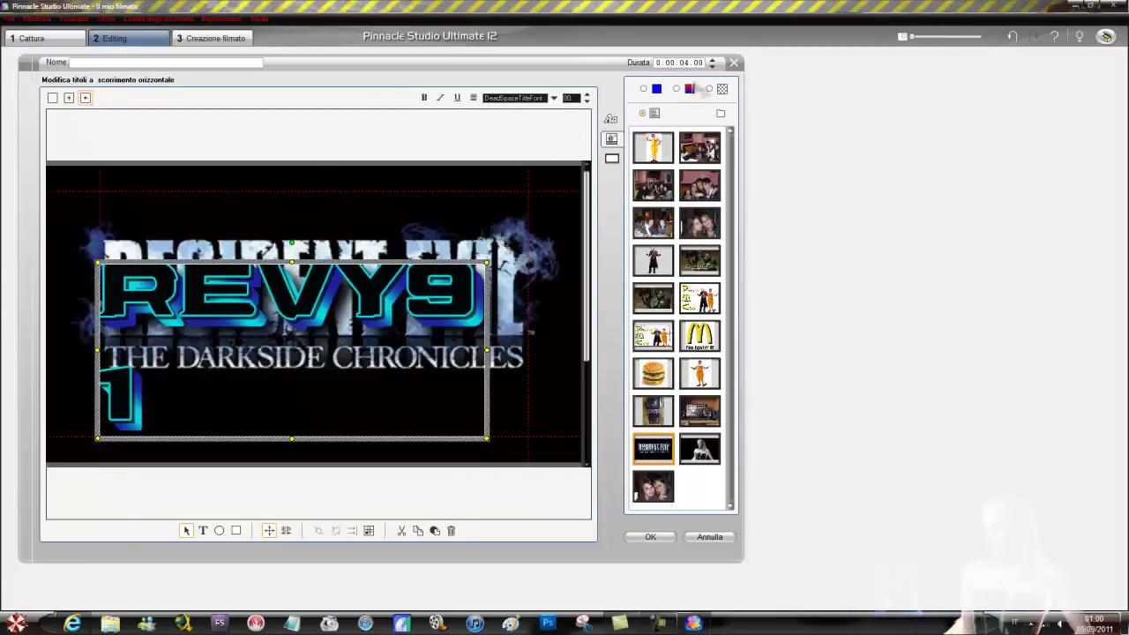
Reduce the REVY91 text to font size 140 so it fits on one line, and accept the title
click(426, 322)
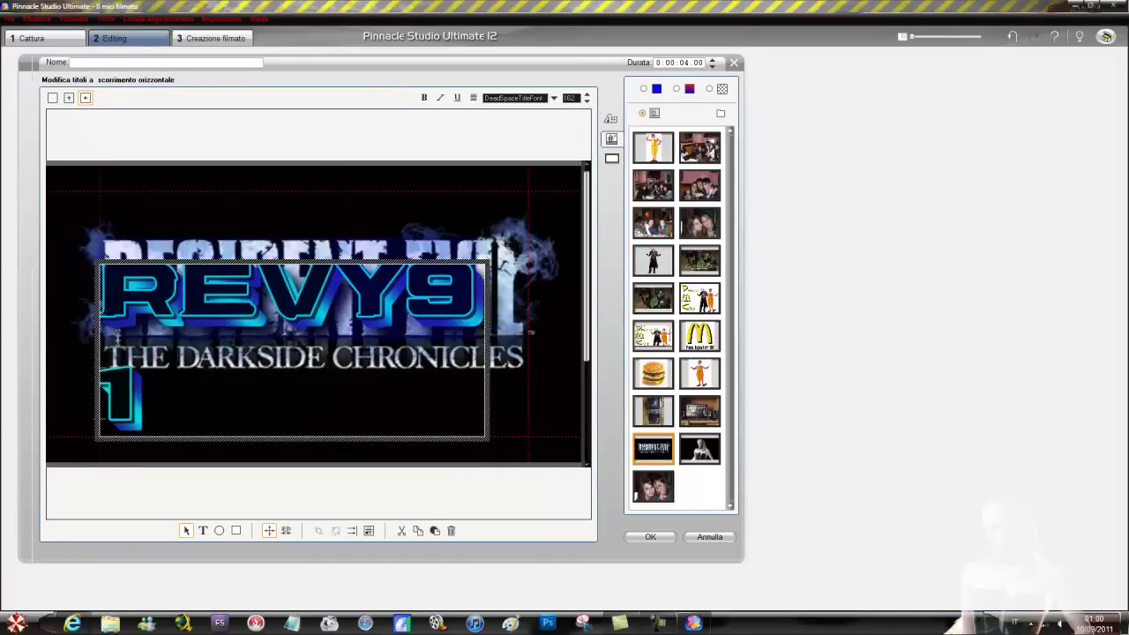
click(73, 291)
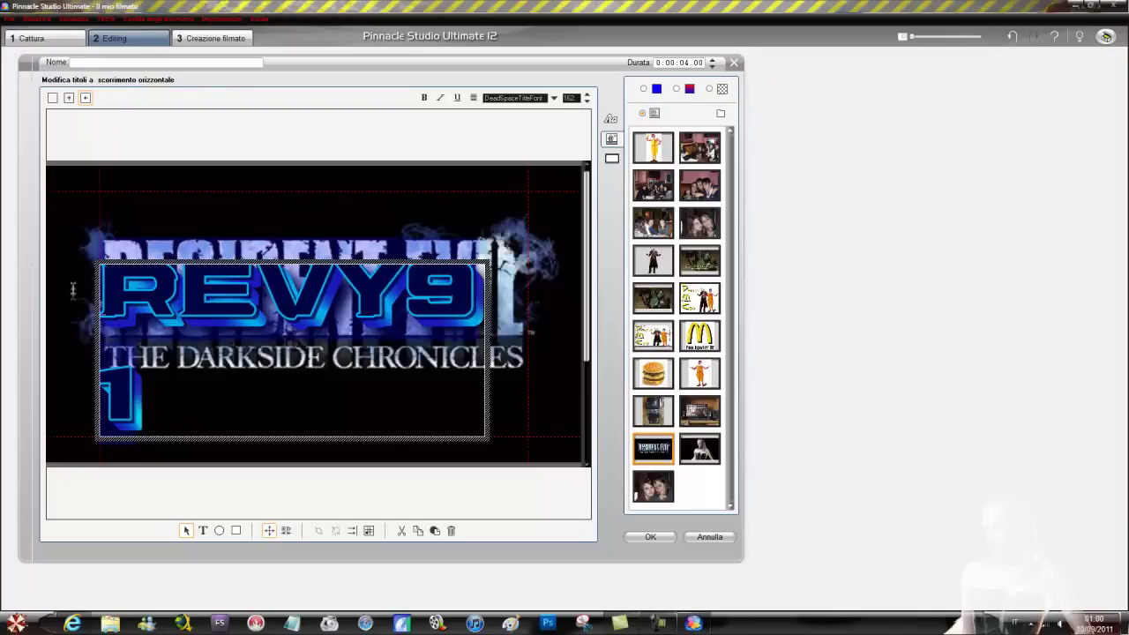
click(587, 101)
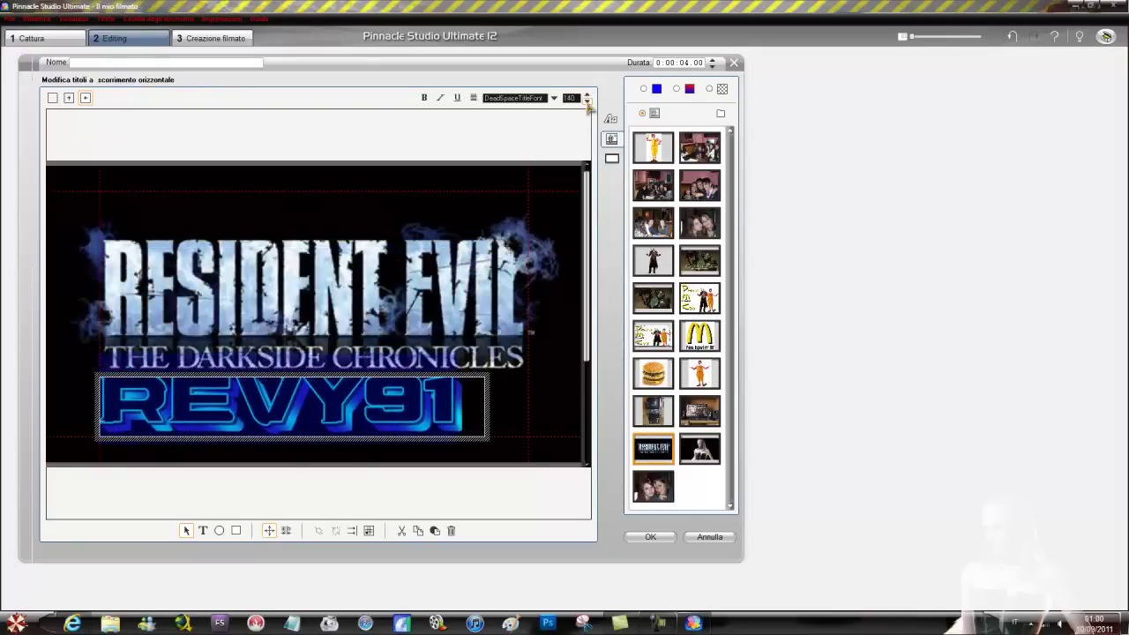
click(651, 538)
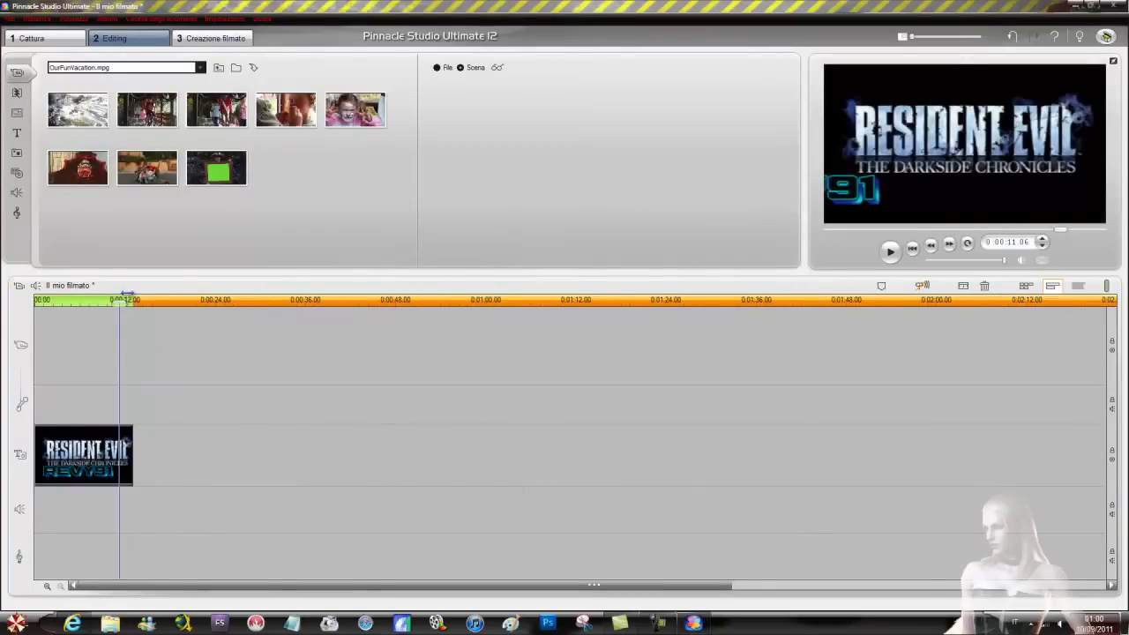
Play the title from the beginning and lengthen its clip on the title track to about 1:03
click(913, 247)
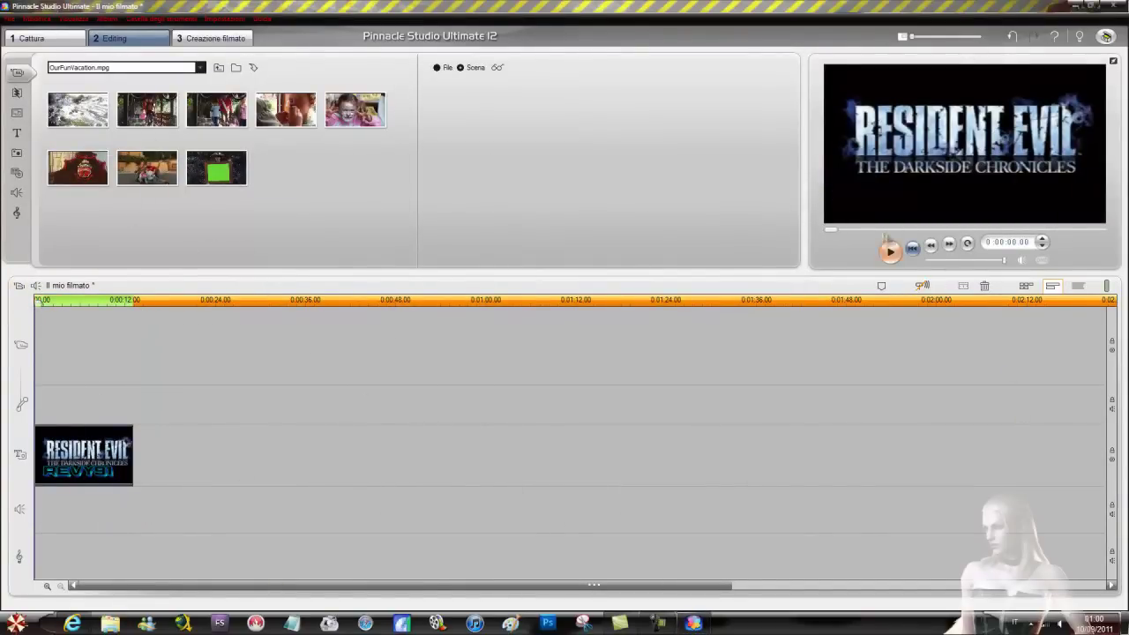
click(889, 251)
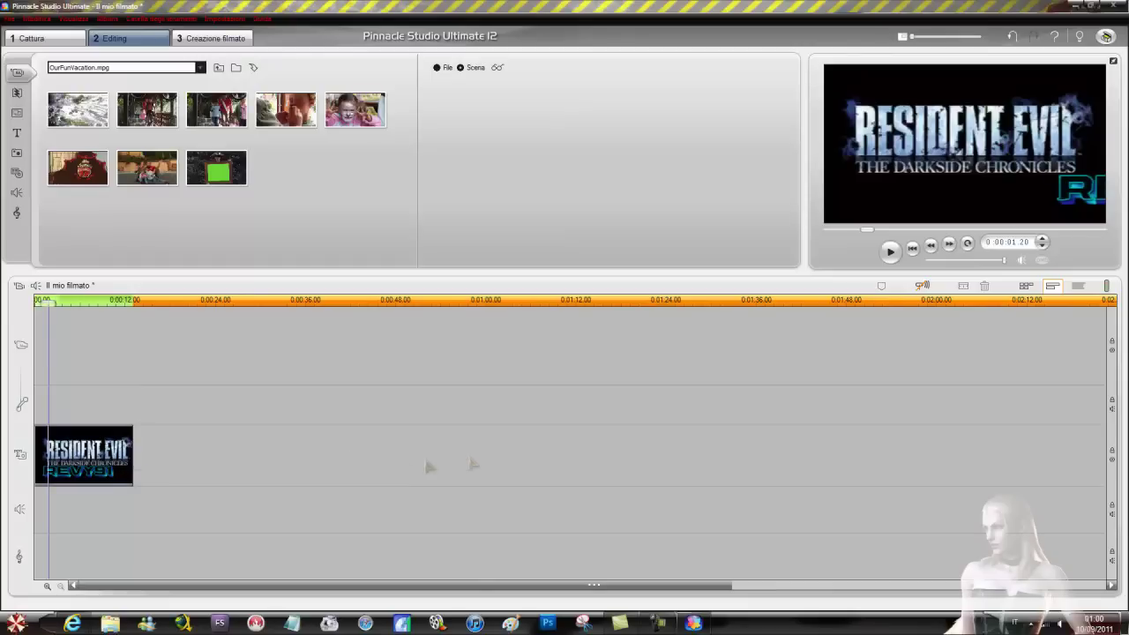
drag(130, 454, 515, 463)
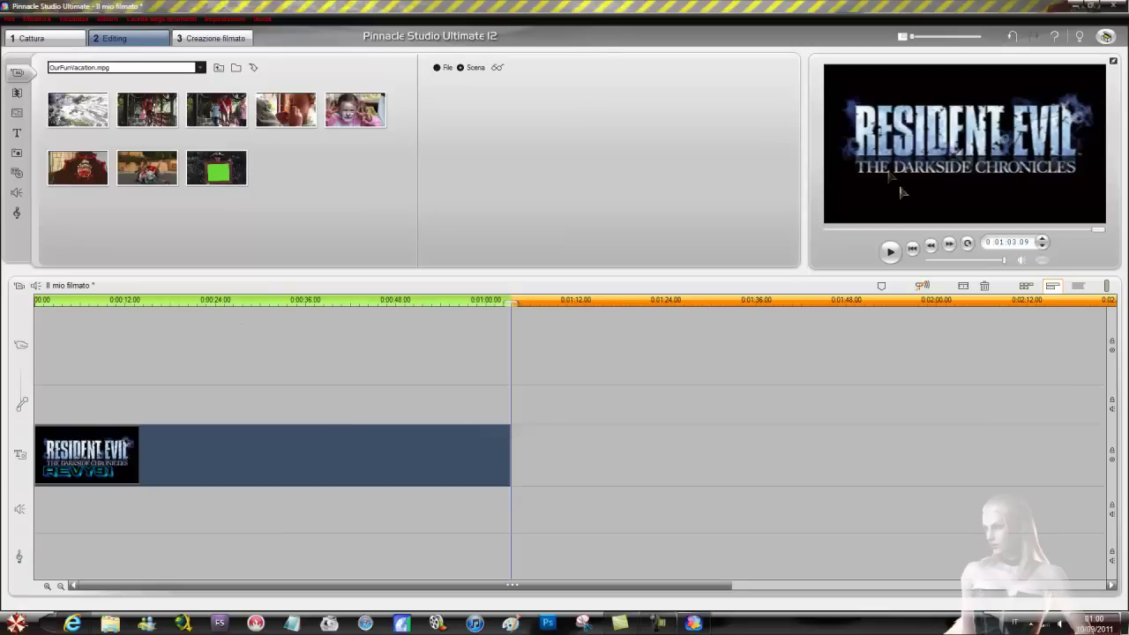
click(127, 412)
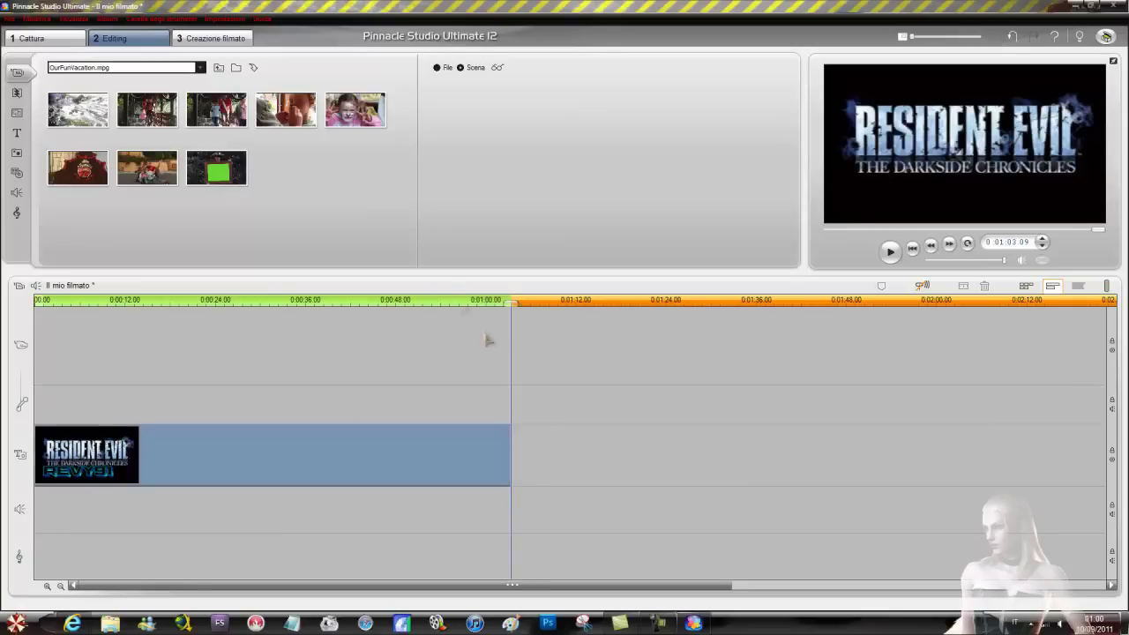
Start a new title after the first clip, using the armored soldier picture as background and placing a text box near its lower edge
double_click(537, 449)
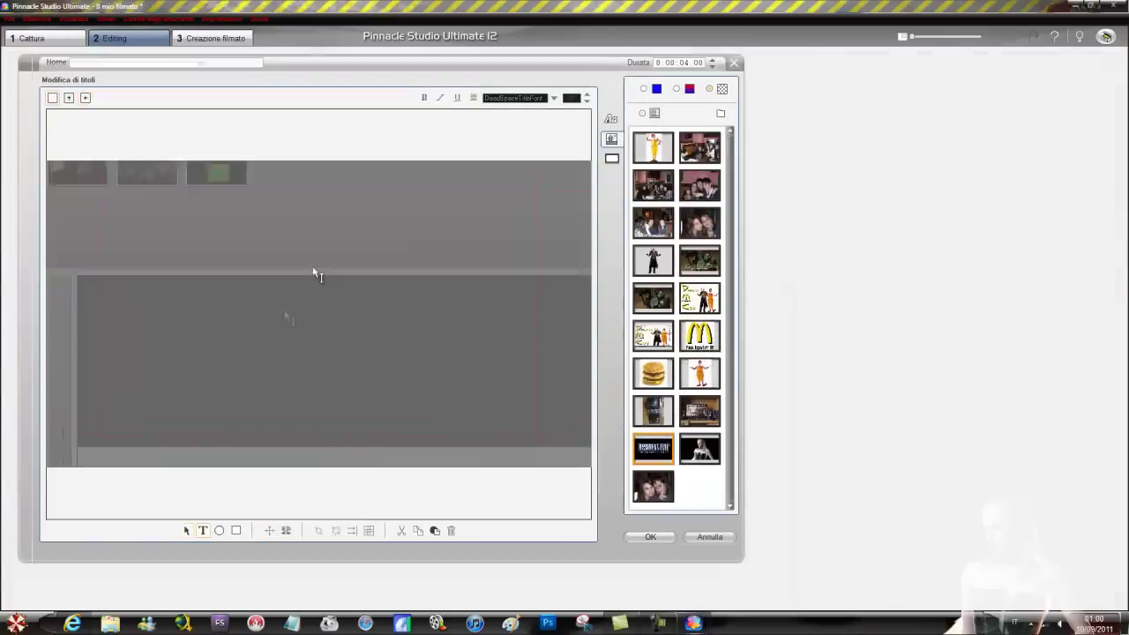
click(663, 300)
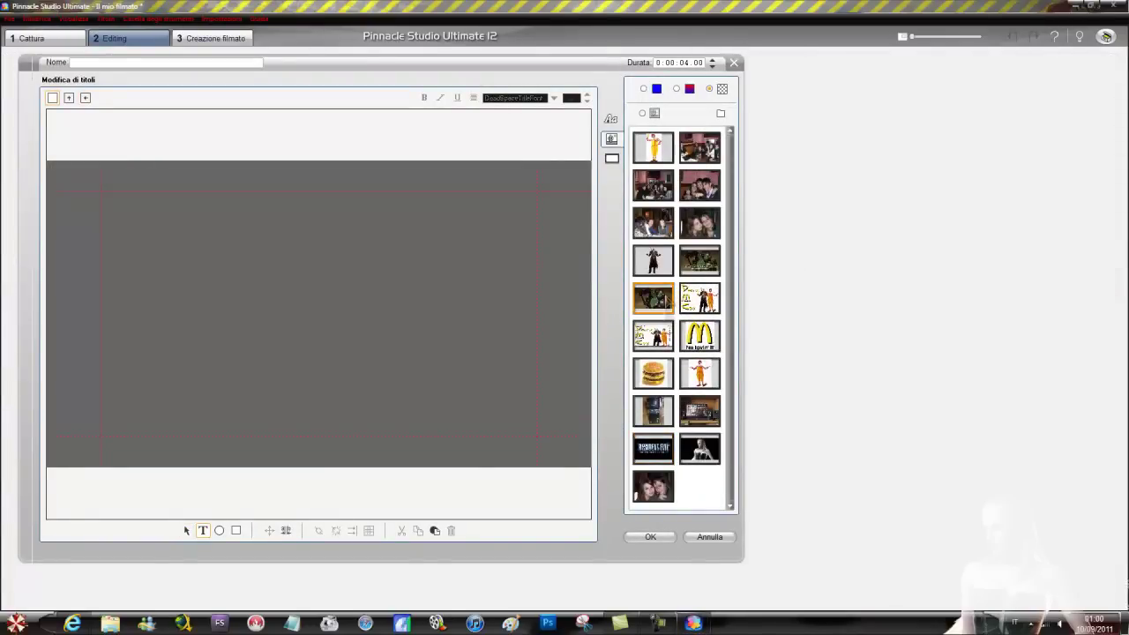
click(155, 402)
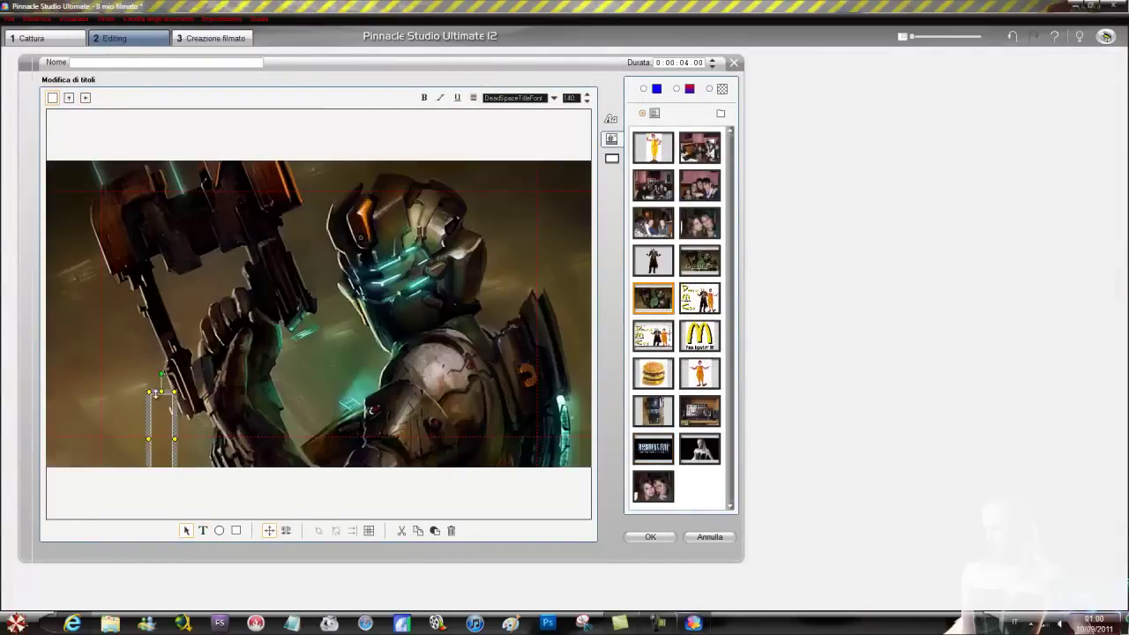
Apply the glowing yellow-on-black text style and enter REVY91 as the title text
click(610, 118)
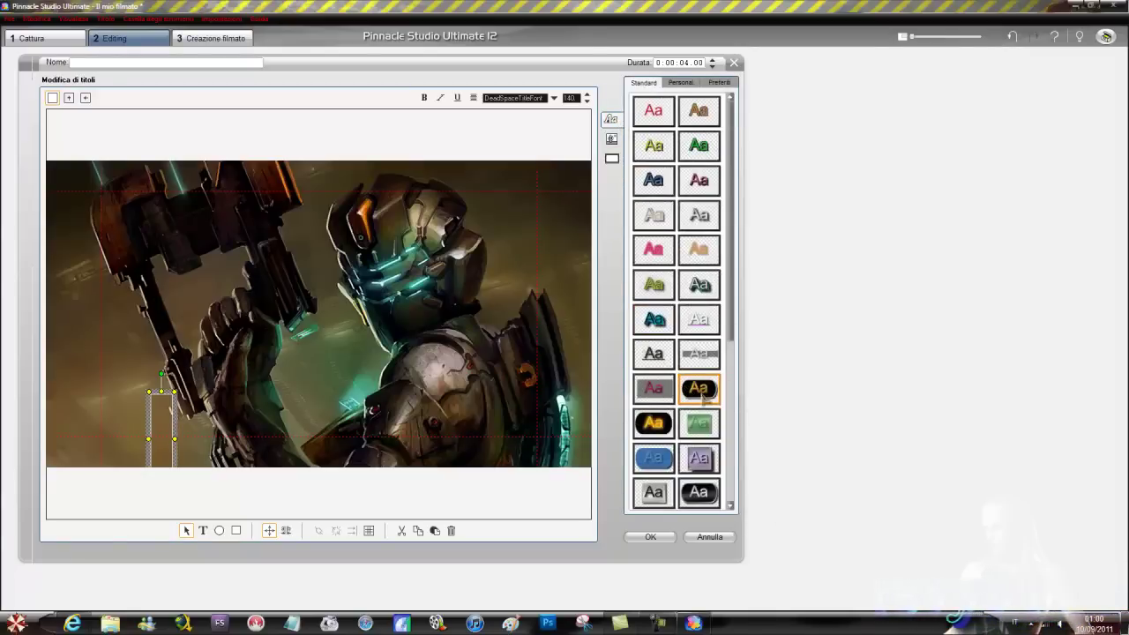
click(662, 436)
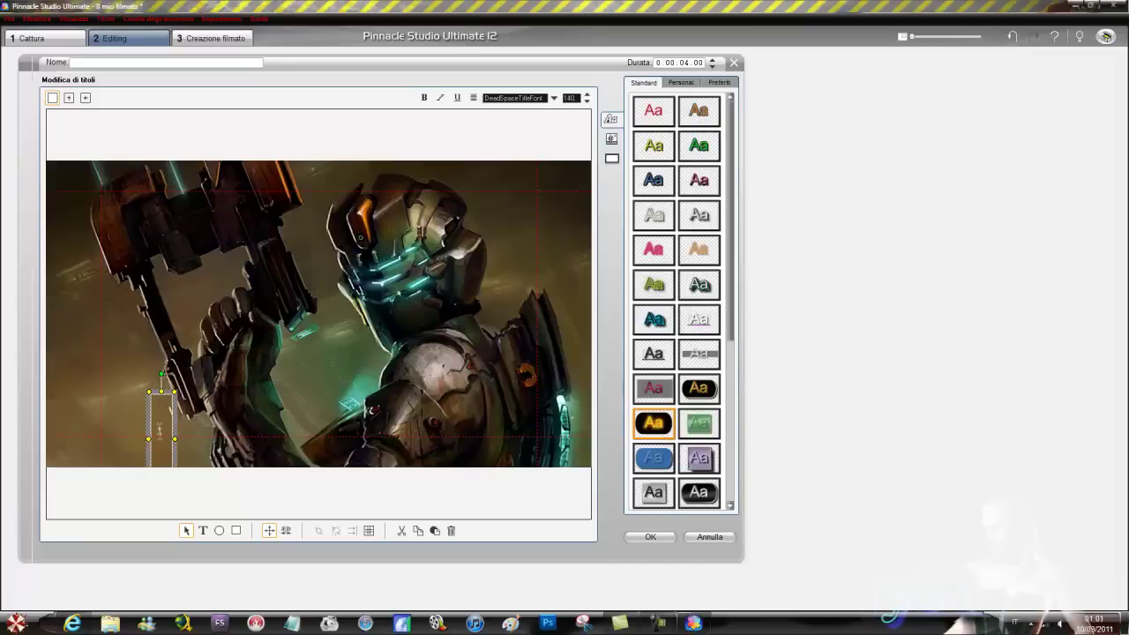
click(162, 424)
text(RE)
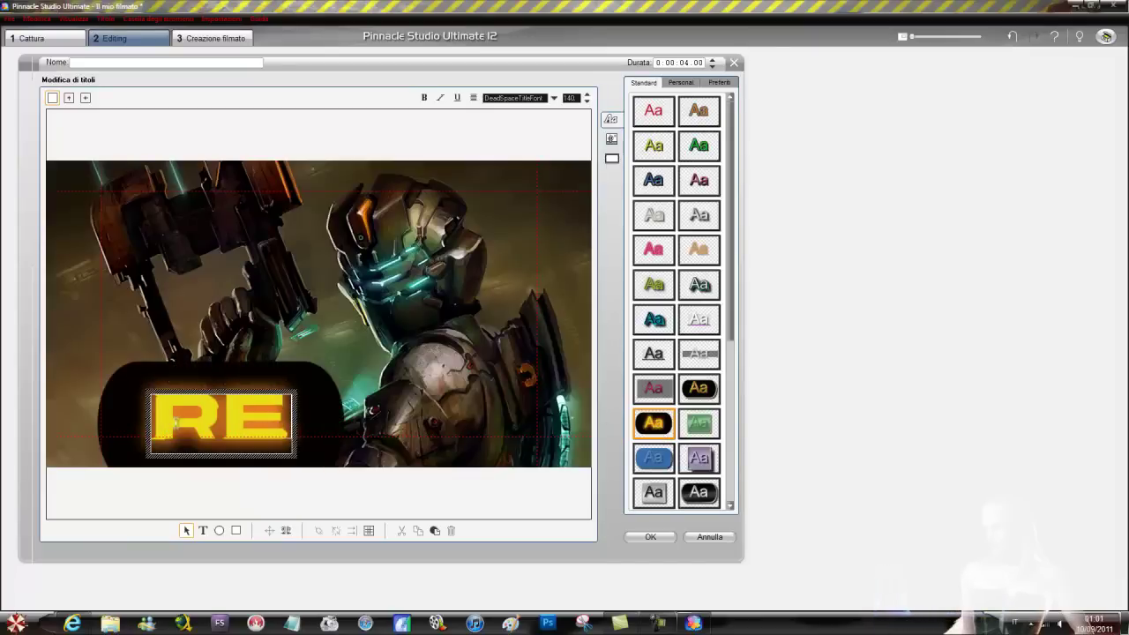
text(VY91)
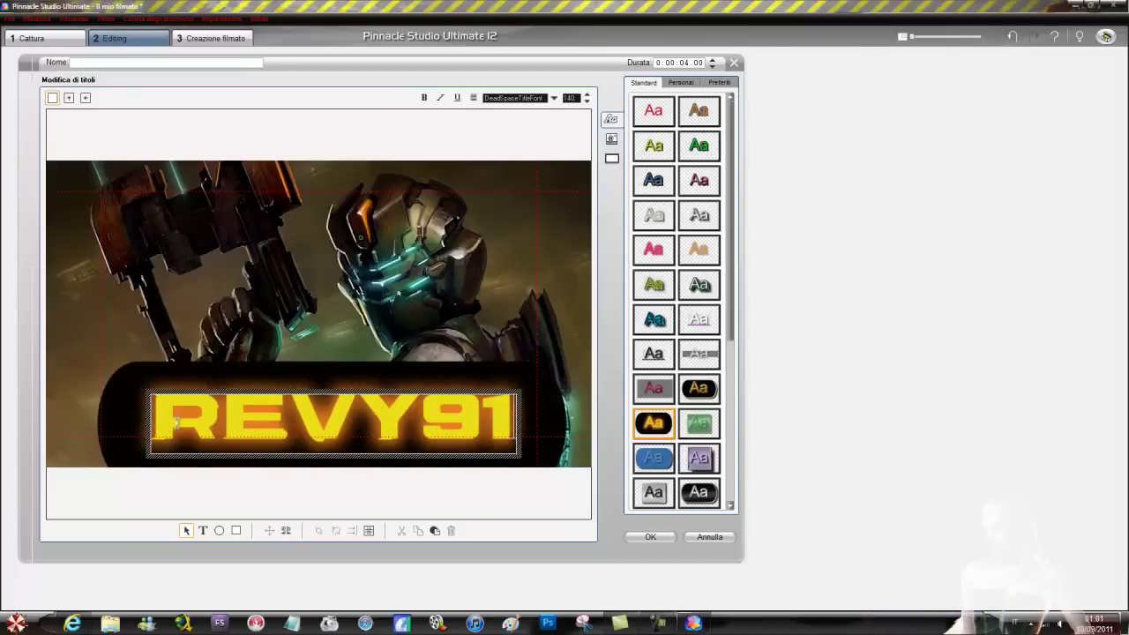
Make the soldier title scroll horizontally, accept it, and lengthen its clip to end at about 1:46
click(86, 98)
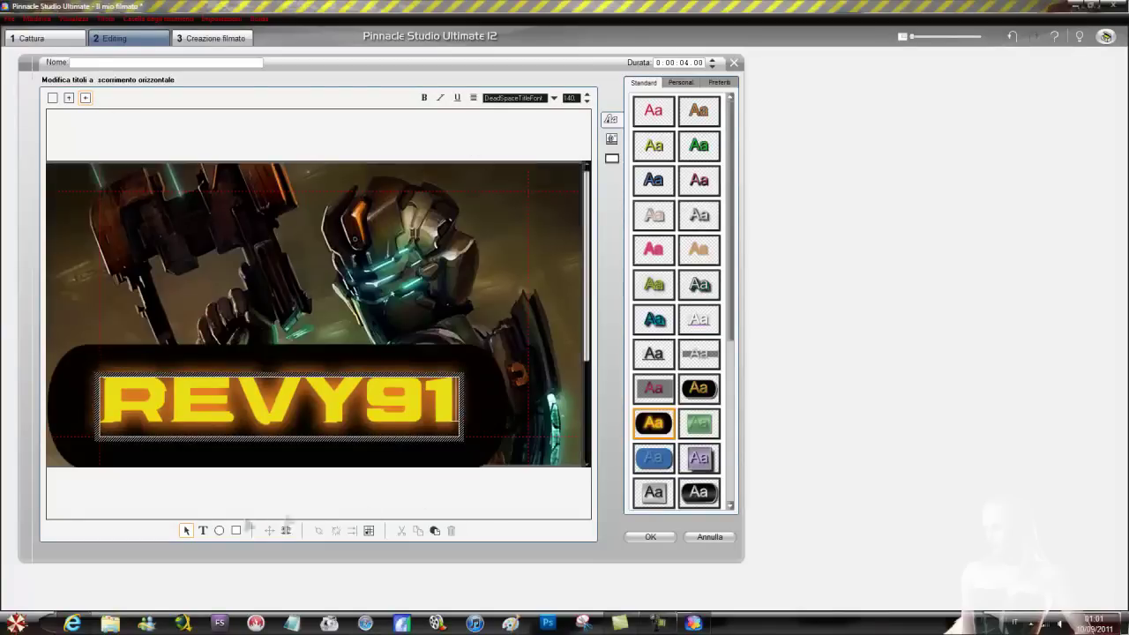
click(671, 538)
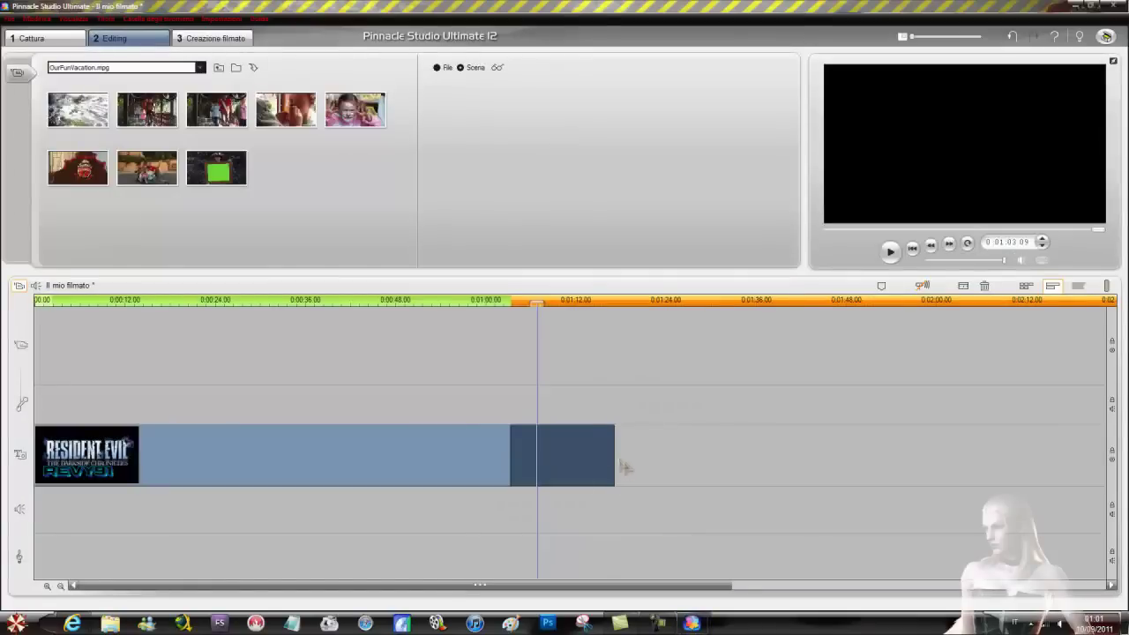
drag(613, 457, 835, 455)
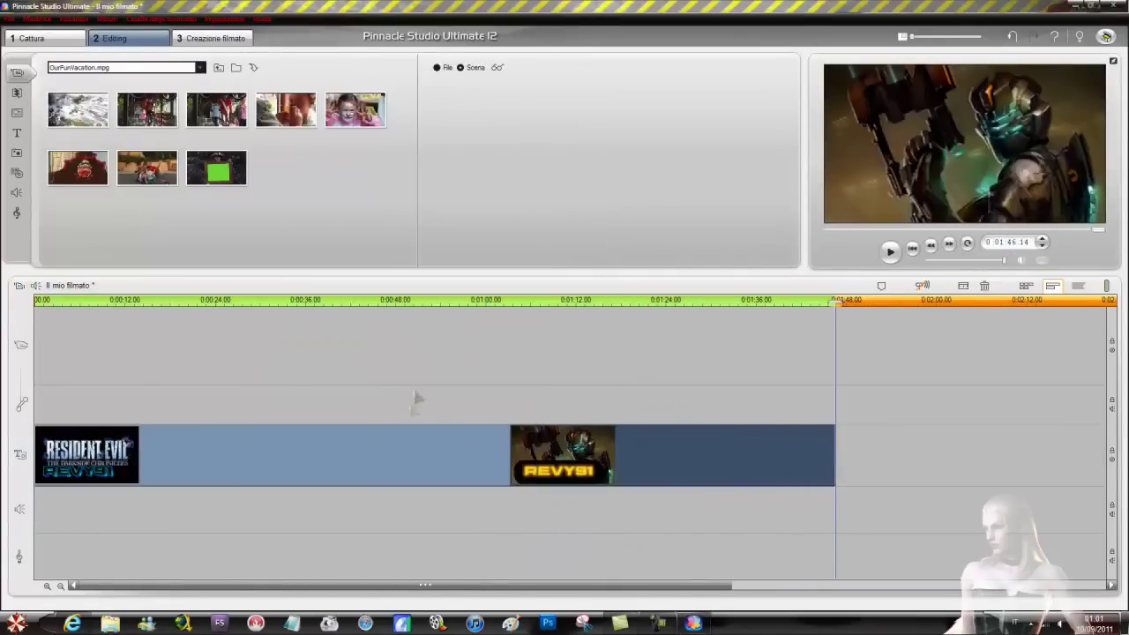
Play back parts of both scrolling REVY91 titles to check their motion
mouse_move(834, 302)
mouse_down()
mouse_move(383, 353)
mouse_move(496, 341)
mouse_up()
drag(471, 303, 435, 303)
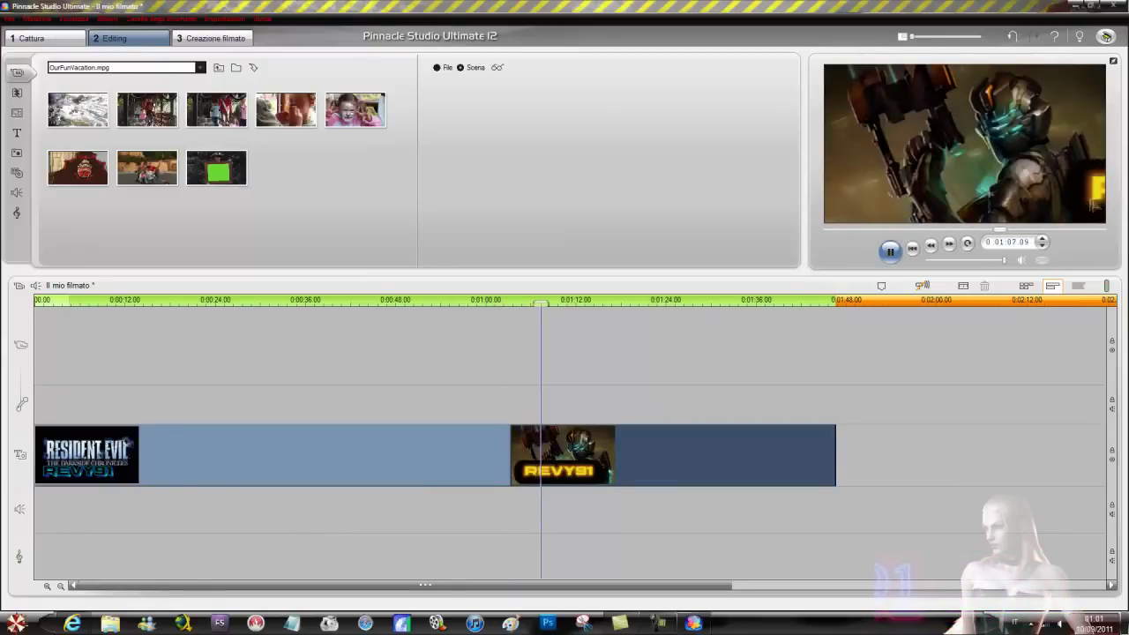
click(576, 302)
drag(576, 302, 323, 359)
key(space)
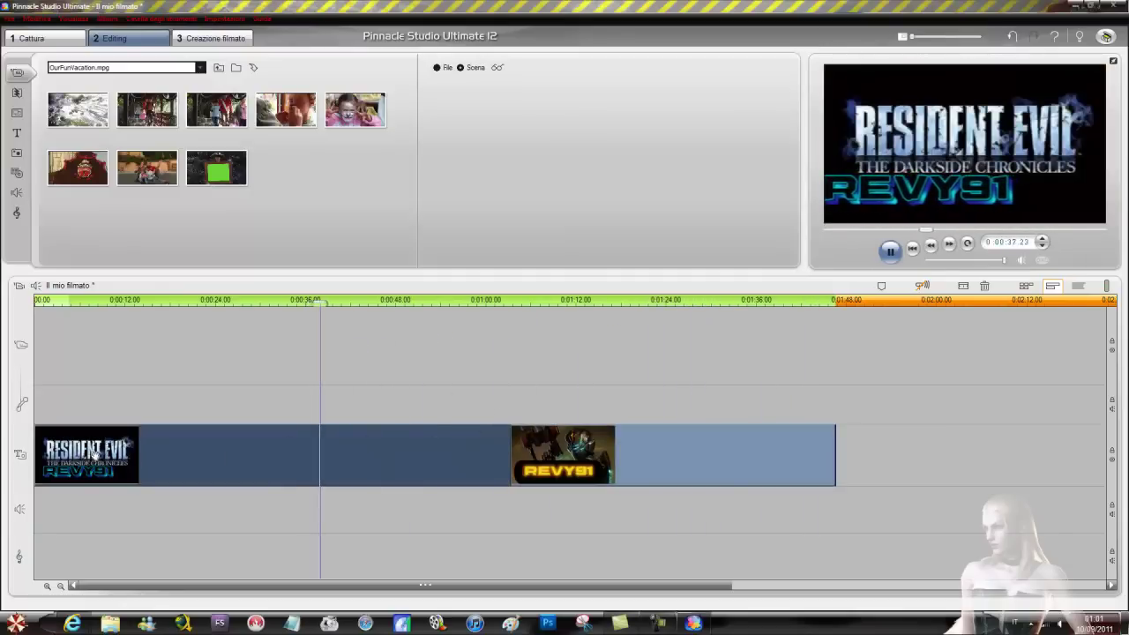
click(623, 453)
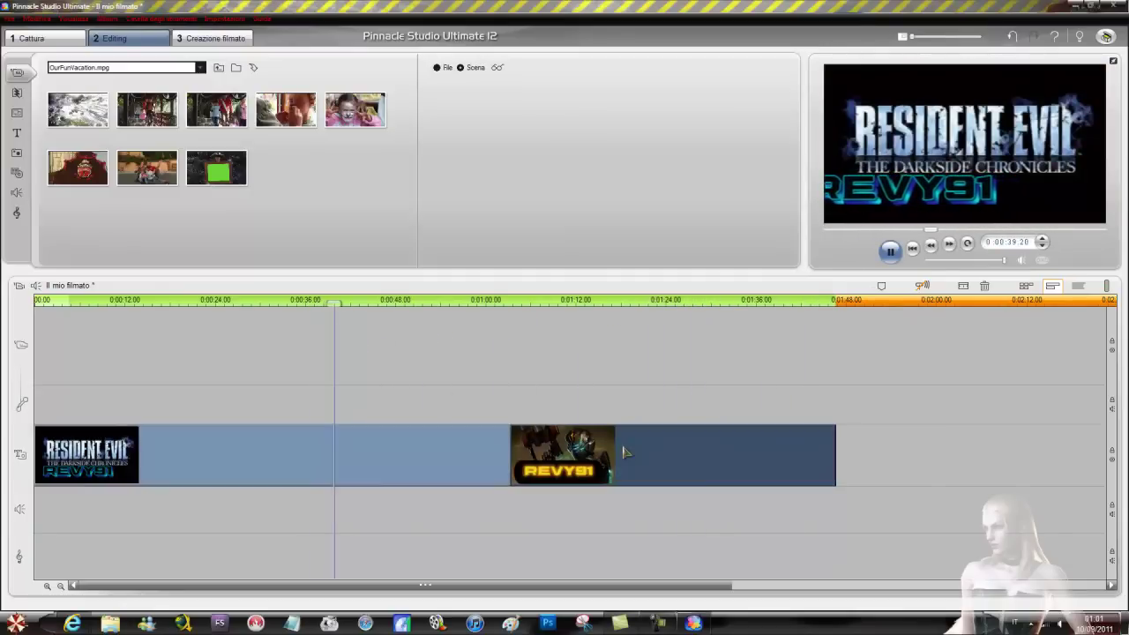
Cut the soldier title clip out of the title track
right_click(624, 448)
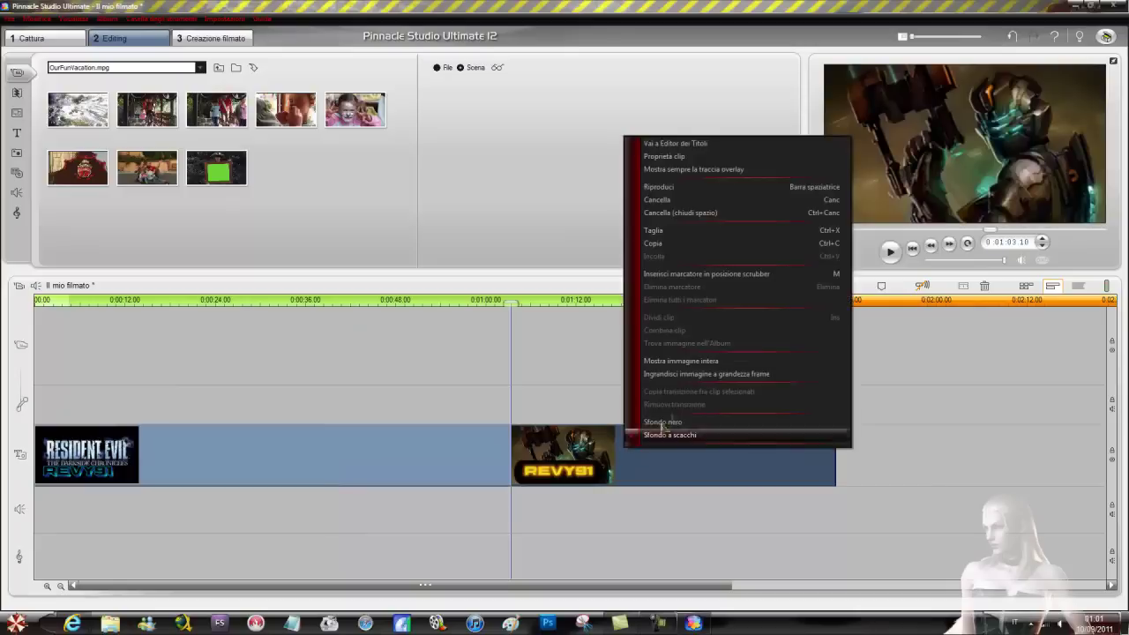
click(653, 230)
click(508, 466)
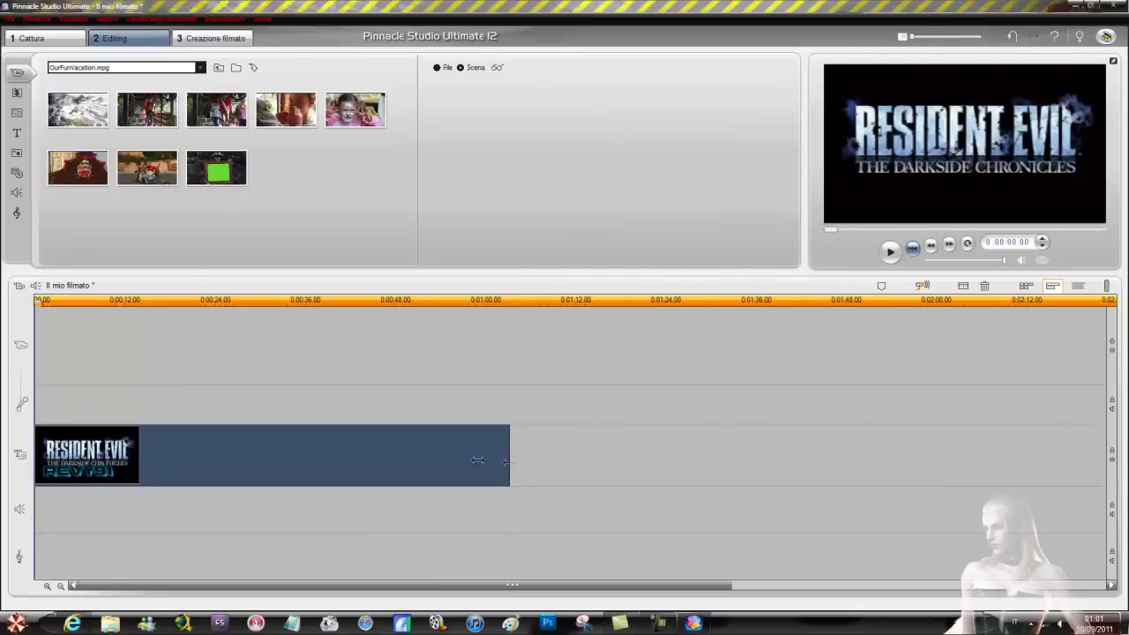
Shorten the Resident Evil title clip to end at about 0:28 and preview its scrolling from around 0:18
double_click(260, 457)
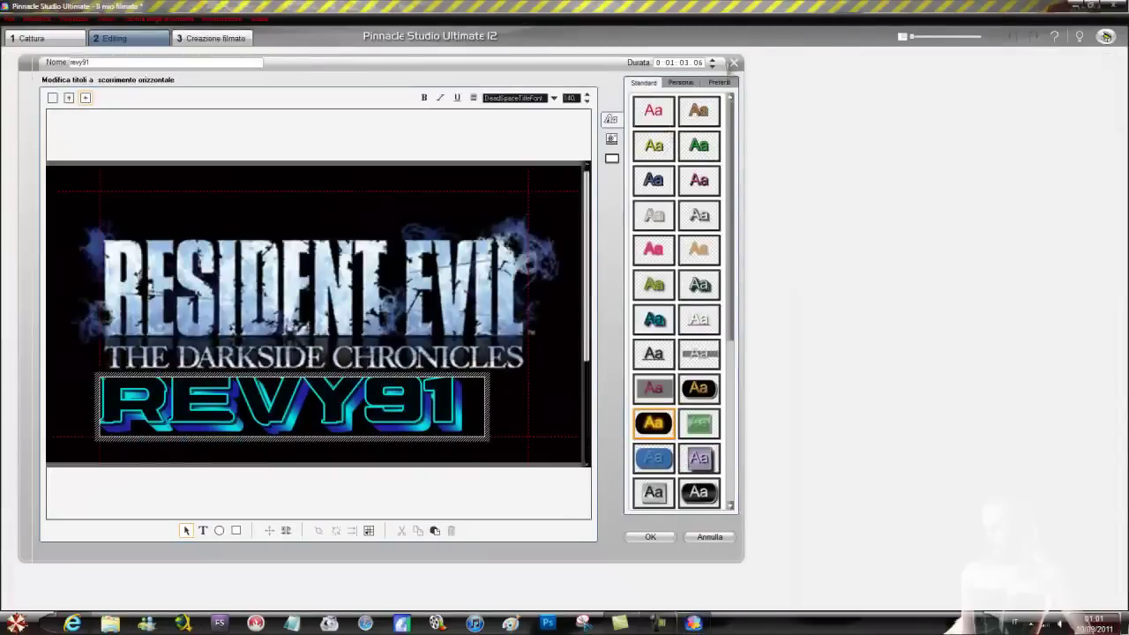
click(733, 63)
drag(507, 444, 245, 448)
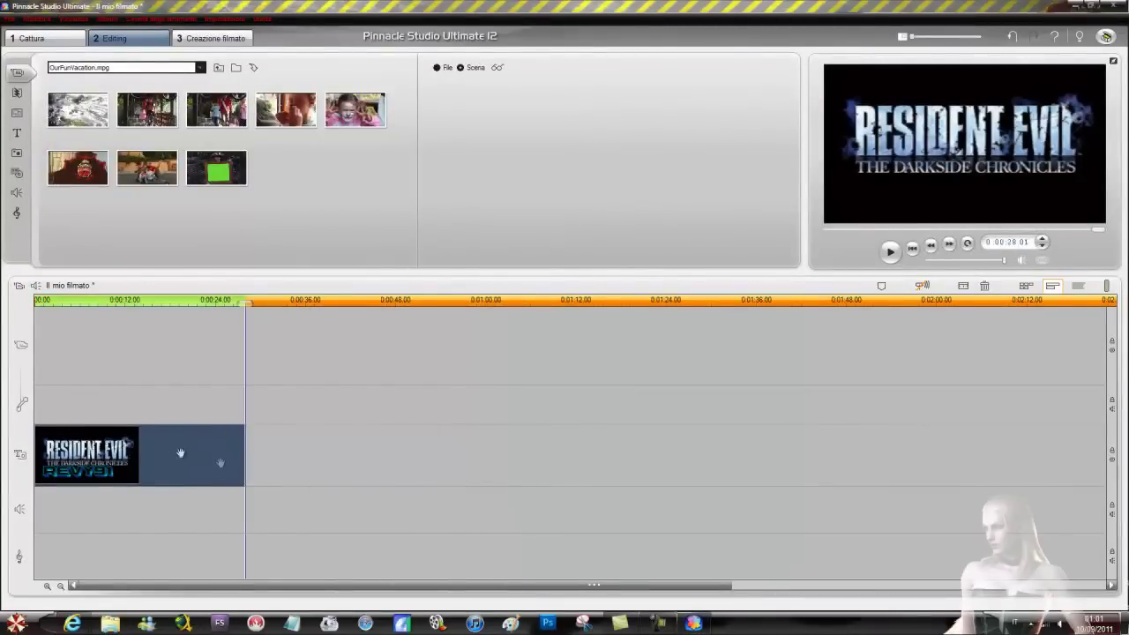
click(171, 301)
key(space)
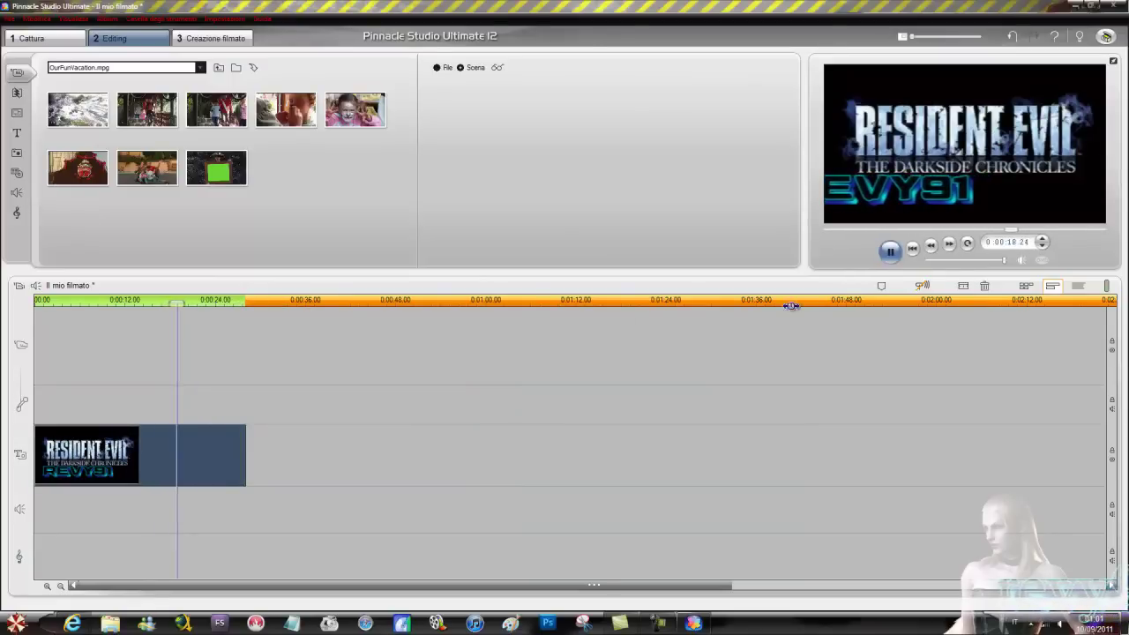
click(890, 251)
Copy the Resident Evil title clip and paste it twice, end to end, on the title track
right_click(196, 456)
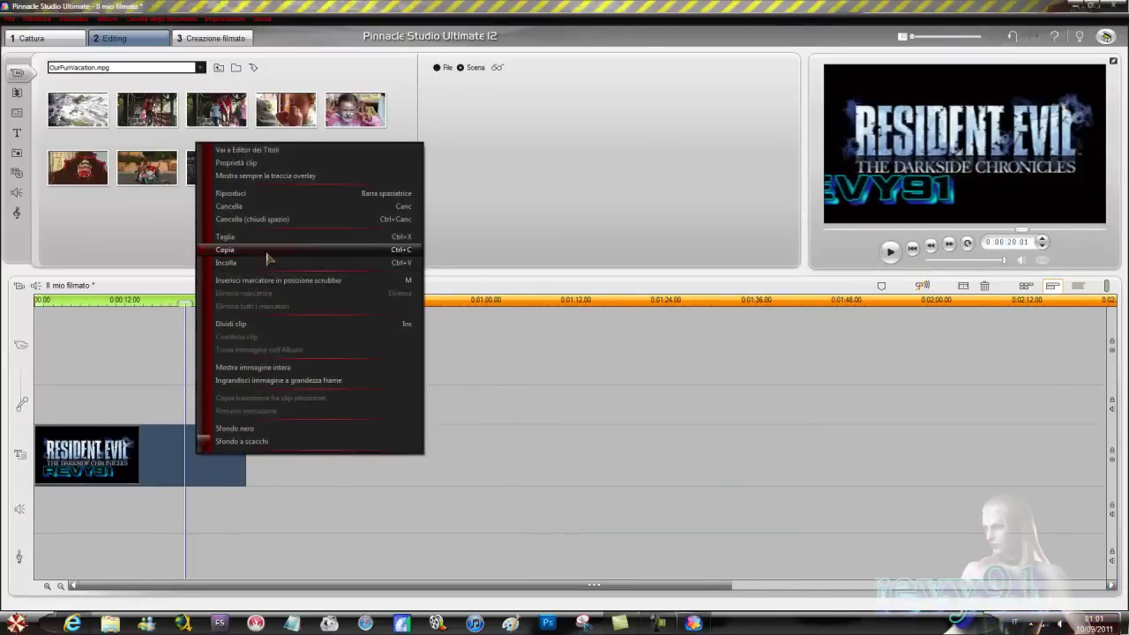
click(264, 252)
right_click(260, 461)
click(291, 265)
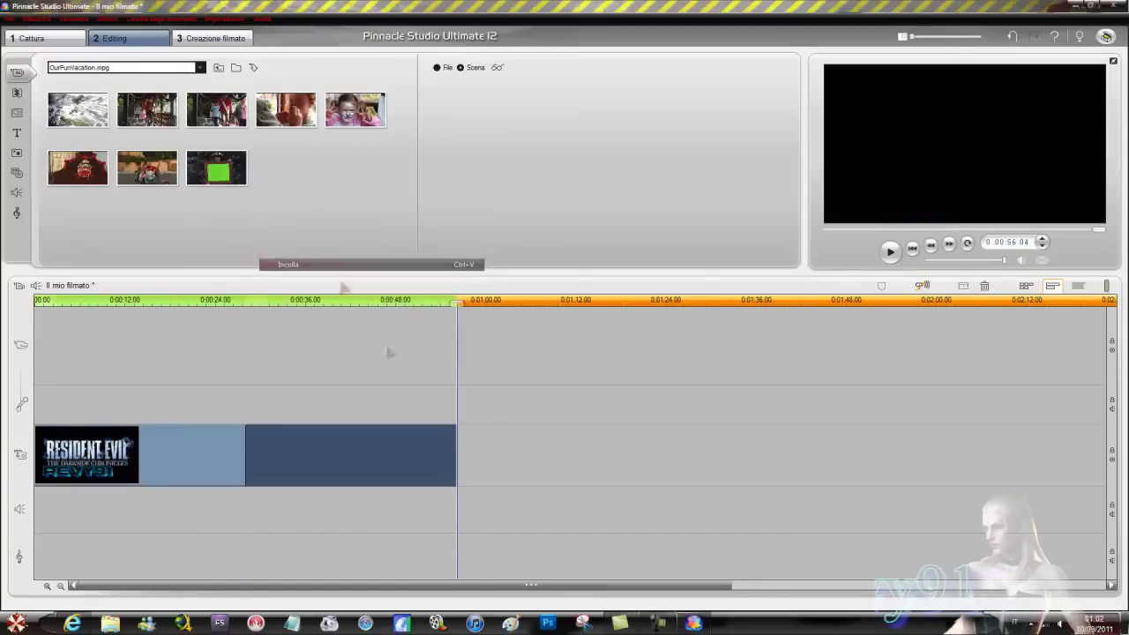
right_click(509, 458)
click(586, 261)
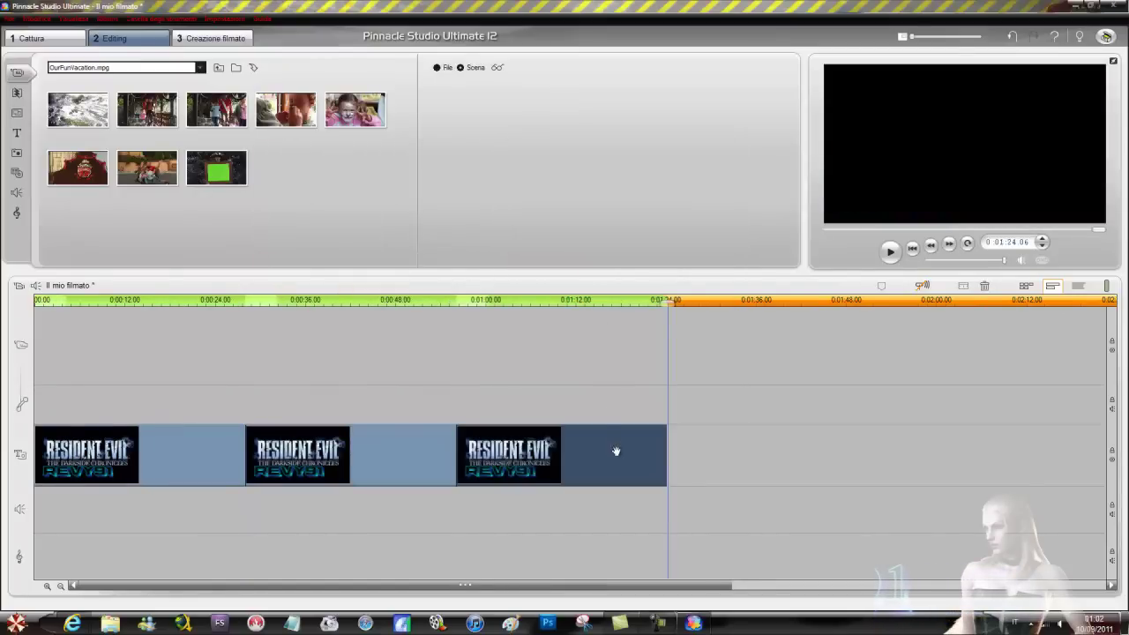
Play the timeline from just before the third title clip to check how the titles follow each other
click(479, 378)
drag(667, 305, 449, 315)
key(space)
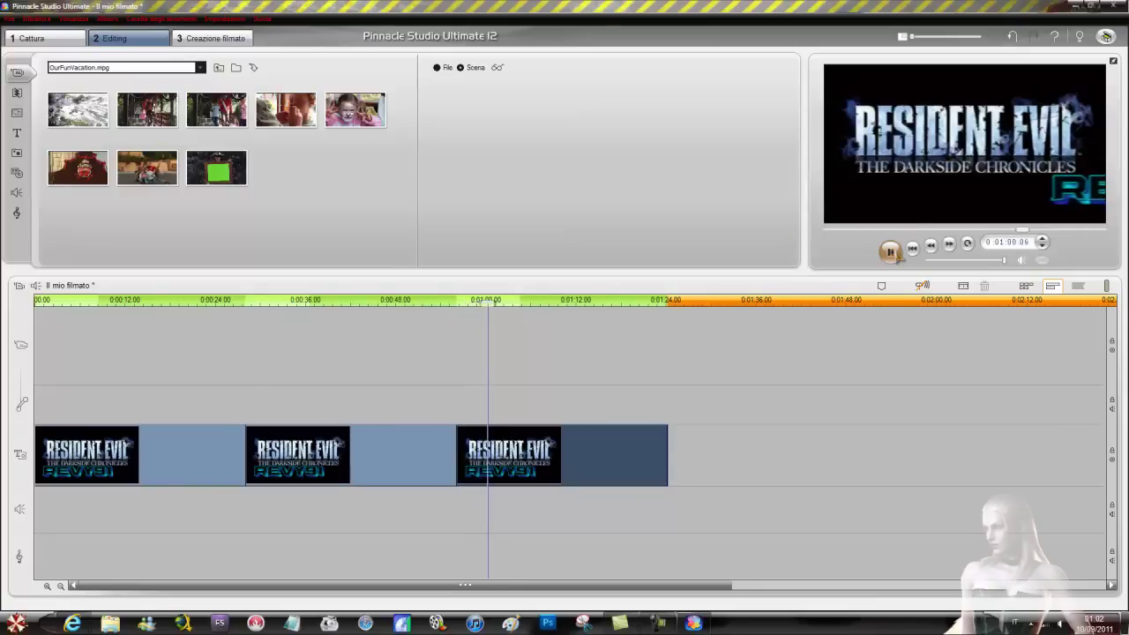
click(890, 251)
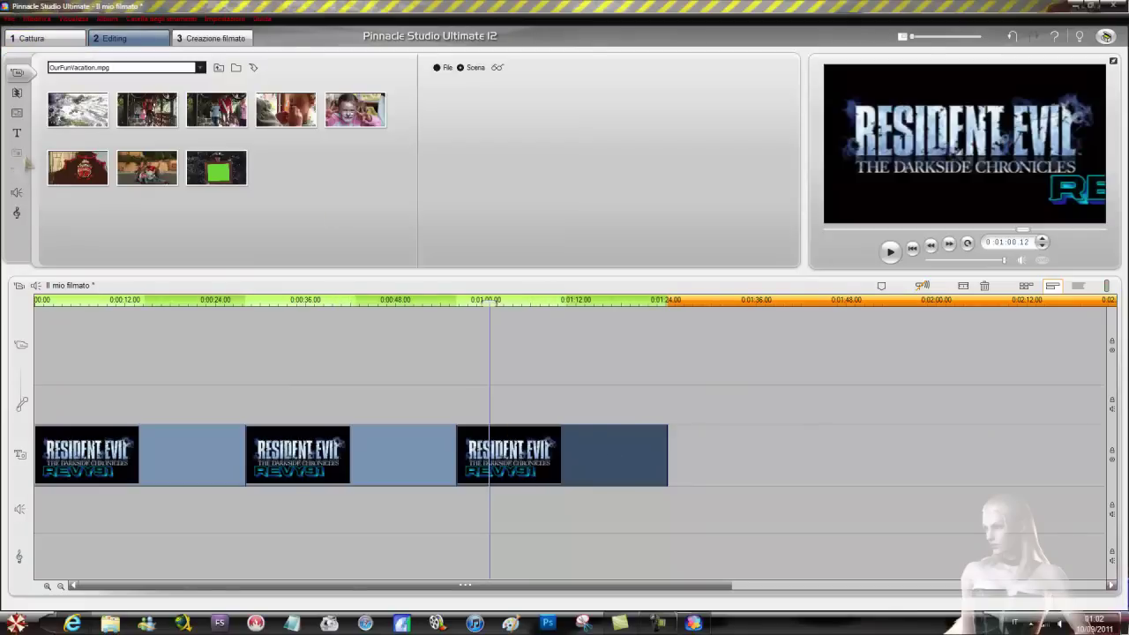
Switch to movie creation and set the output file type to Windows Media
click(197, 41)
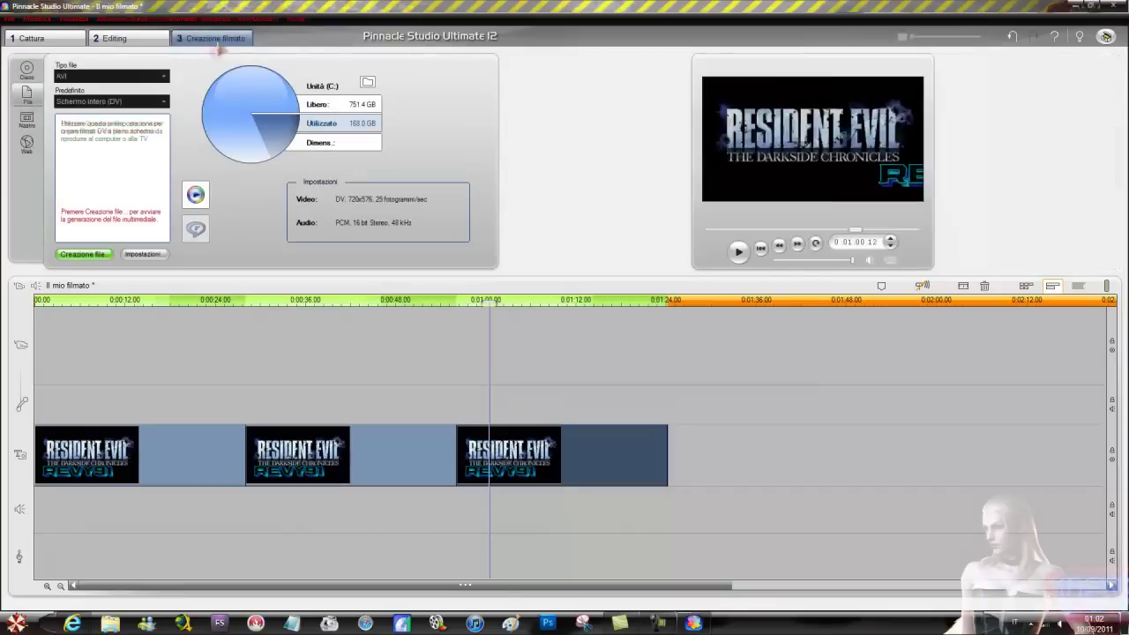
click(120, 101)
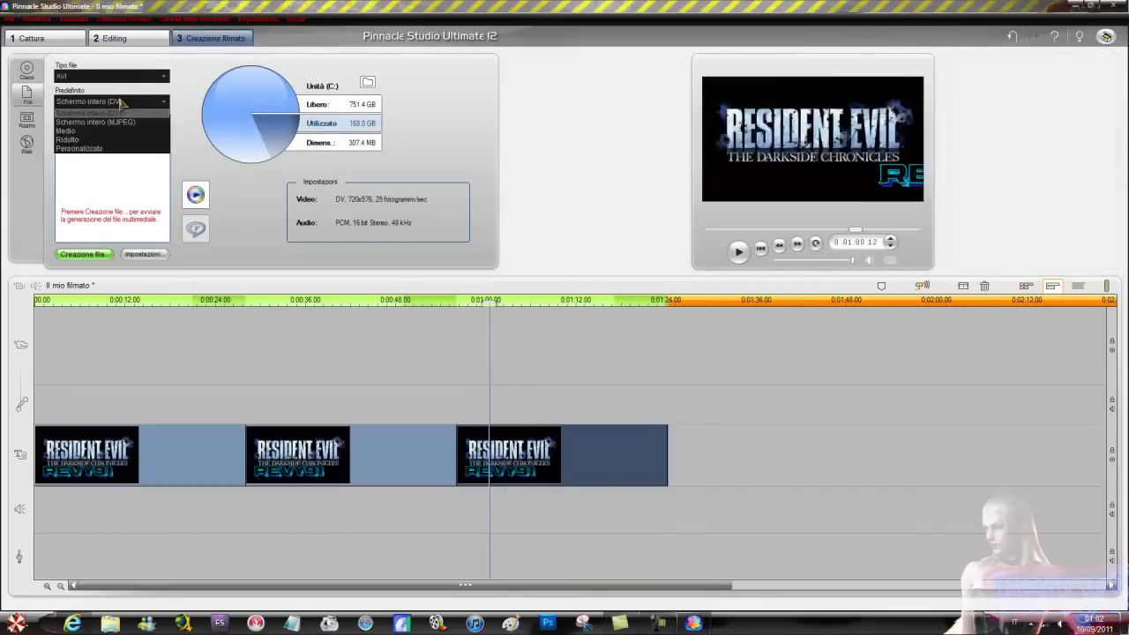
click(118, 77)
click(121, 80)
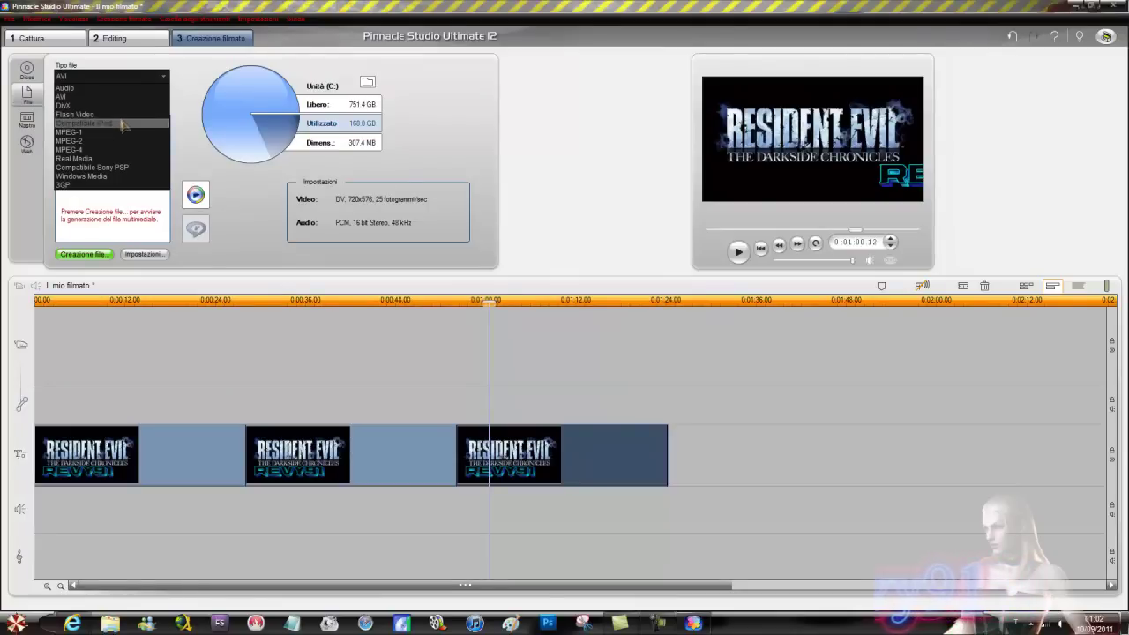
click(133, 158)
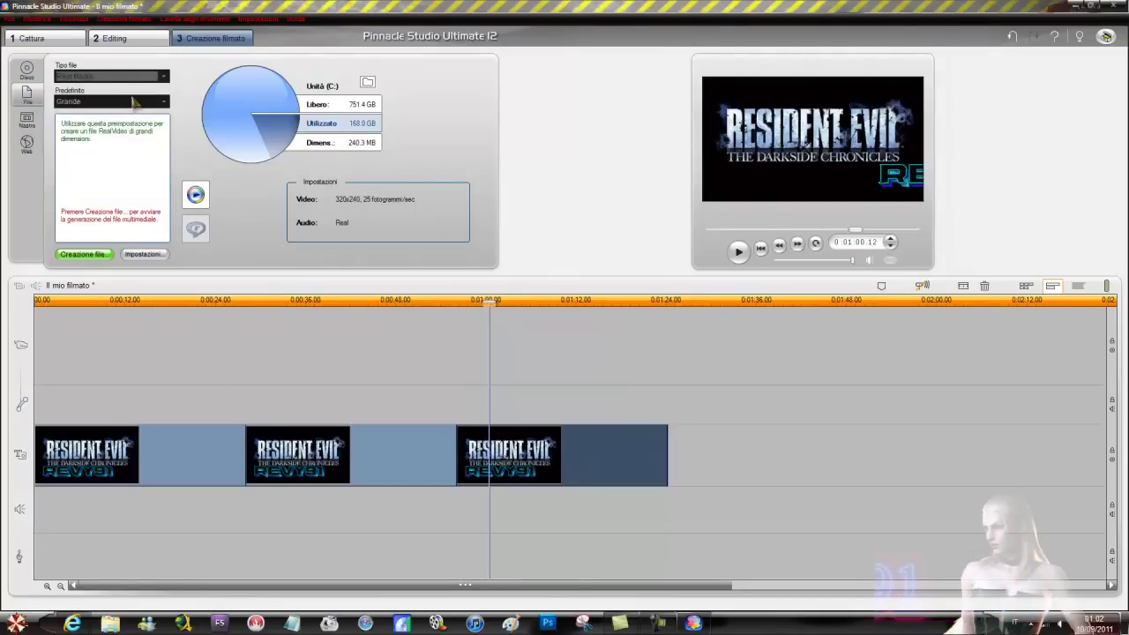
click(135, 104)
click(133, 92)
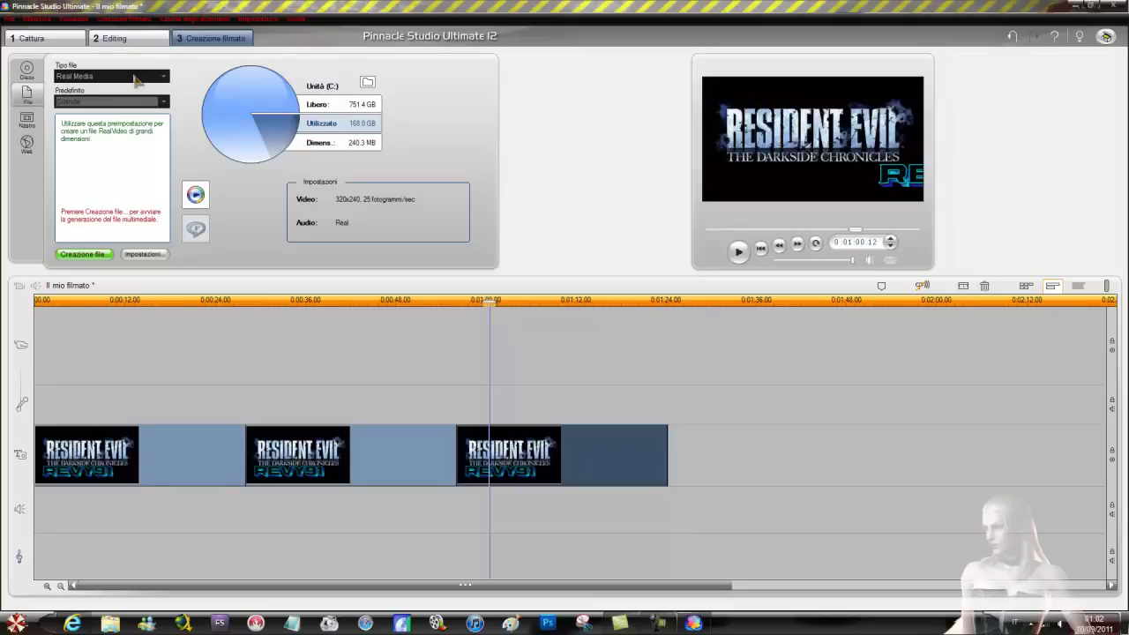
click(136, 80)
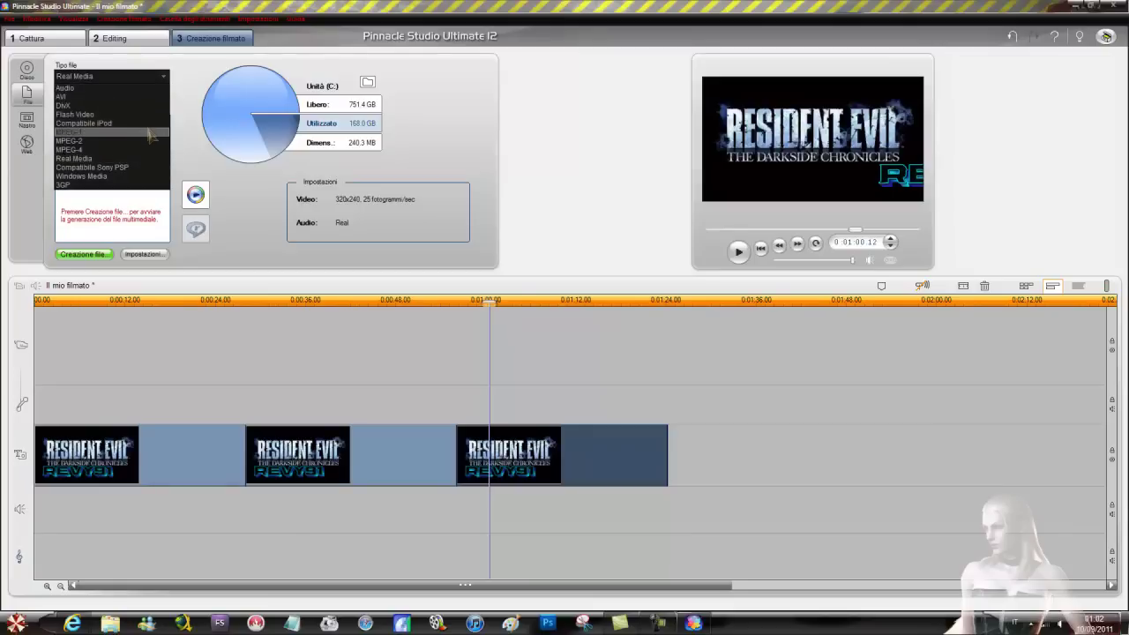
click(132, 176)
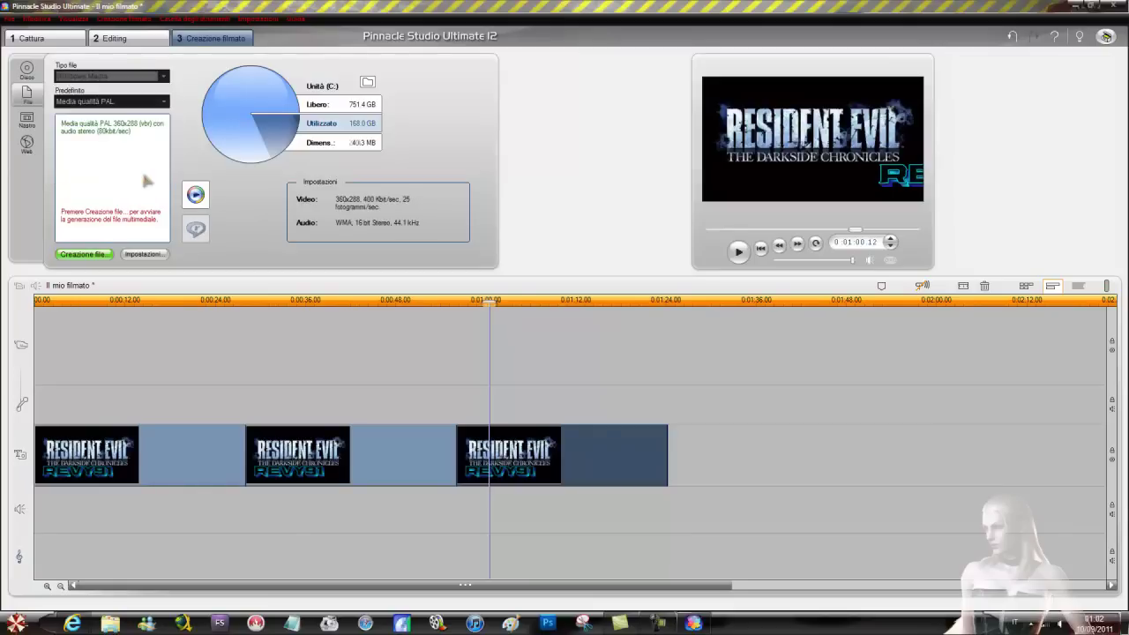
Set the Windows Media output preset to Alta qualità PAL and review the other available presets
click(106, 101)
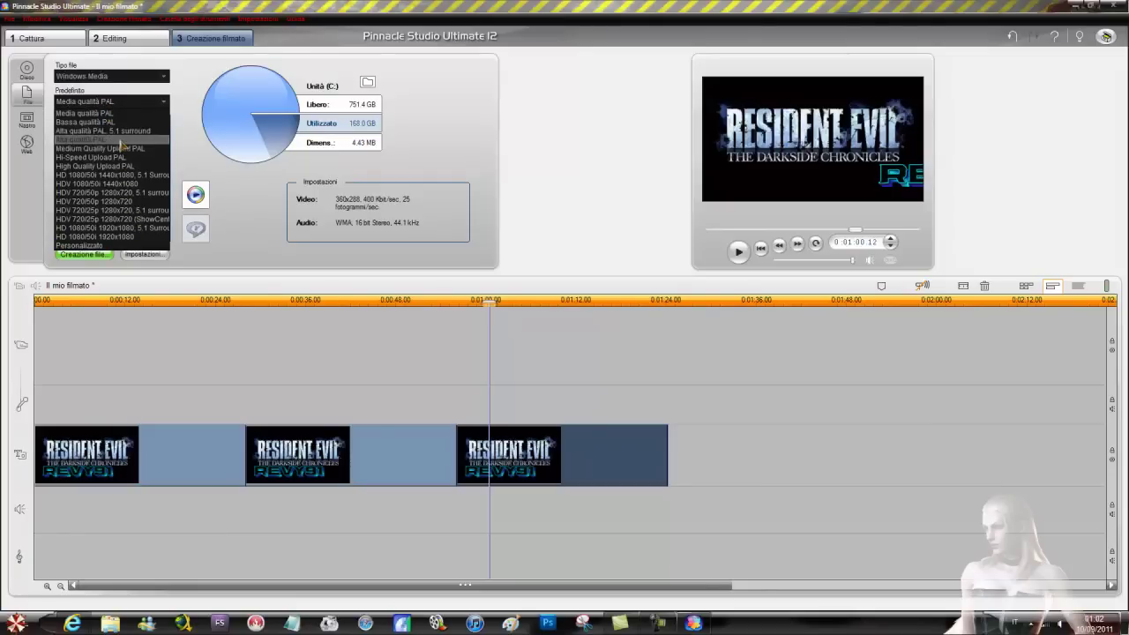
click(120, 140)
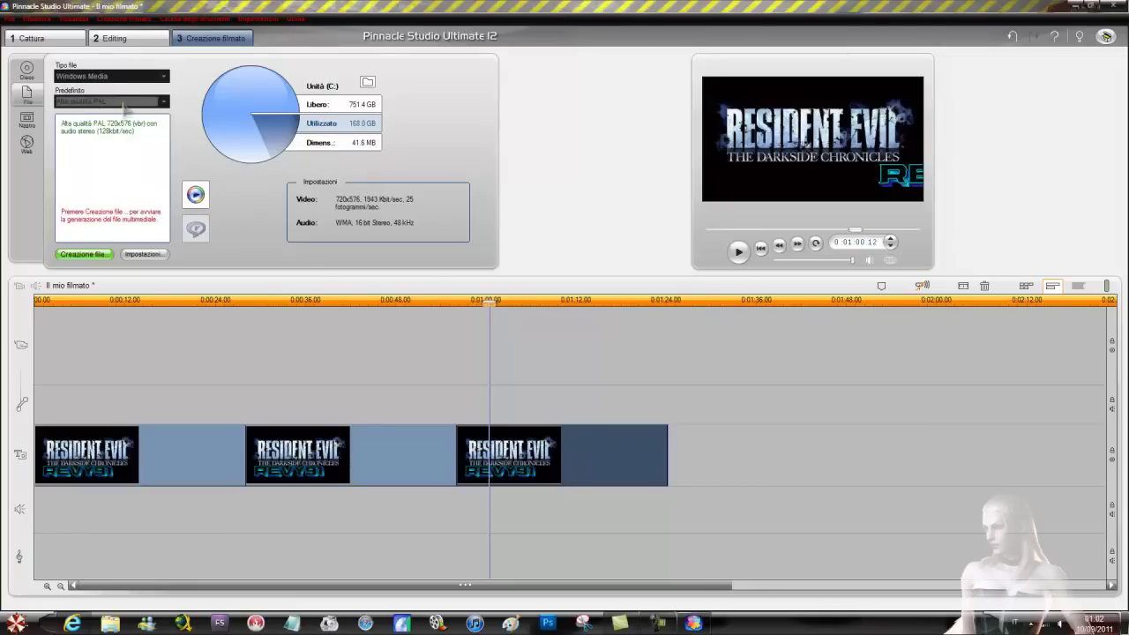
click(124, 104)
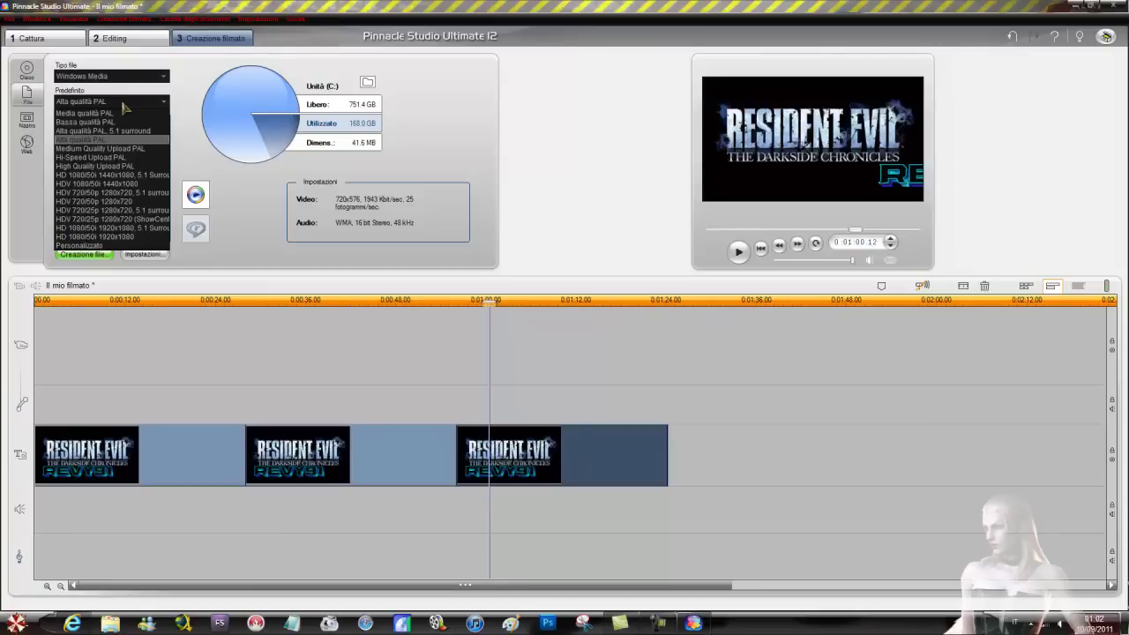
click(124, 104)
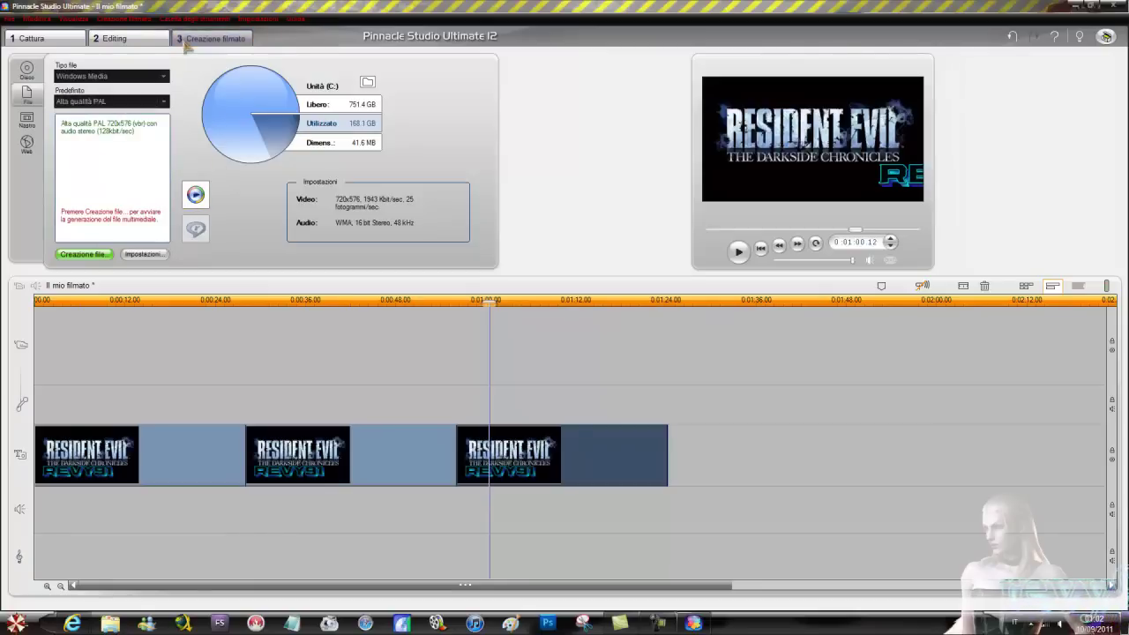
click(124, 101)
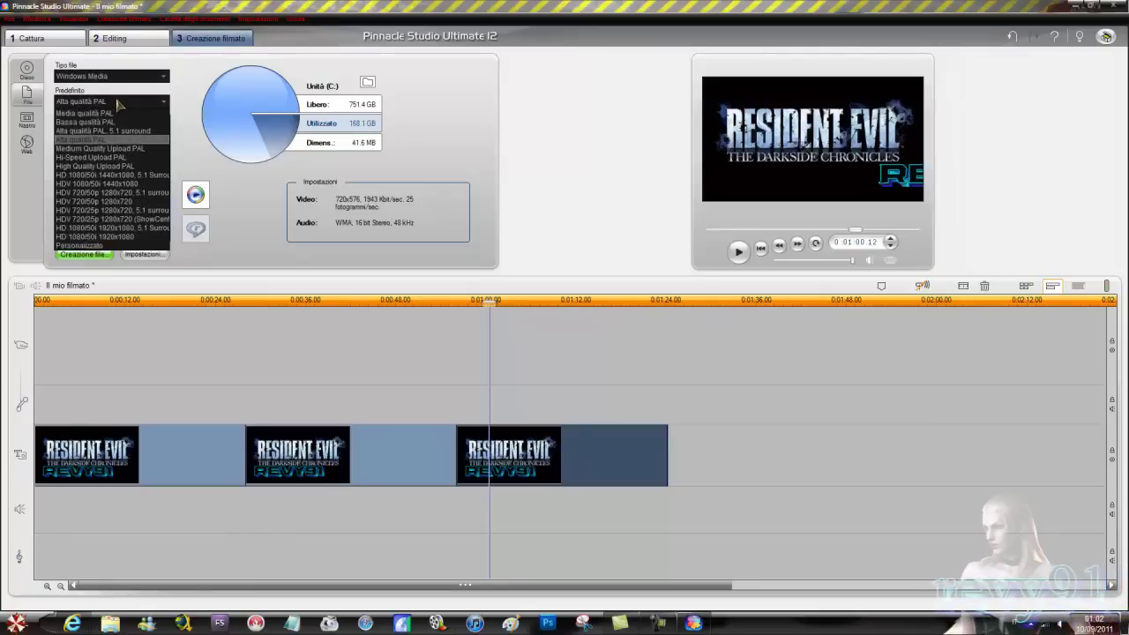
Export the movie as a Windows Media file with the Alta qualità PAL preset, saving it to the desktop
click(97, 140)
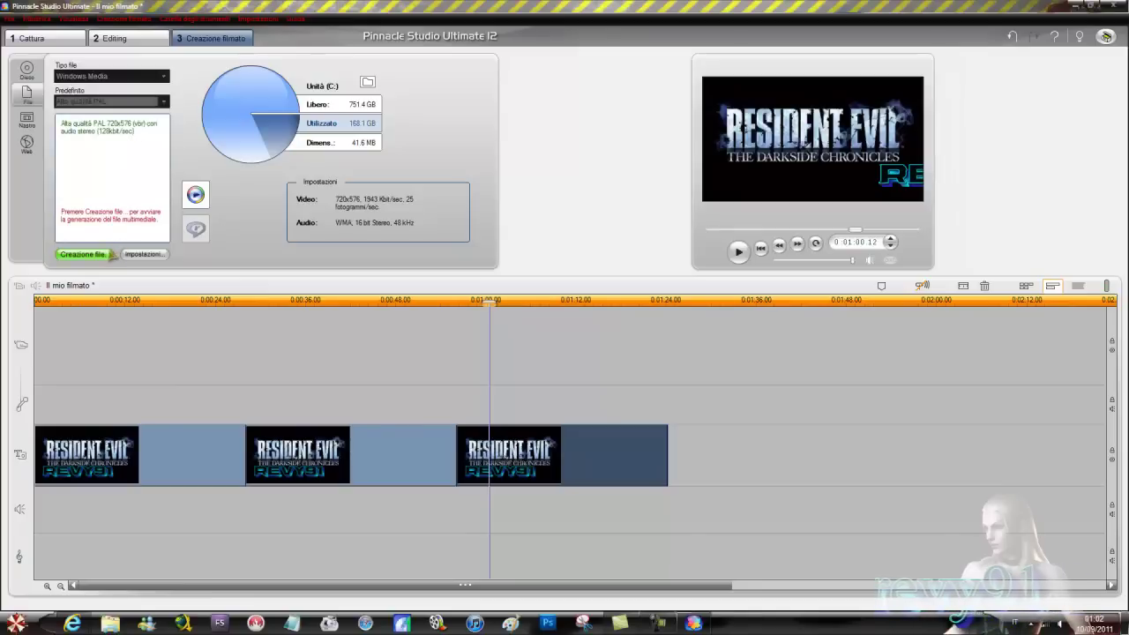
click(83, 255)
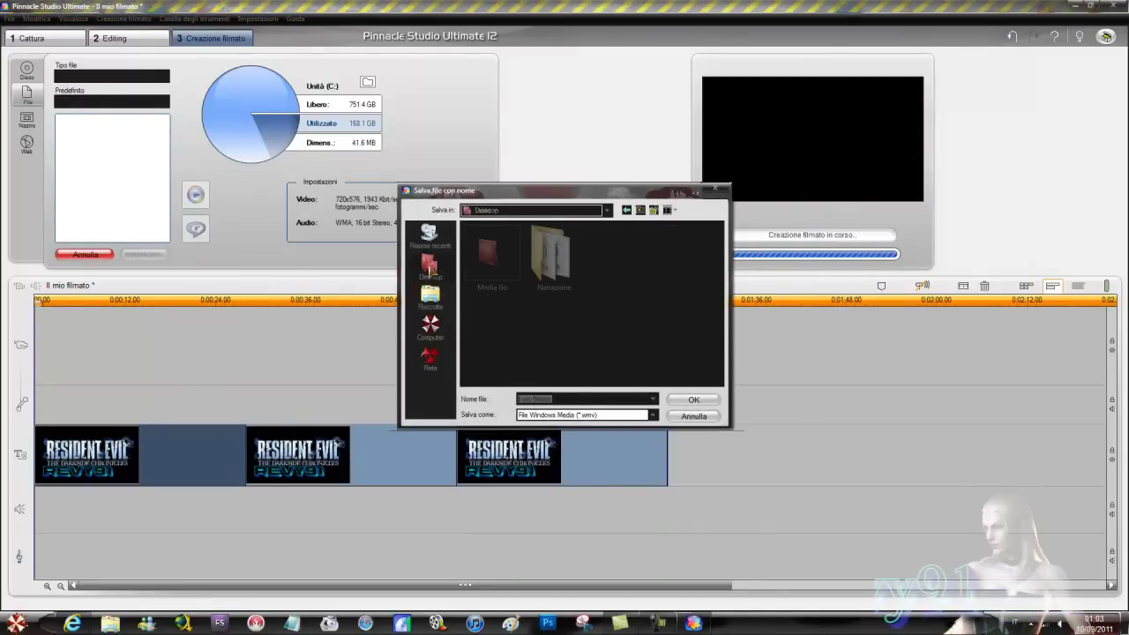
click(693, 401)
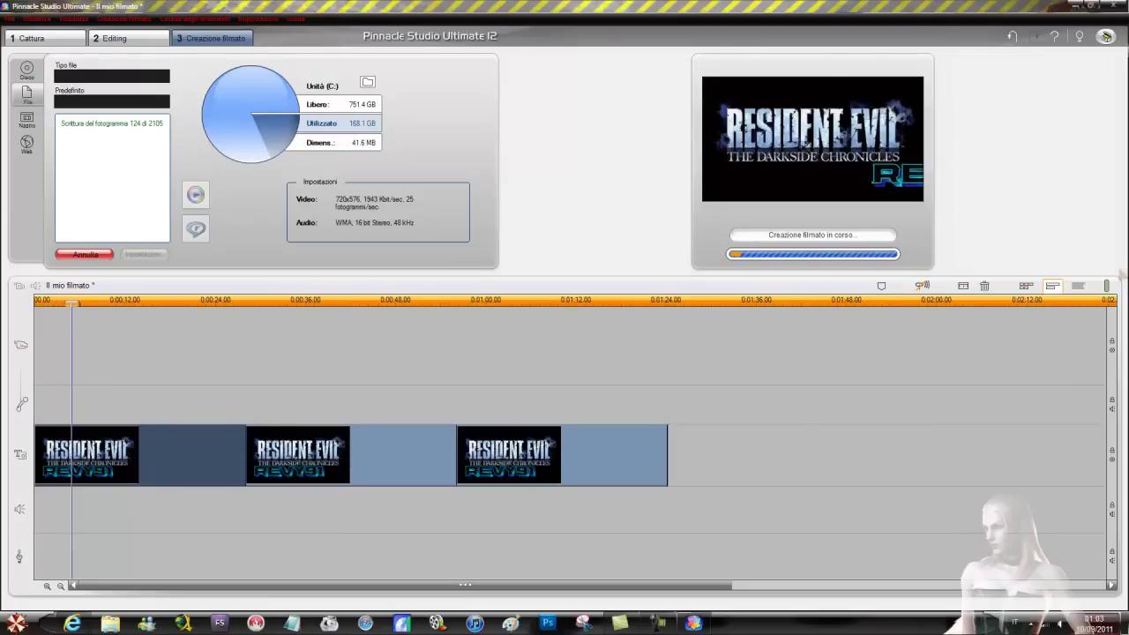
Minimise Pinnacle Studio during the export, launch Vegas Pro 10.0 and move its window clear of the desktop folders
click(1076, 6)
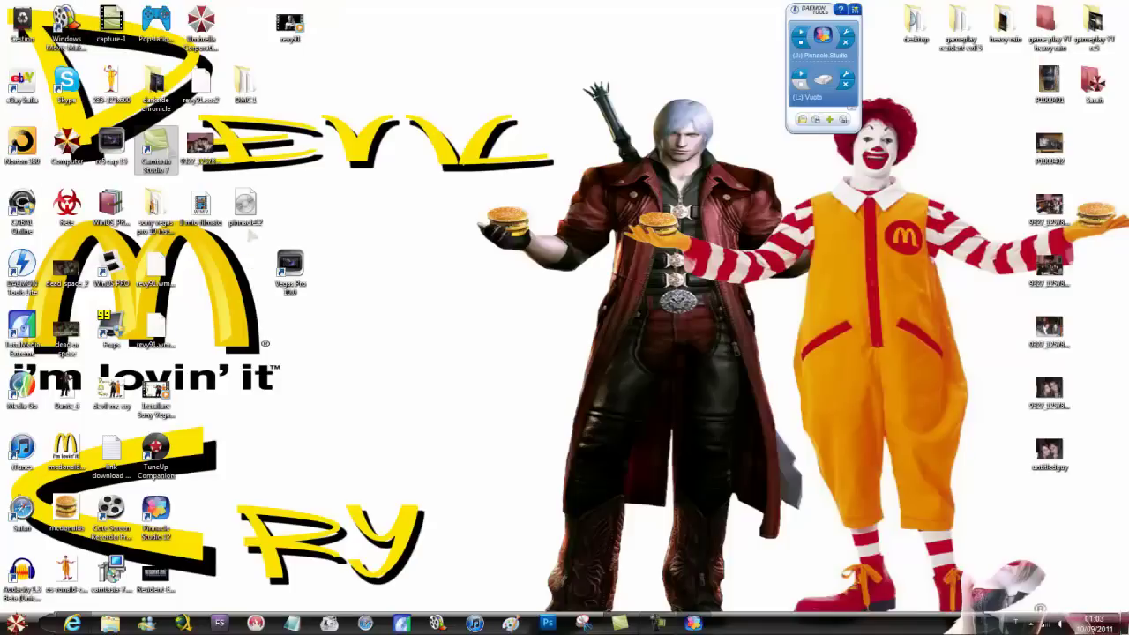
double_click(284, 272)
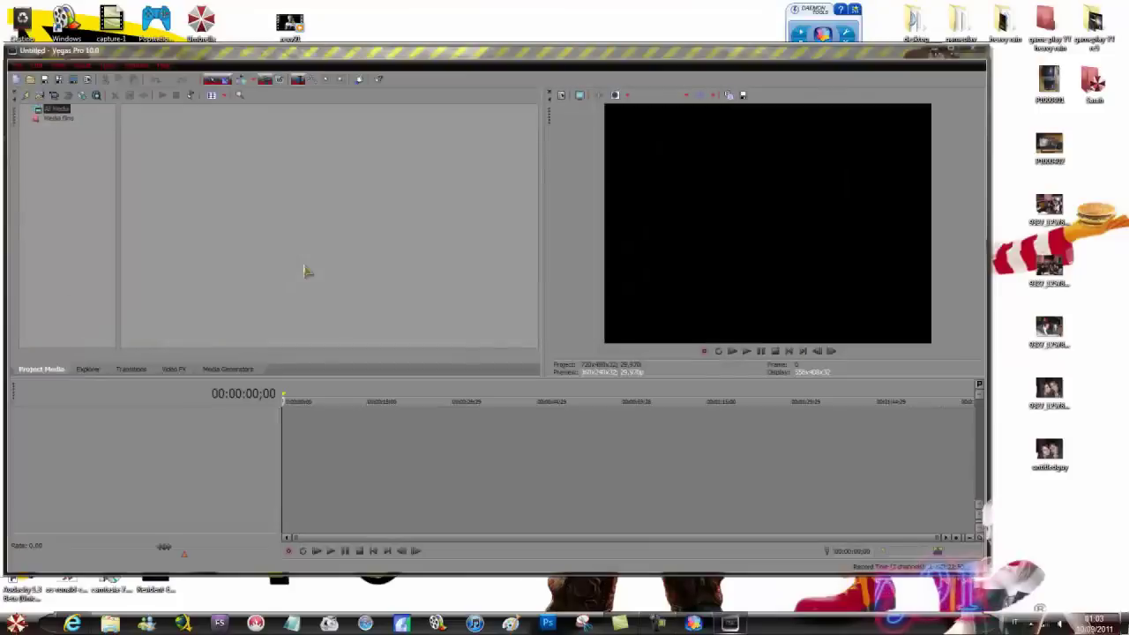
drag(328, 55, 605, 38)
Add the 2010_12_12_22_51_29 video from the desktop's DMC 1 folder to the Vegas Pro project media and close the folder
click(245, 85)
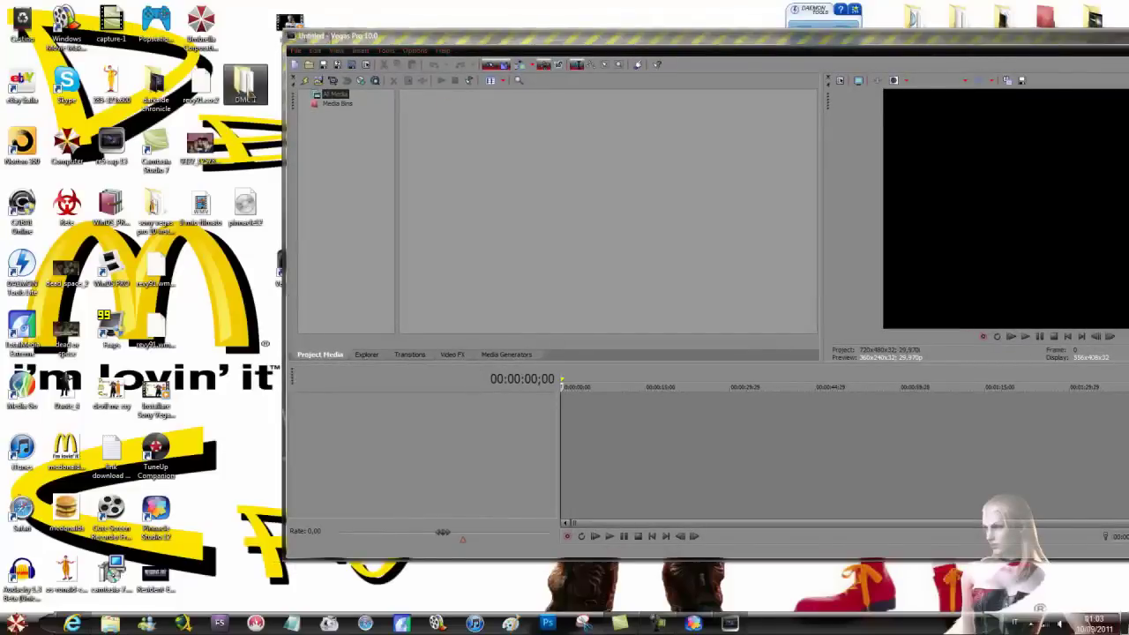
double_click(246, 85)
drag(792, 59, 484, 141)
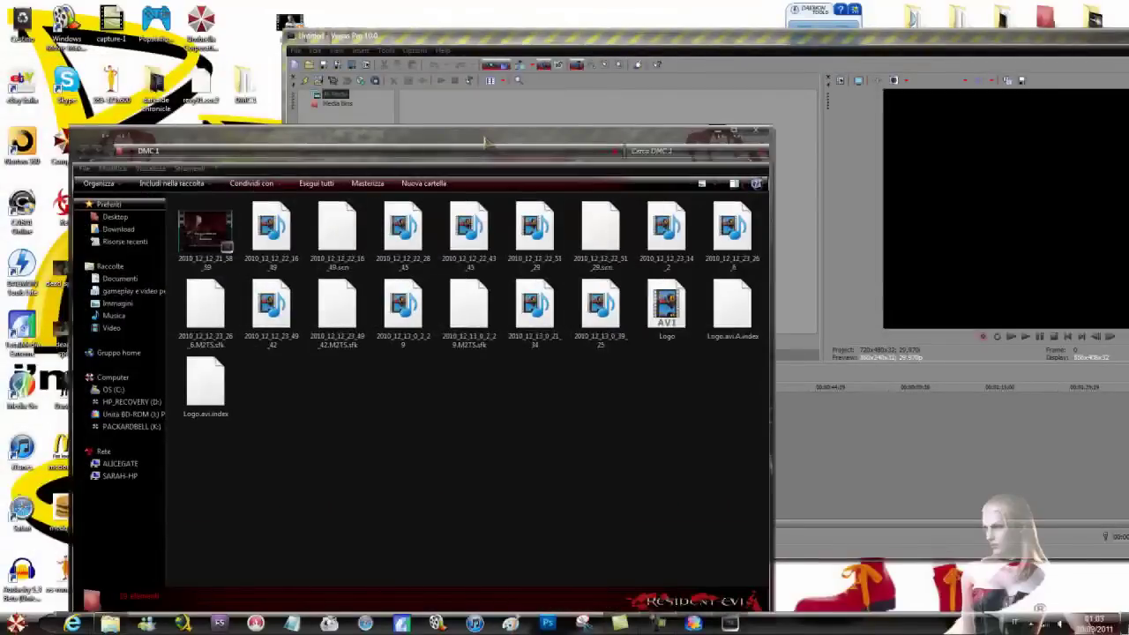
click(681, 323)
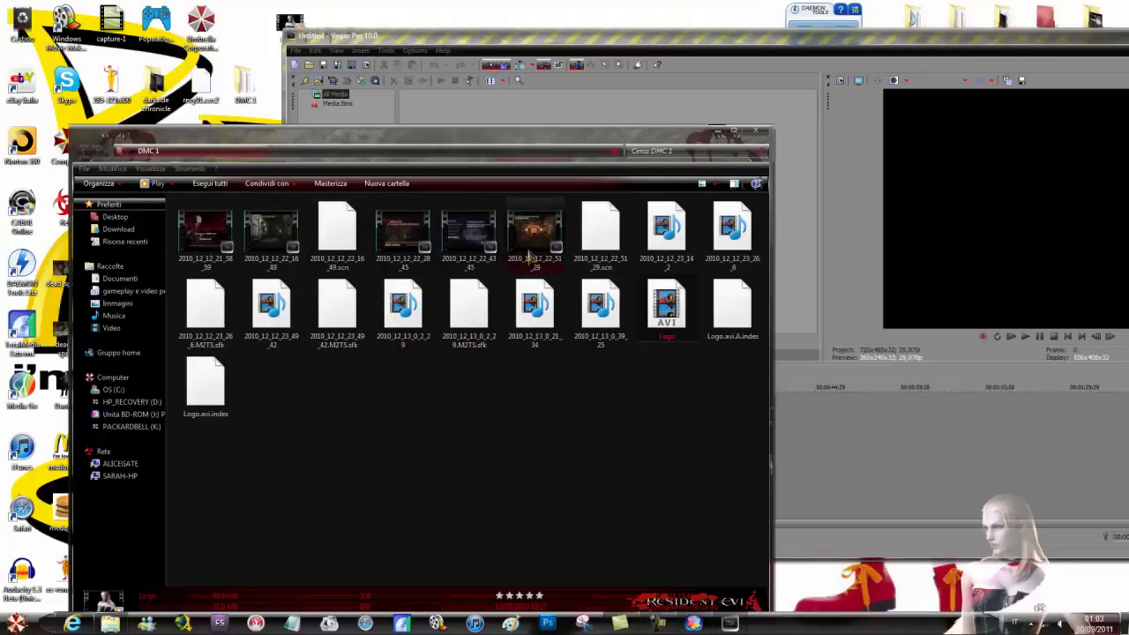
drag(538, 146, 562, 280)
drag(558, 366, 585, 171)
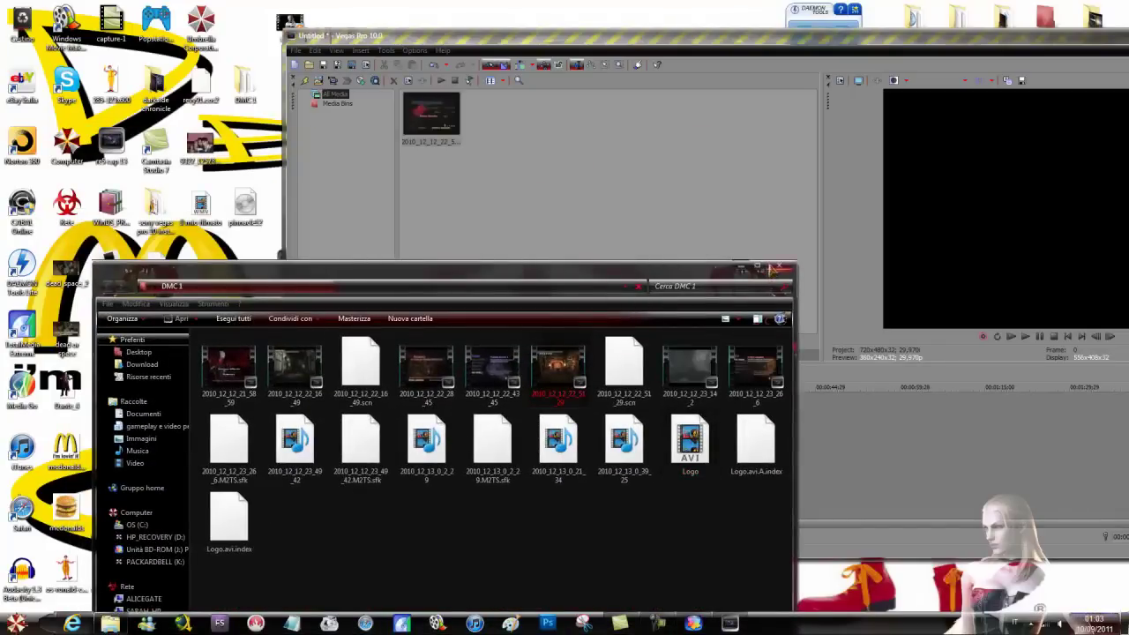
click(776, 269)
Maximise Vegas Pro and place the gameplay clip at the start of the empty timeline
drag(573, 35, 402, 27)
click(1067, 34)
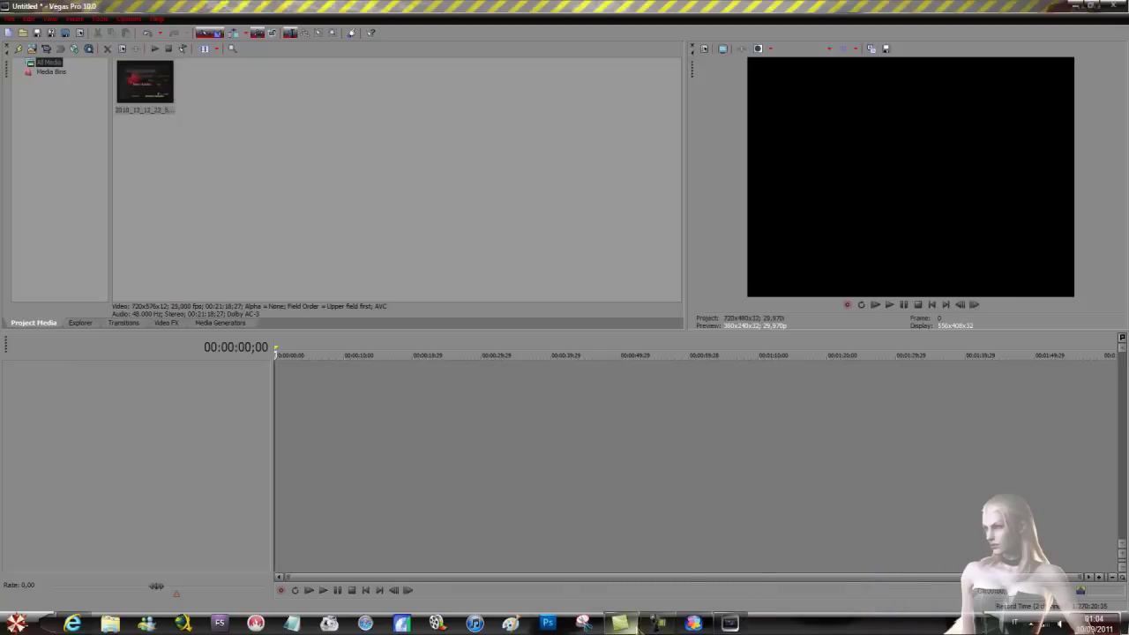
mouse_move(660, 624)
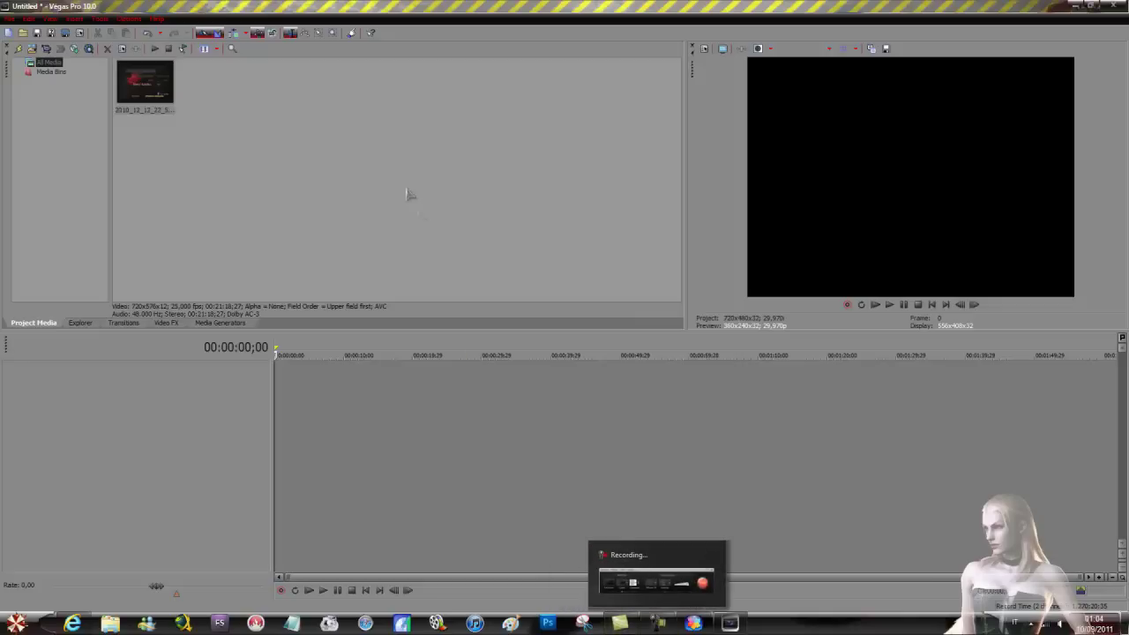
drag(145, 84, 283, 376)
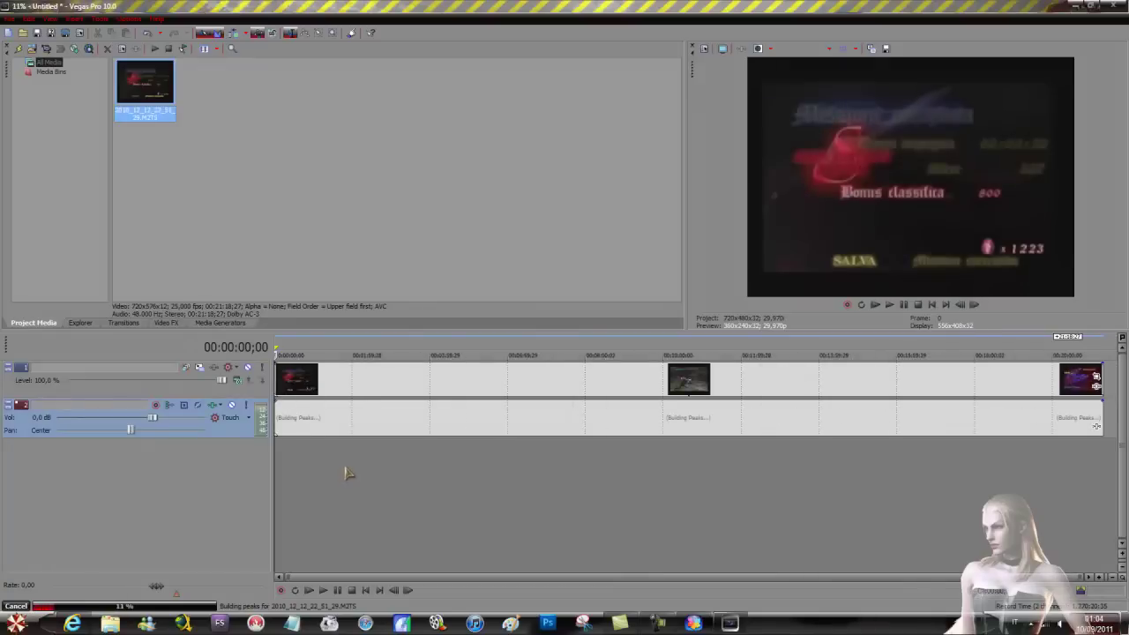
Check the progress of the Megaupload batch upload in the web browser, then return to the Vegas Pro window
key(super+Down)
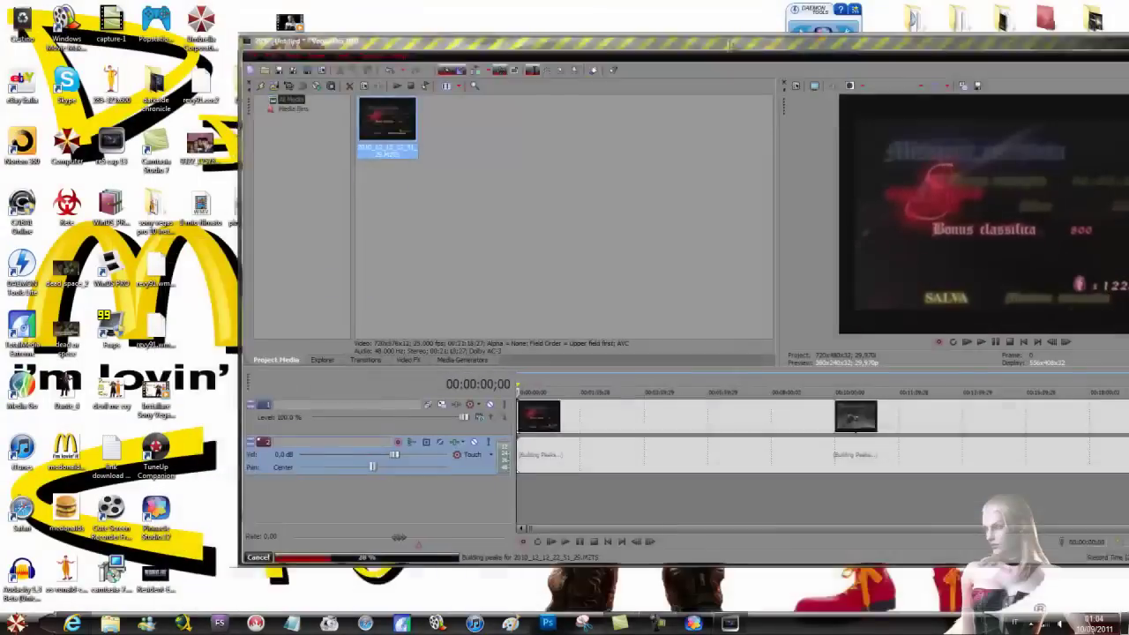
key(alt+Tab)
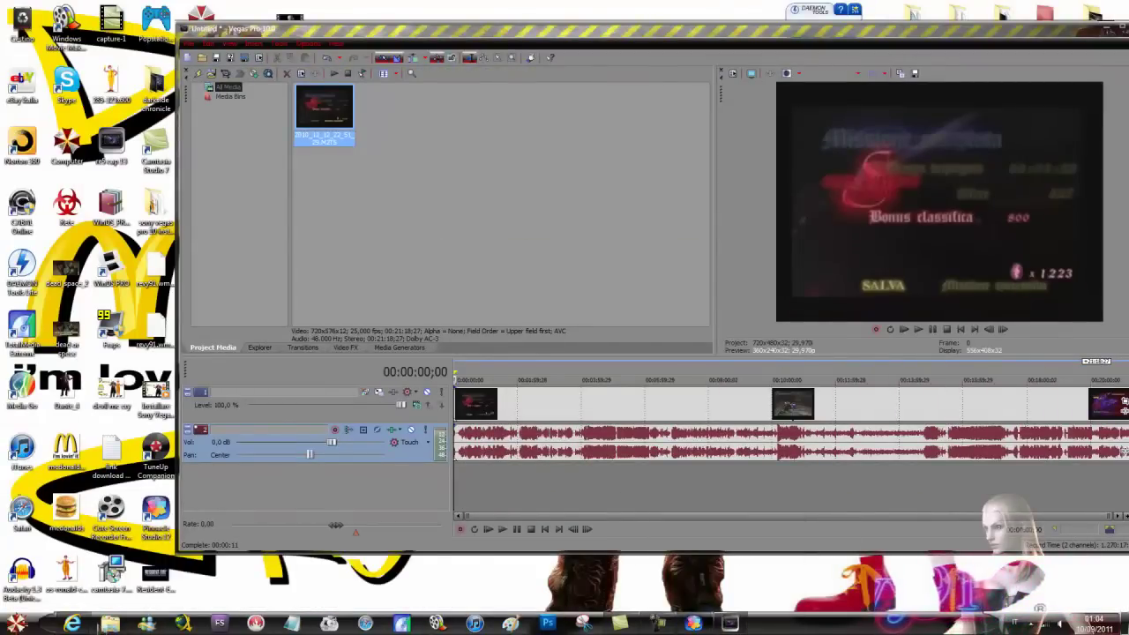
click(72, 624)
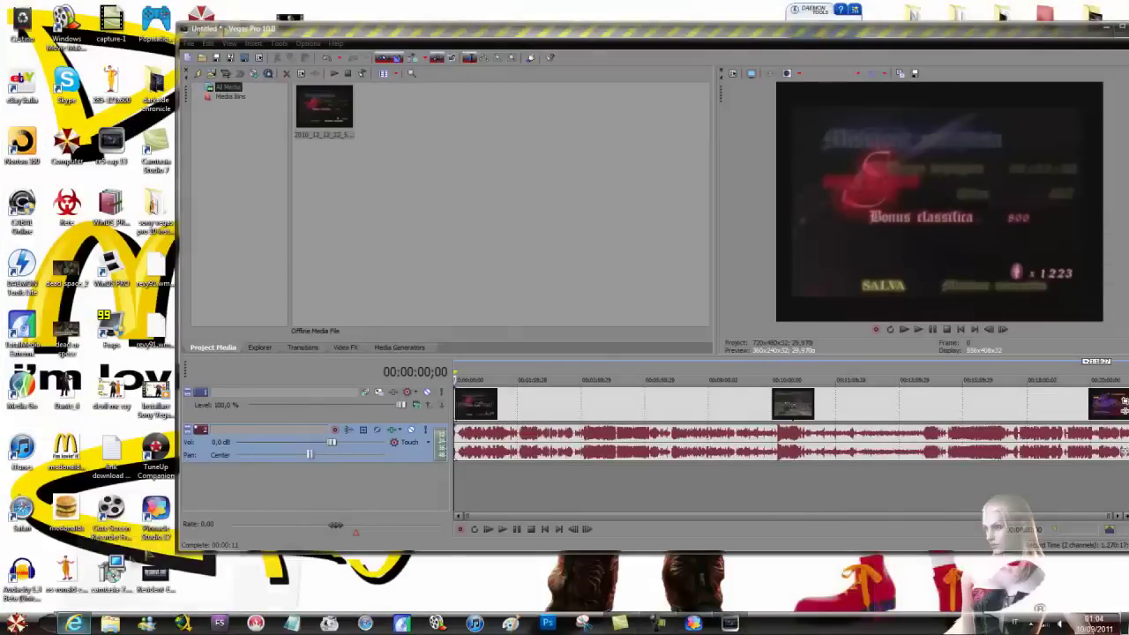
click(77, 561)
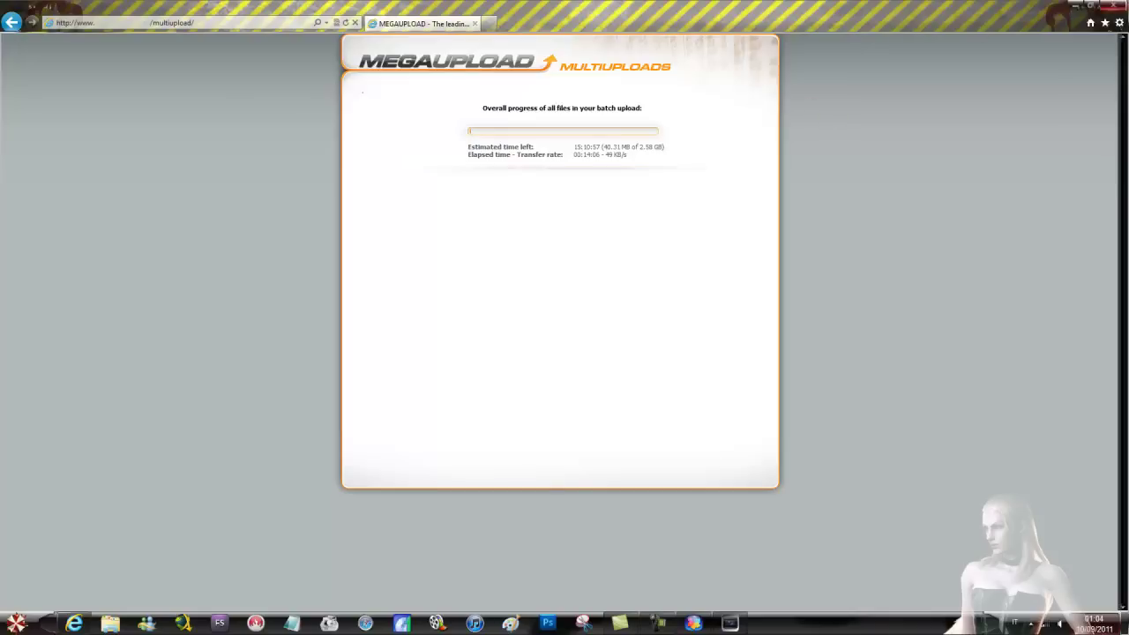
click(1078, 7)
drag(545, 42, 448, 39)
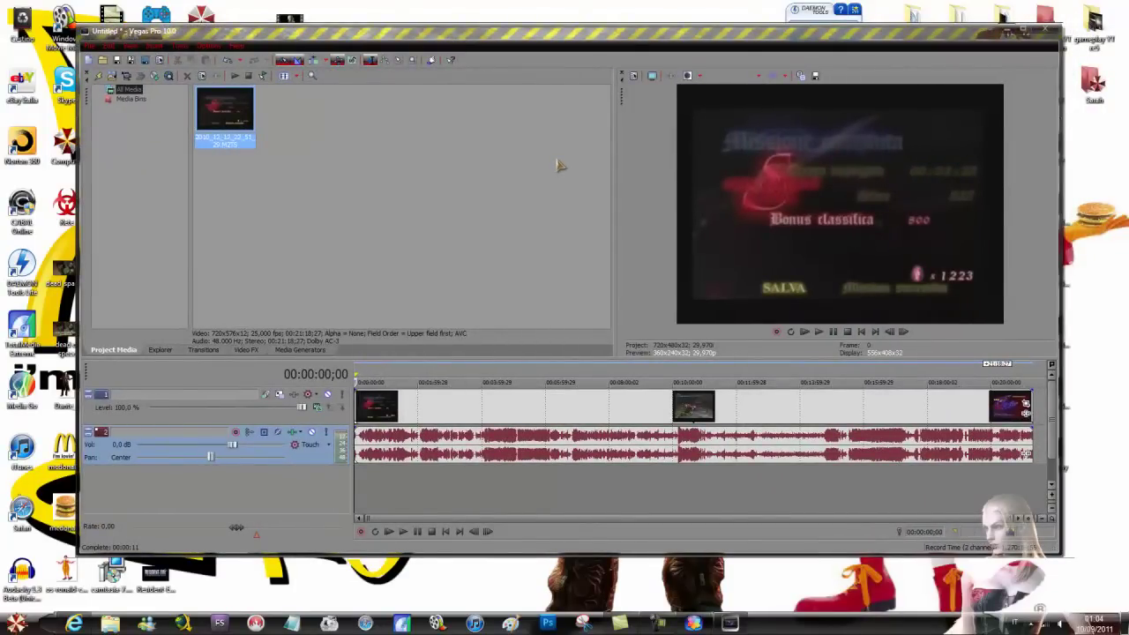
Show the desktop and rearrange the pinnacle12 disc image, the DAEMON Tools gadget and the Vegas Pro shortcut
click(716, 623)
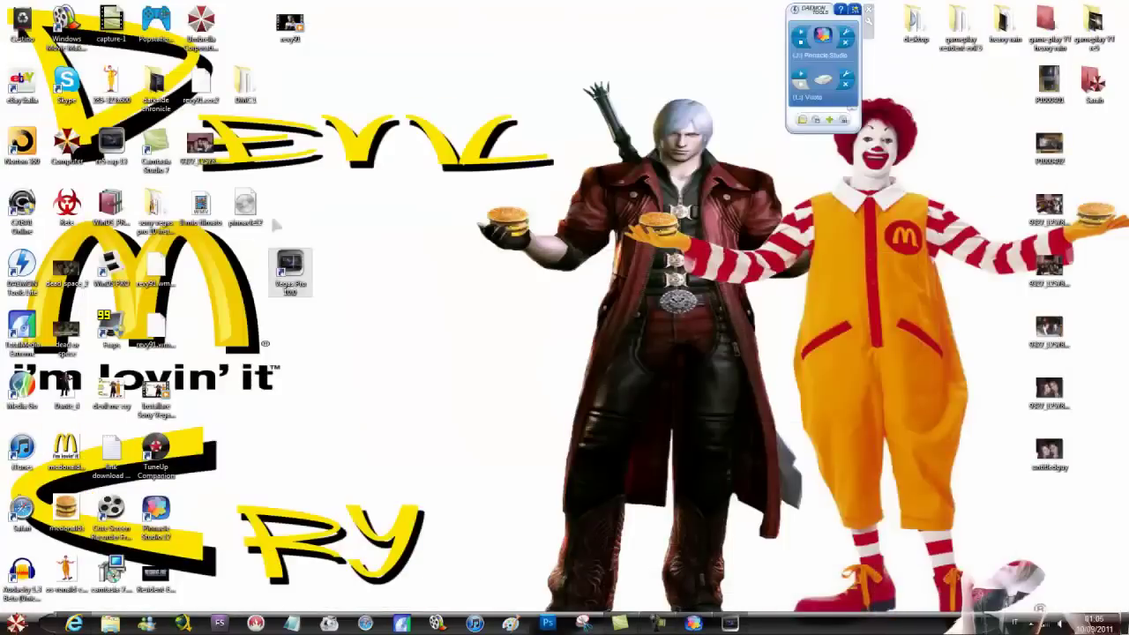
drag(245, 205, 423, 269)
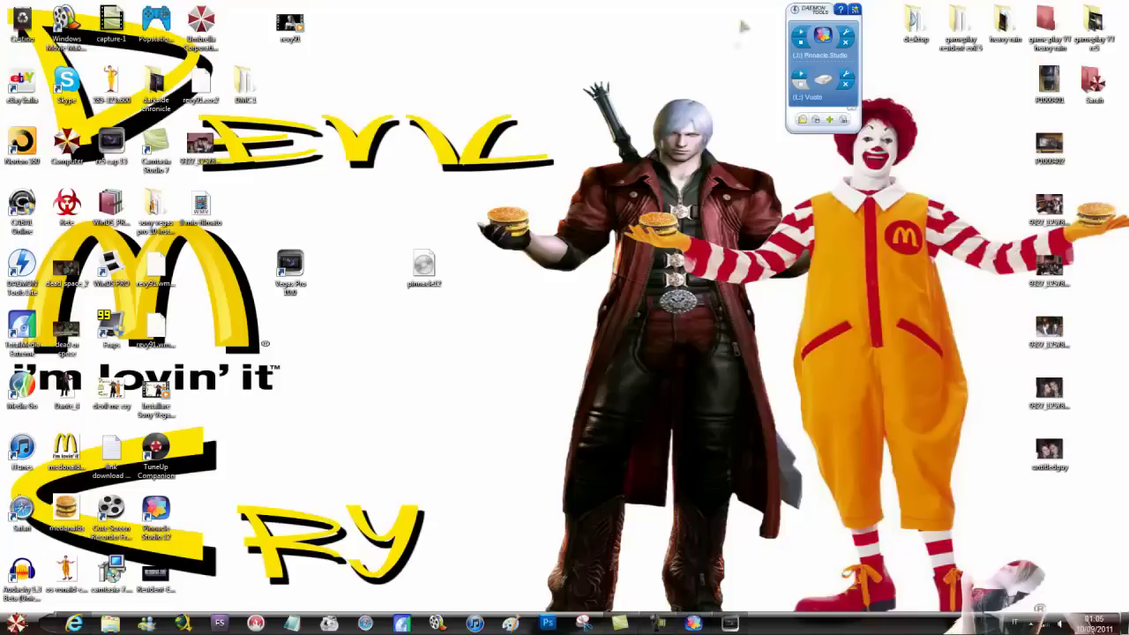
drag(836, 13, 511, 199)
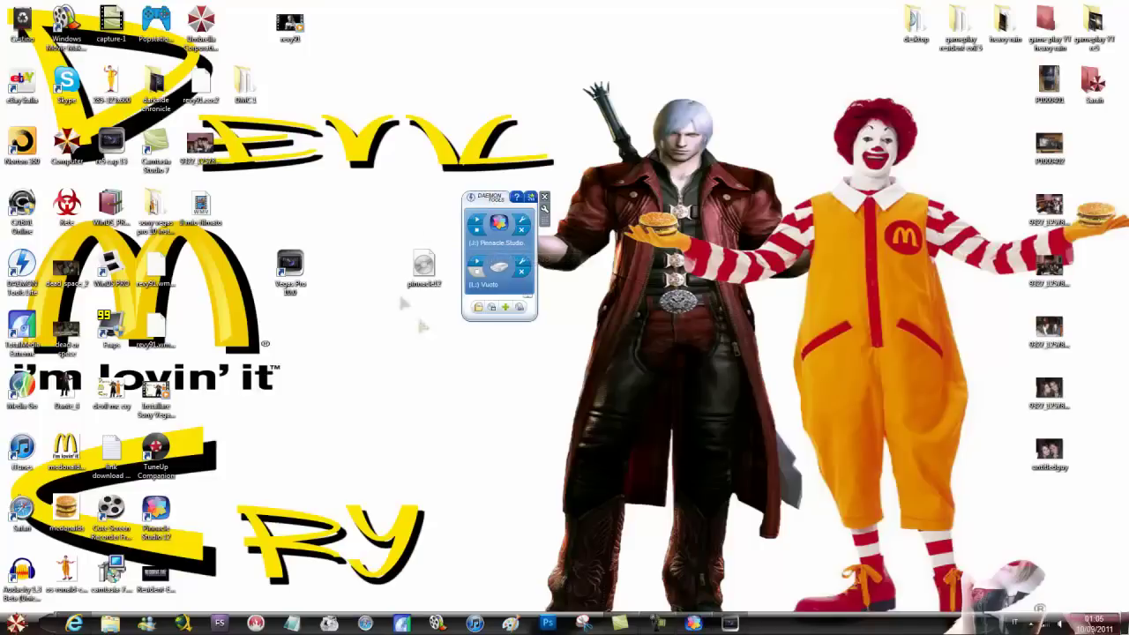
drag(499, 200, 832, 12)
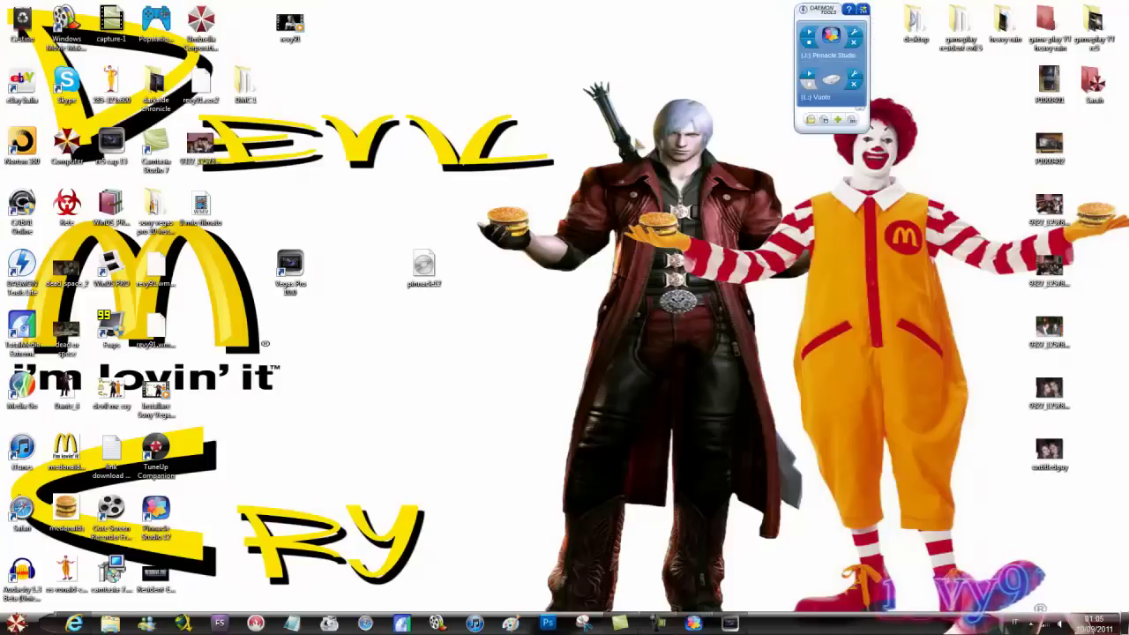
drag(424, 265, 422, 35)
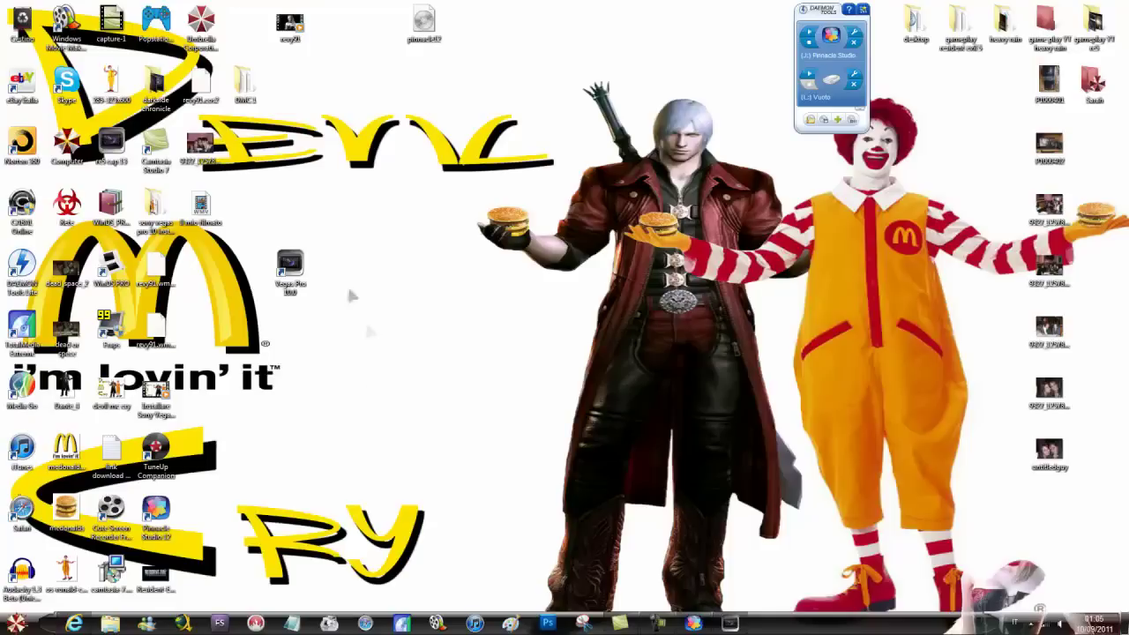
drag(288, 272, 197, 300)
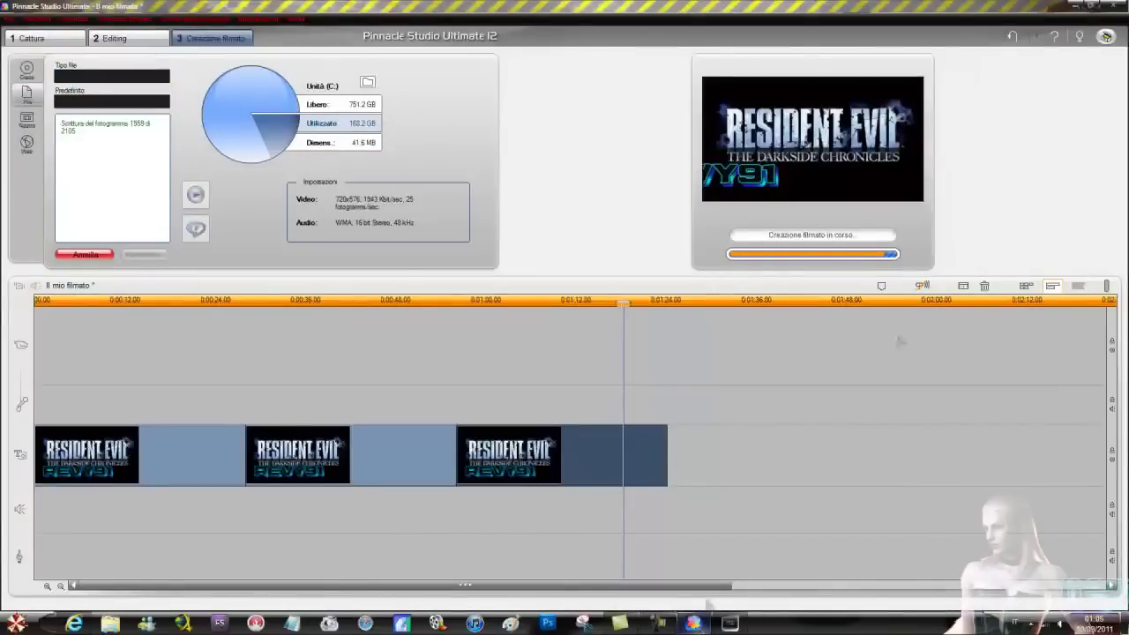
Close Pinnacle Studio after the movie is created, discarding the changes to the Il mio filmato project
click(660, 624)
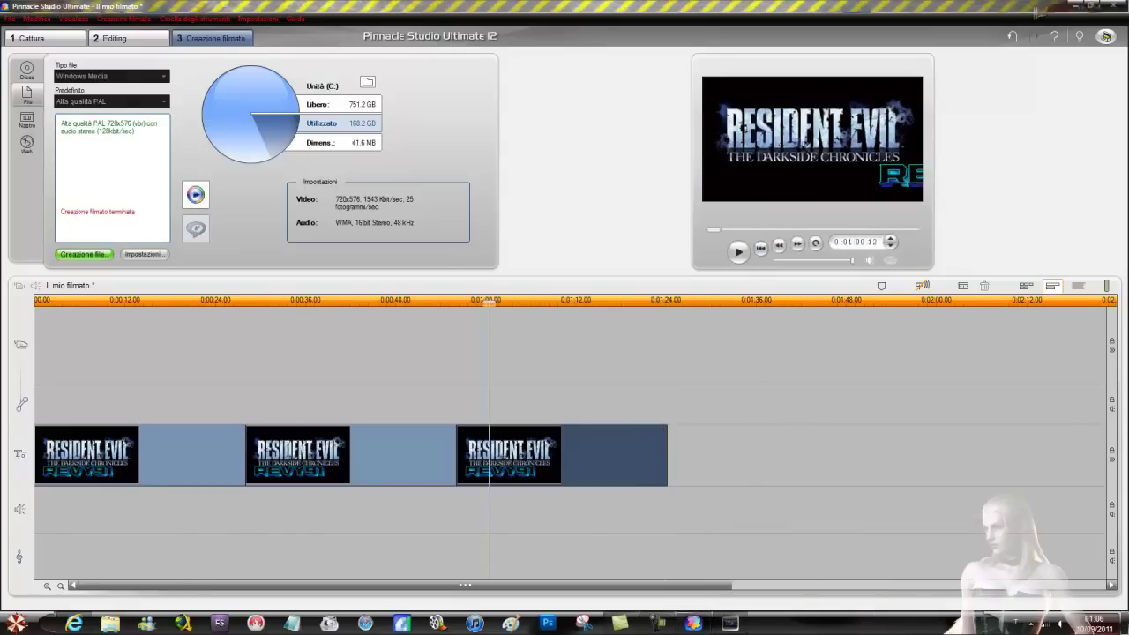
click(1109, 7)
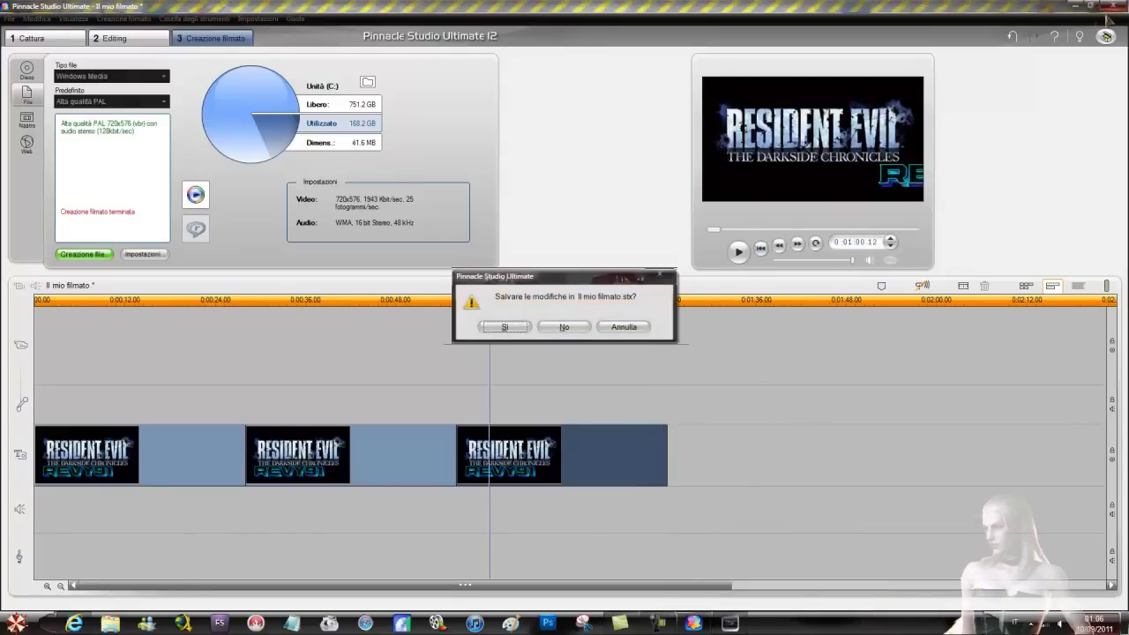
click(586, 328)
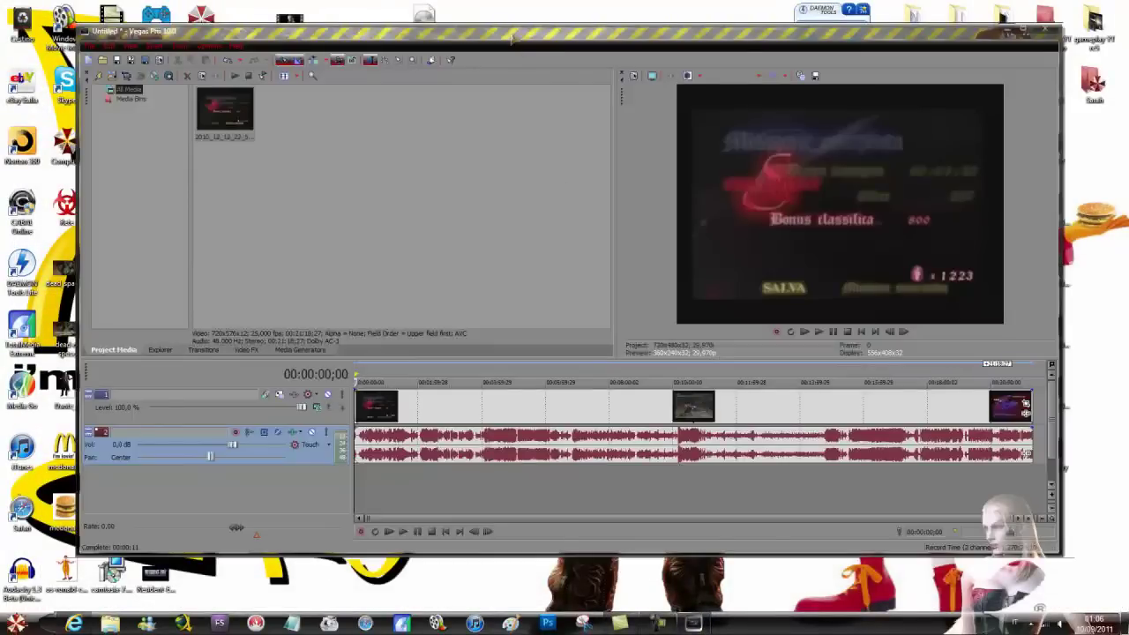
Add the exported Il mio filmato video from the desktop to the Vegas Pro project media, accepting the audio proxy notice
drag(512, 37, 686, 37)
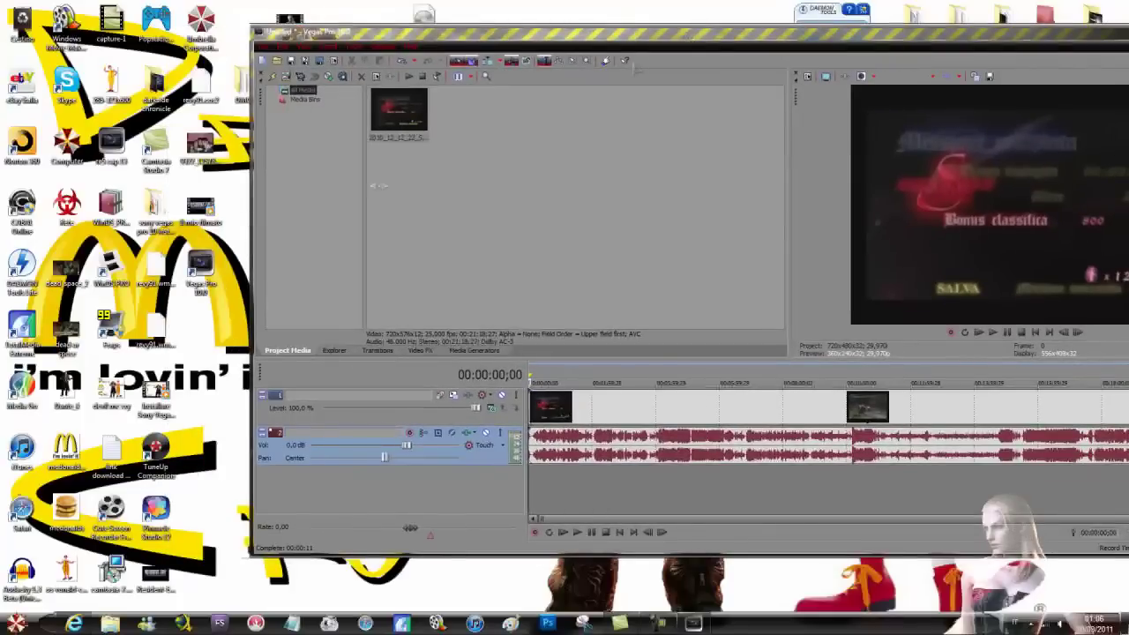
drag(202, 212, 558, 193)
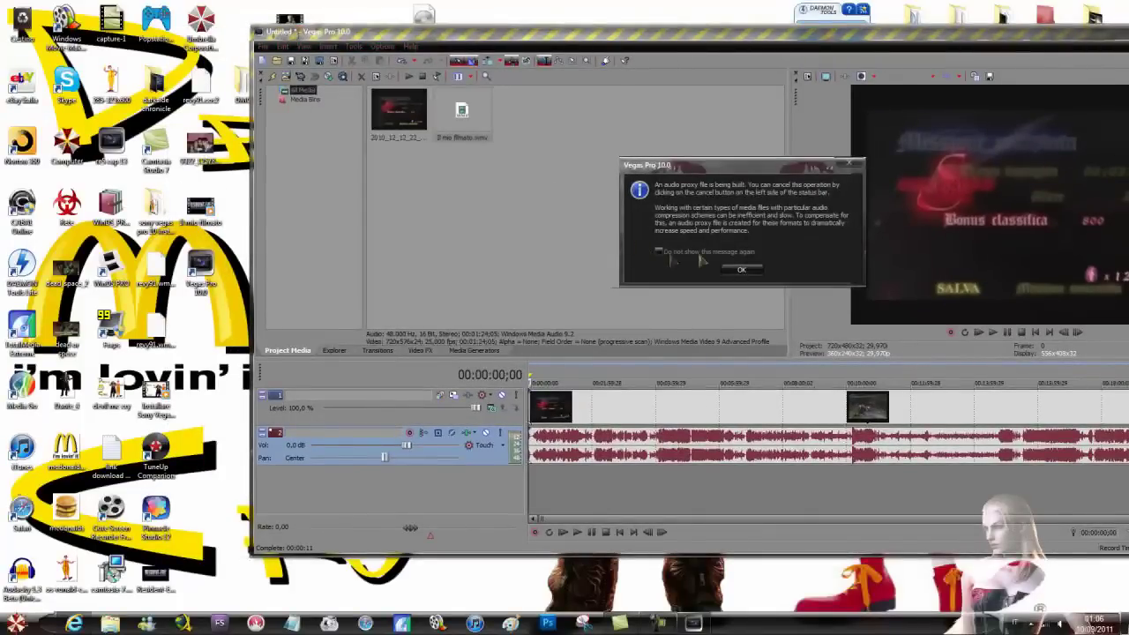
click(741, 269)
drag(680, 37, 508, 22)
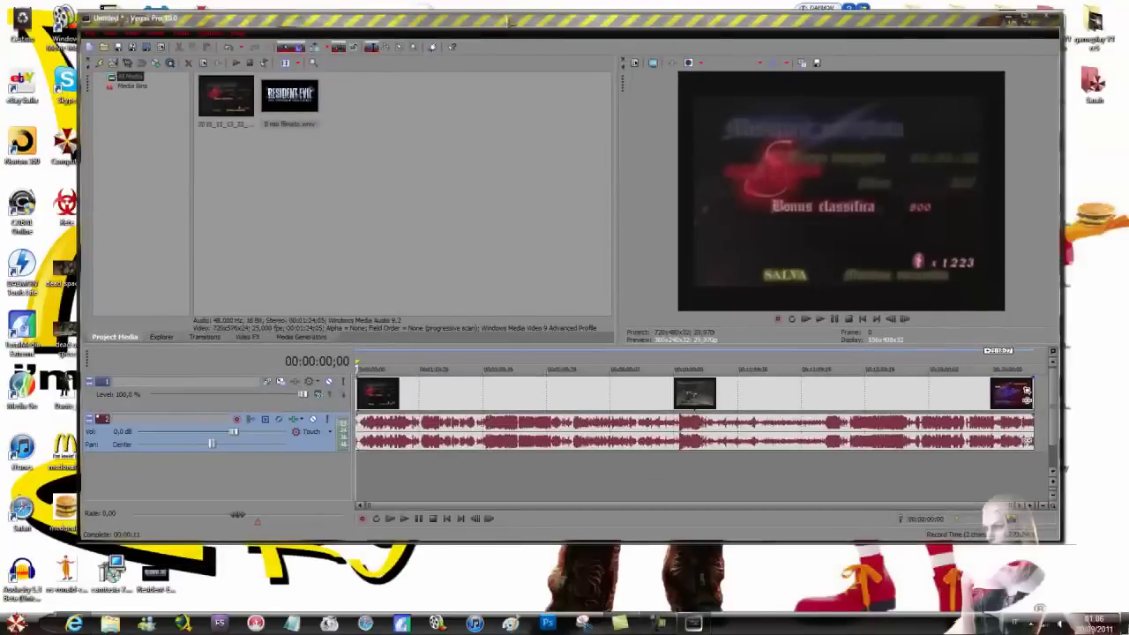
Place Il mio filmato.wmv at the start of new tracks above the gameplay and extend it to the gameplay clip's end
click(290, 106)
drag(362, 353, 362, 355)
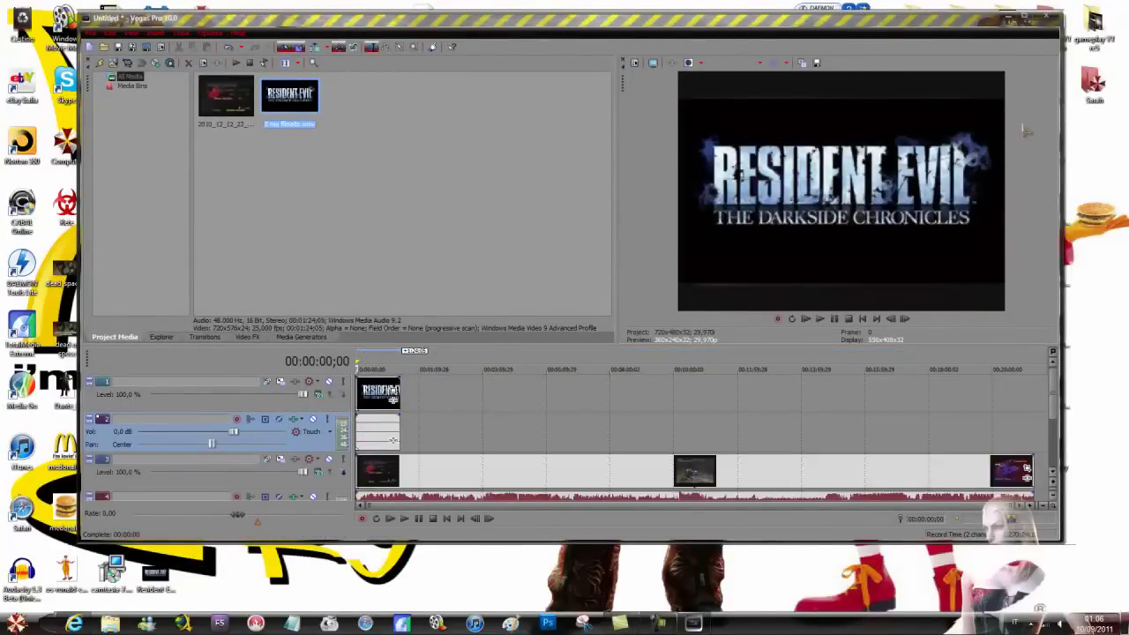
drag(395, 403, 1004, 395)
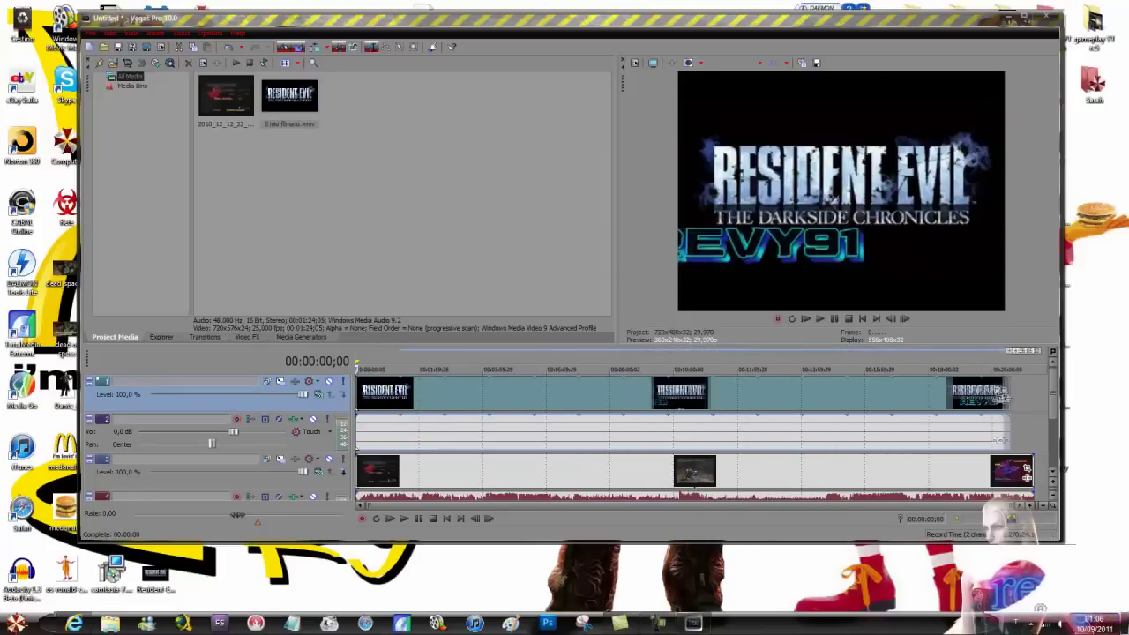
drag(999, 439, 1027, 440)
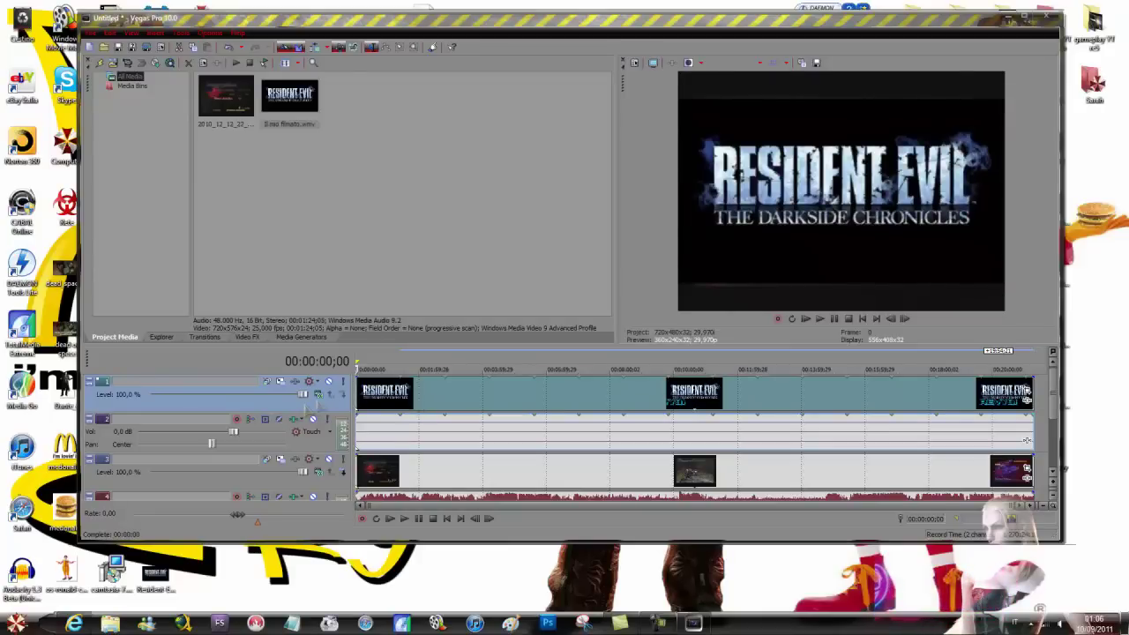
Apply the logo Pan/Crop preset to the Il mio filmato event on the top track and set that track's compositing mode to Screen
click(1024, 17)
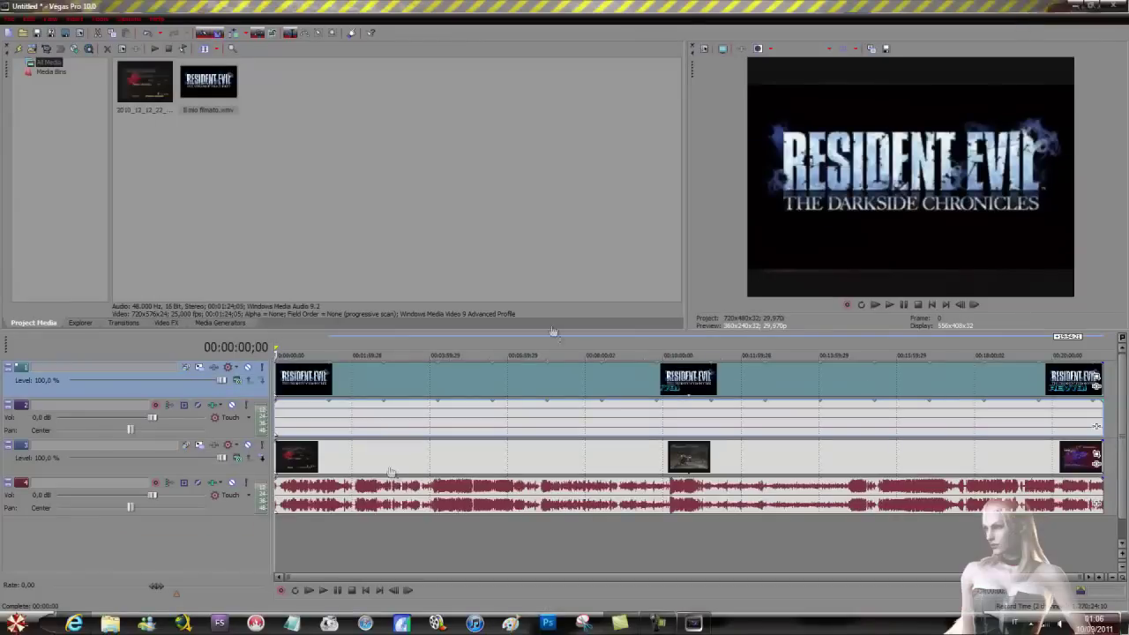
right_click(468, 384)
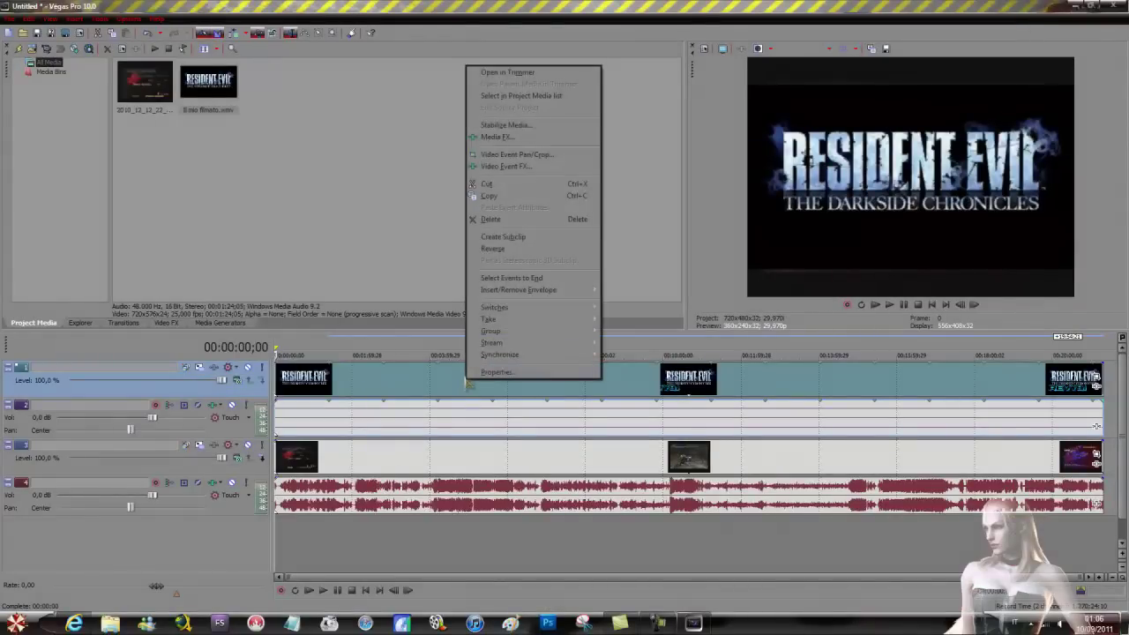
click(547, 156)
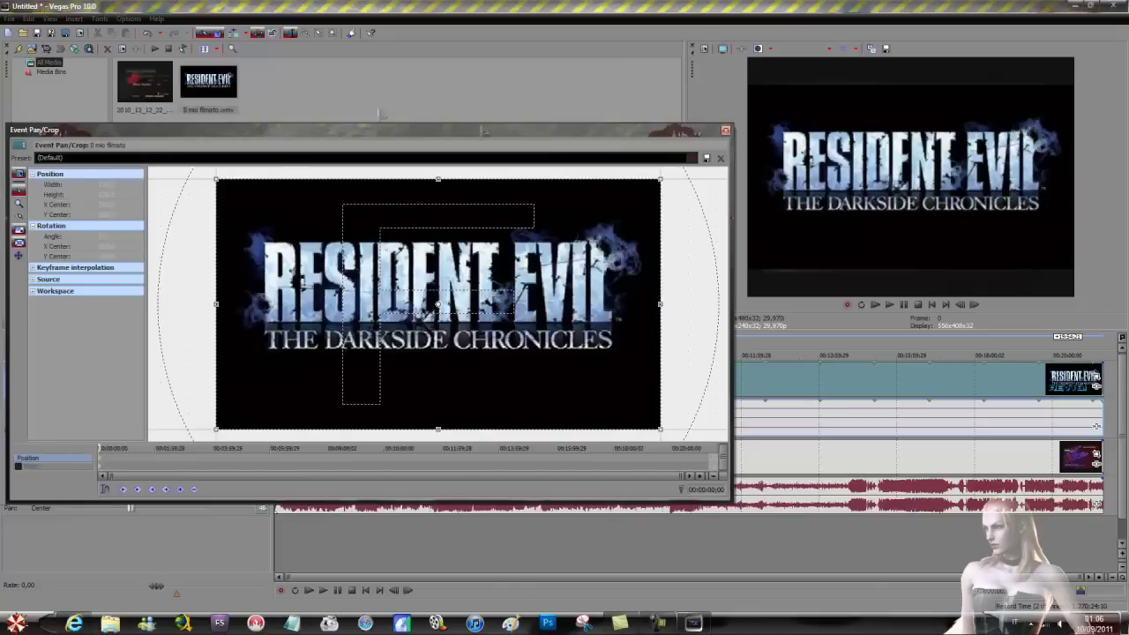
click(649, 157)
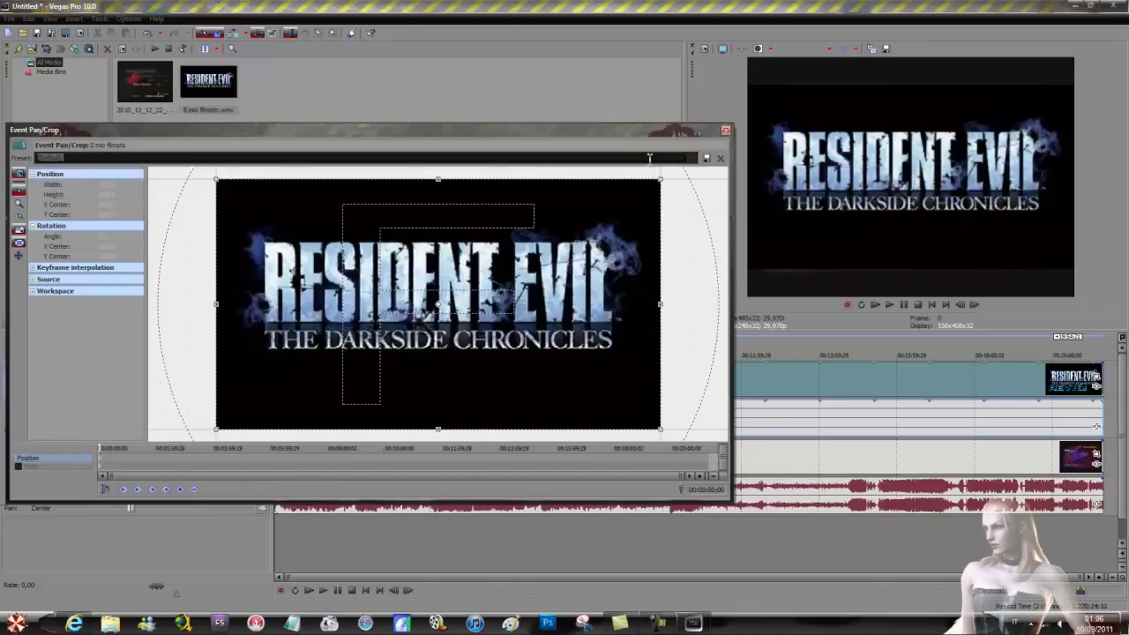
key(Down)
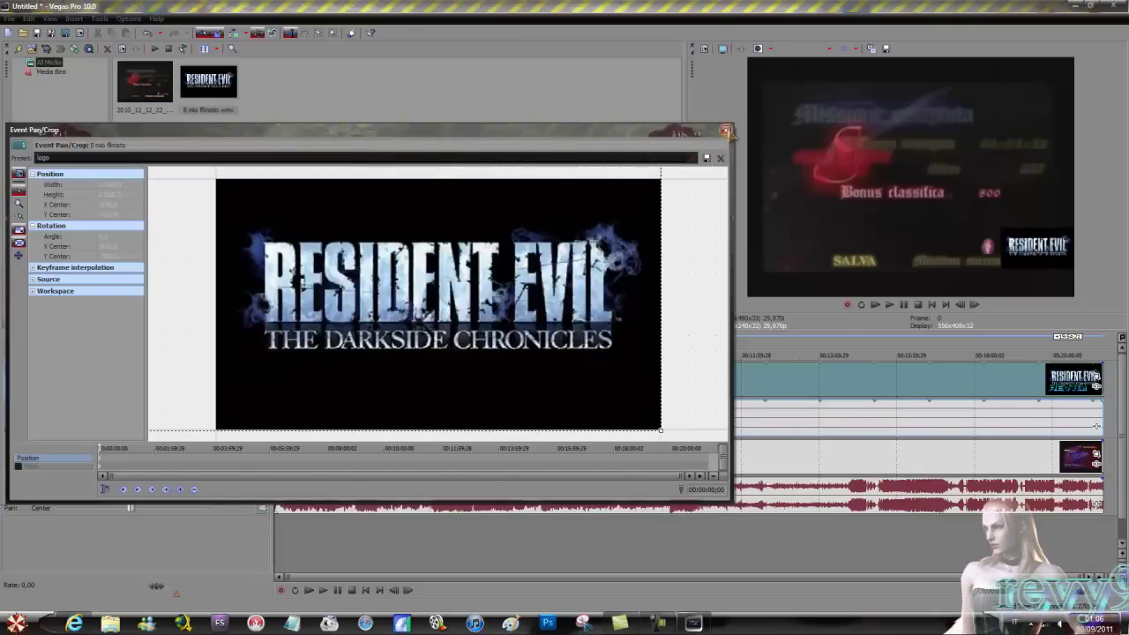
click(726, 130)
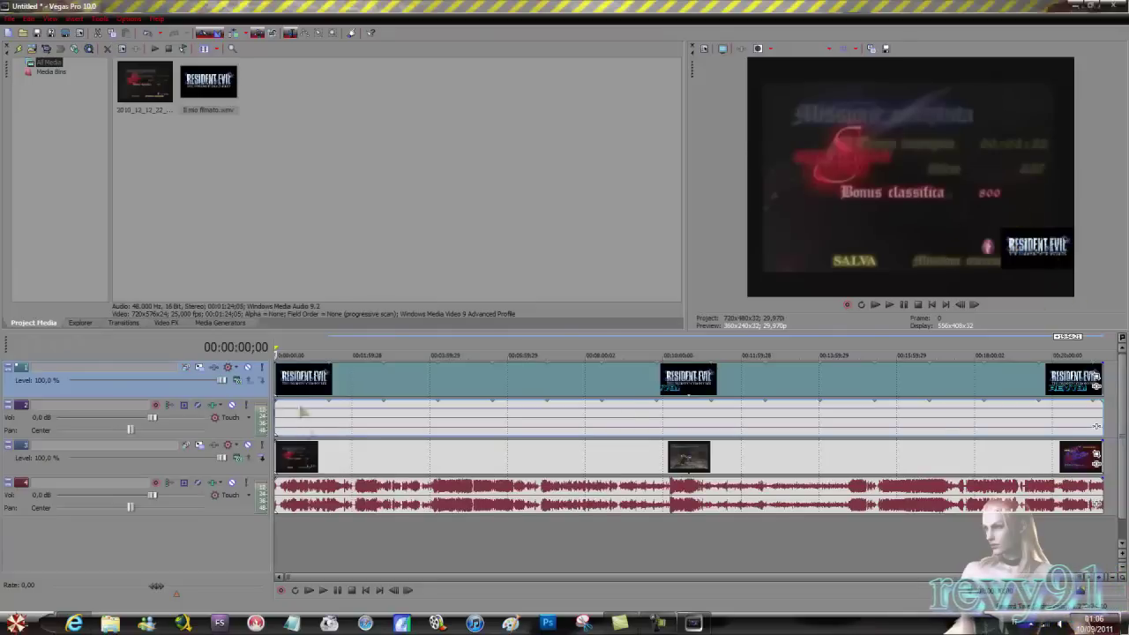
click(237, 381)
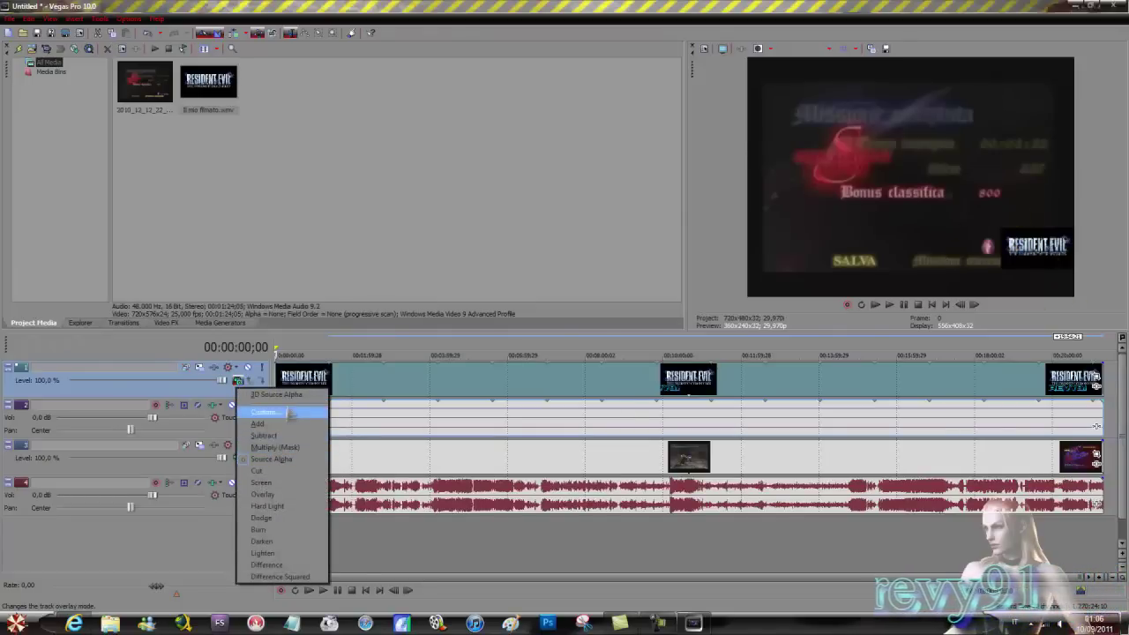
click(261, 483)
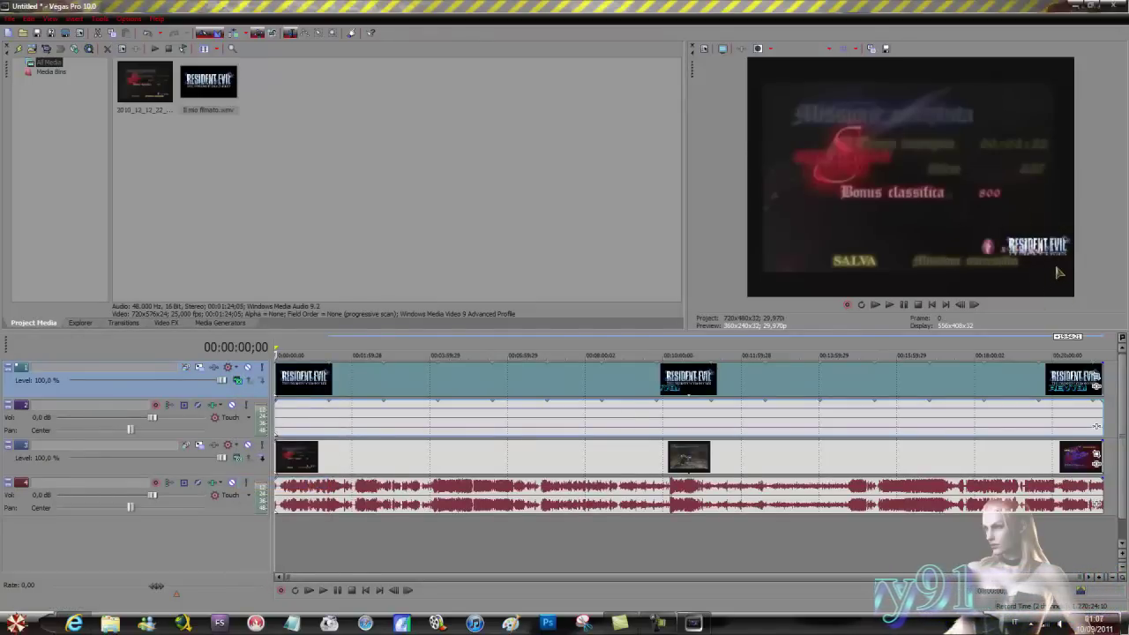
Play the timeline from about 13:32 and check the logo overlay against the gameplay at several earlier points
drag(380, 388, 791, 386)
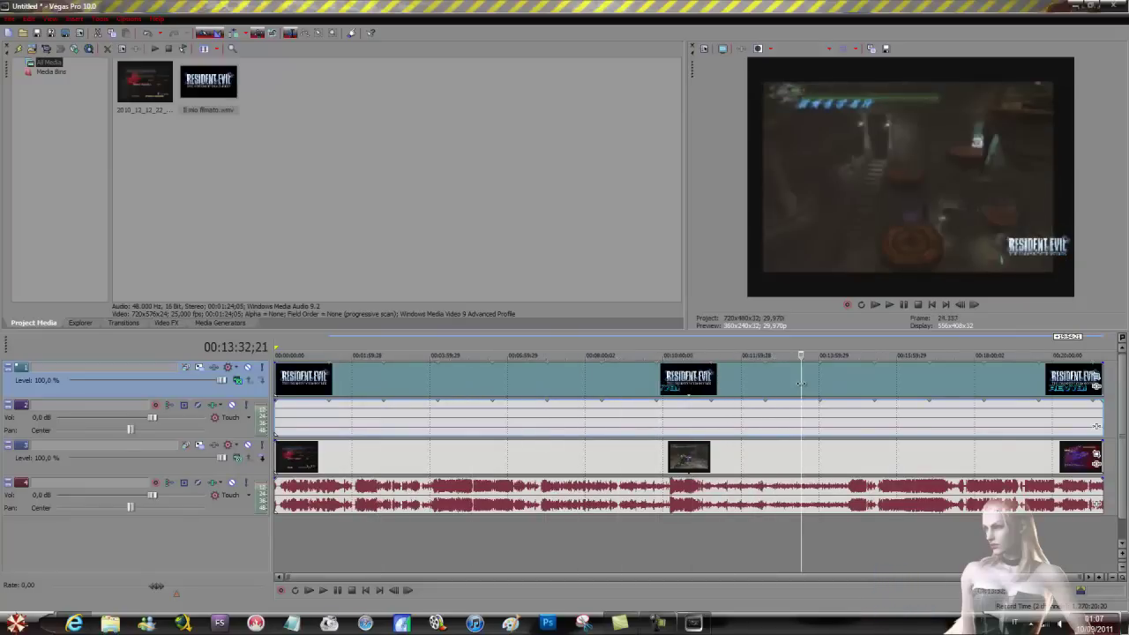
key(space)
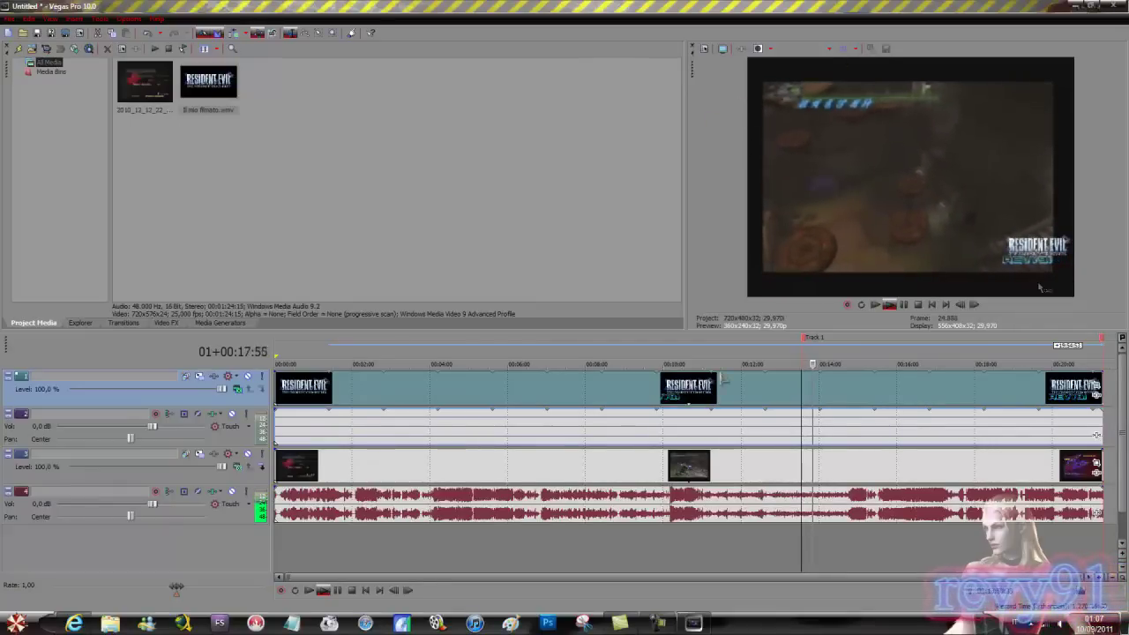
drag(177, 587, 157, 587)
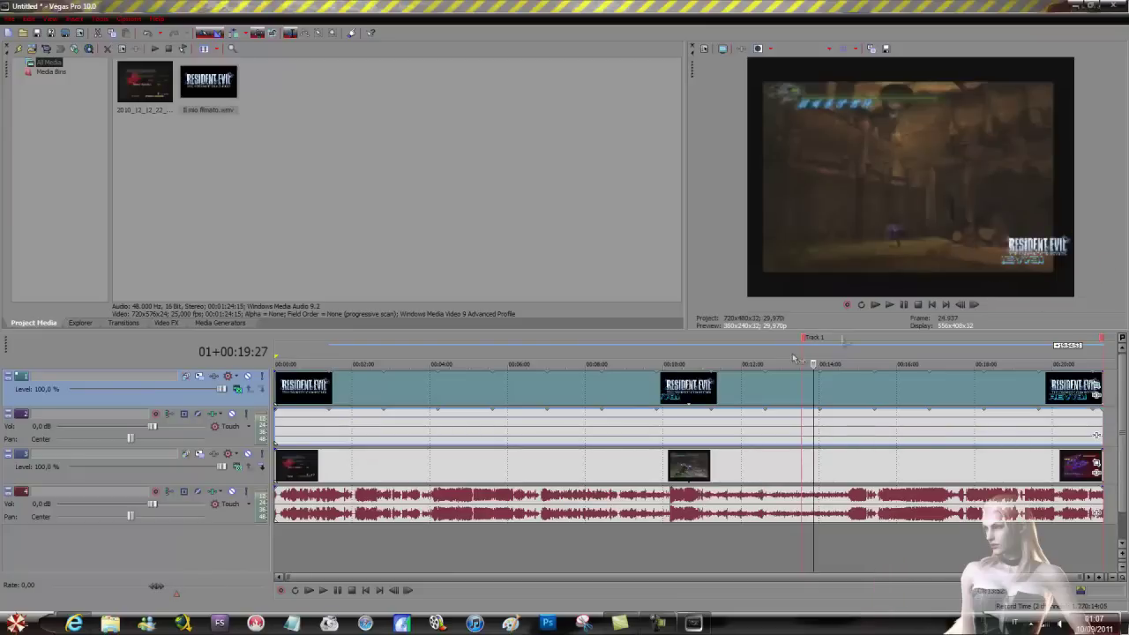
click(775, 375)
click(713, 379)
click(666, 388)
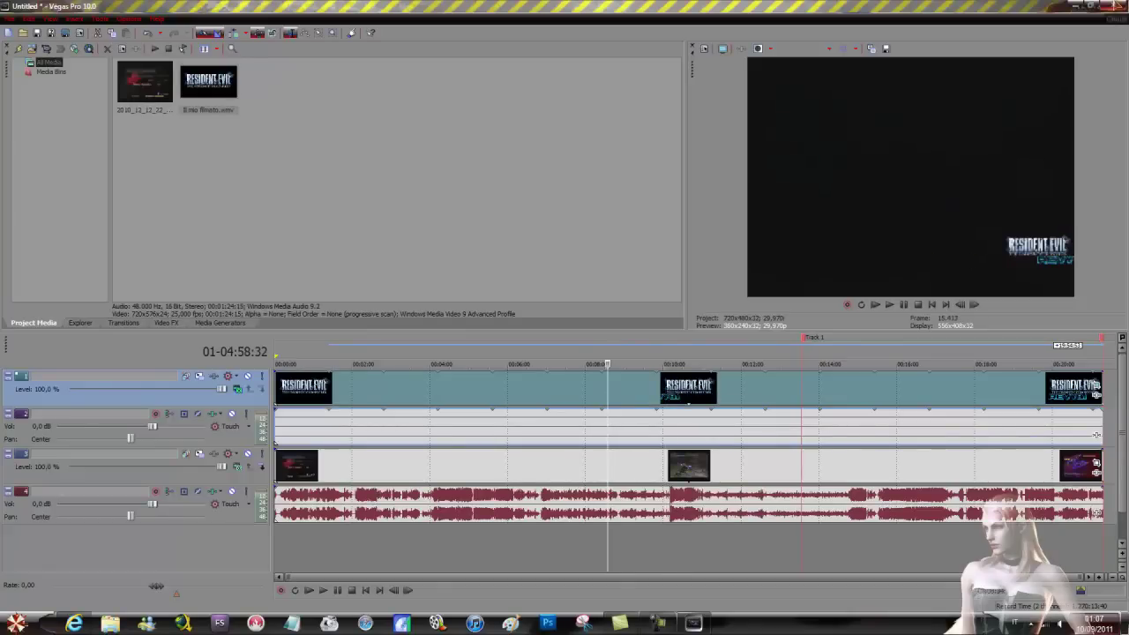
click(588, 384)
click(547, 390)
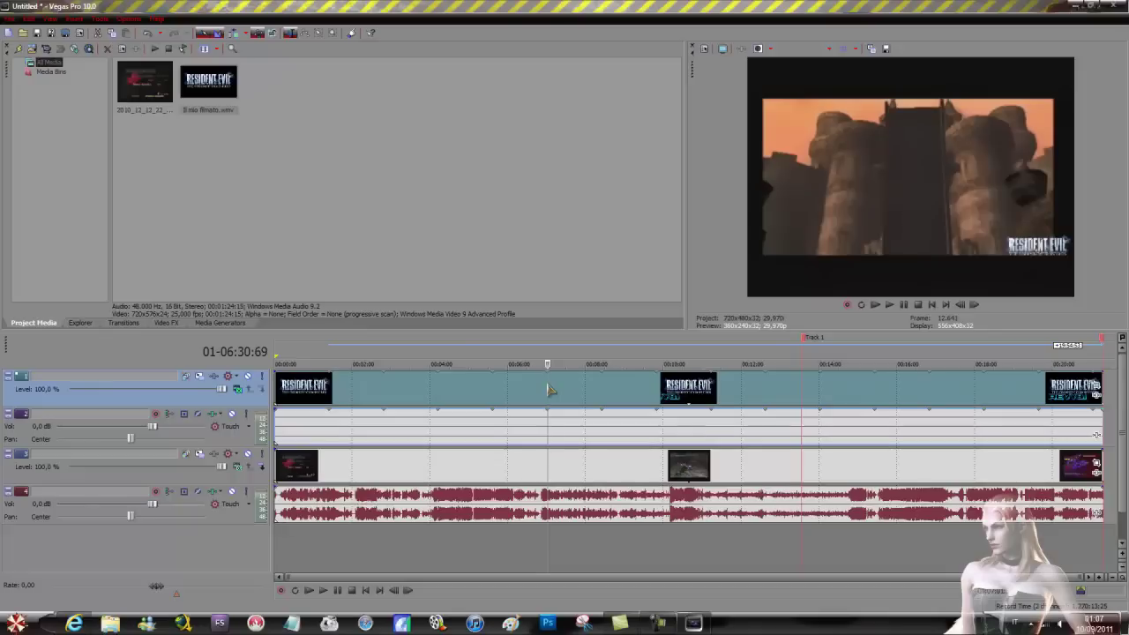
Close Vegas Pro, discarding the changes to the Untitled project
click(1116, 7)
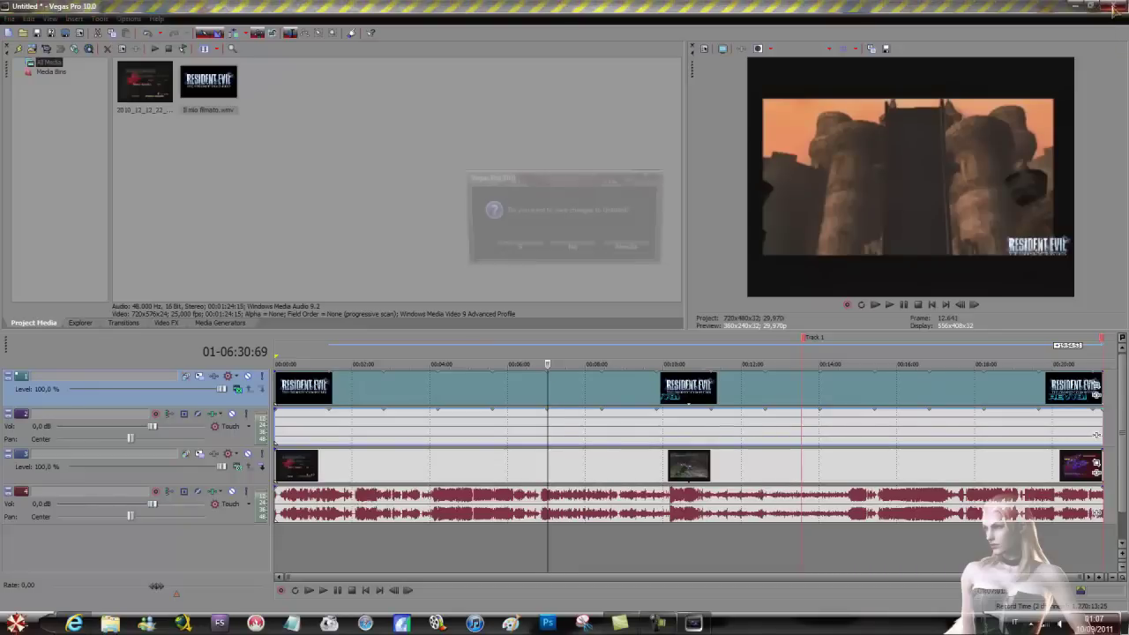
click(596, 252)
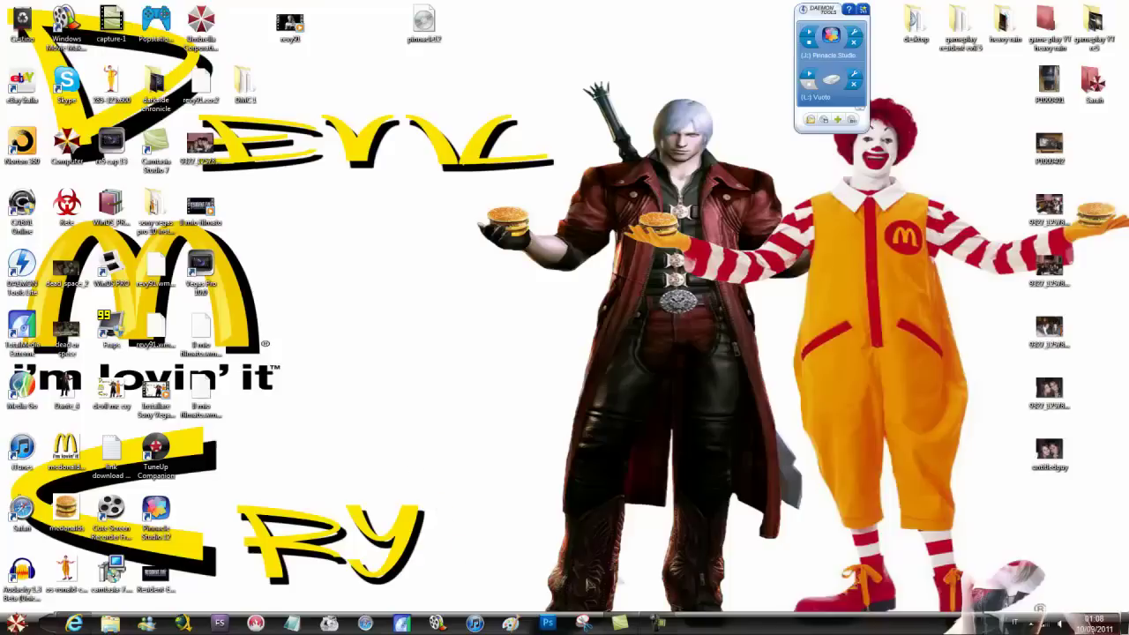
mouse_move(655, 620)
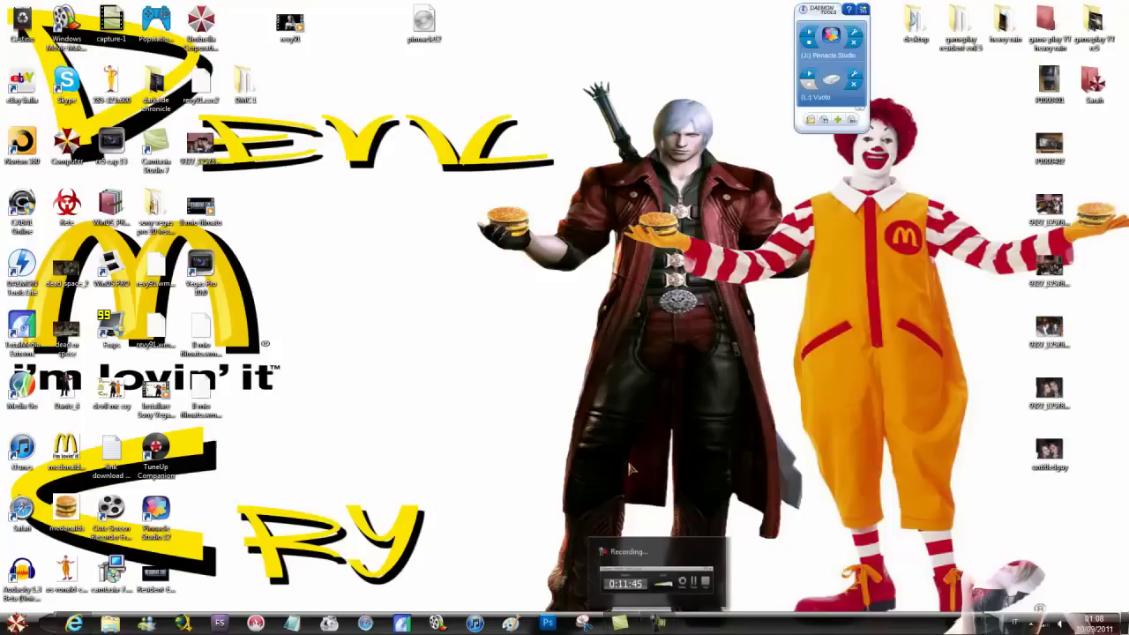